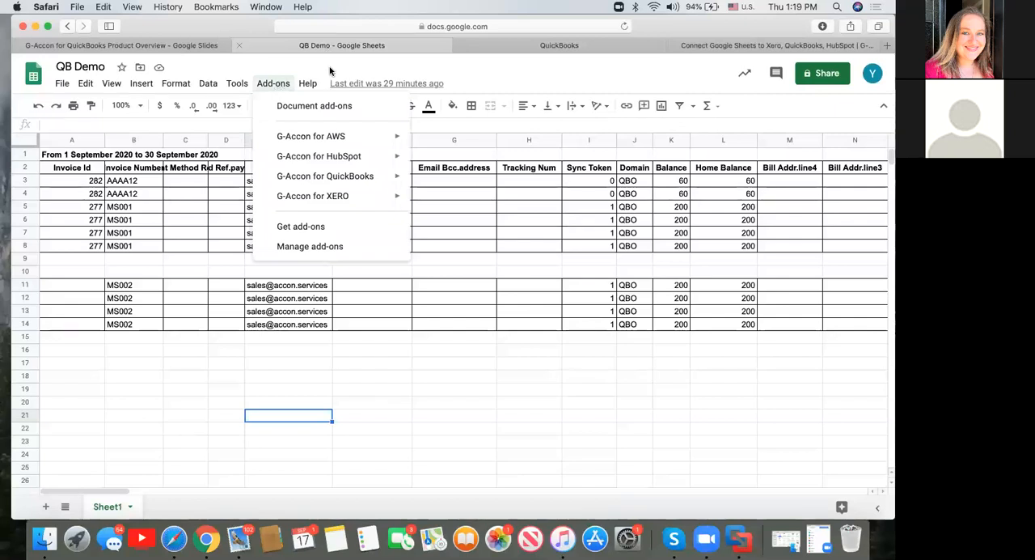
Start a G-Accon for QuickBooks accounting report template and select the Profit And Loss report.
{"action": "mouse_move", "coordinate": [333, 181]}
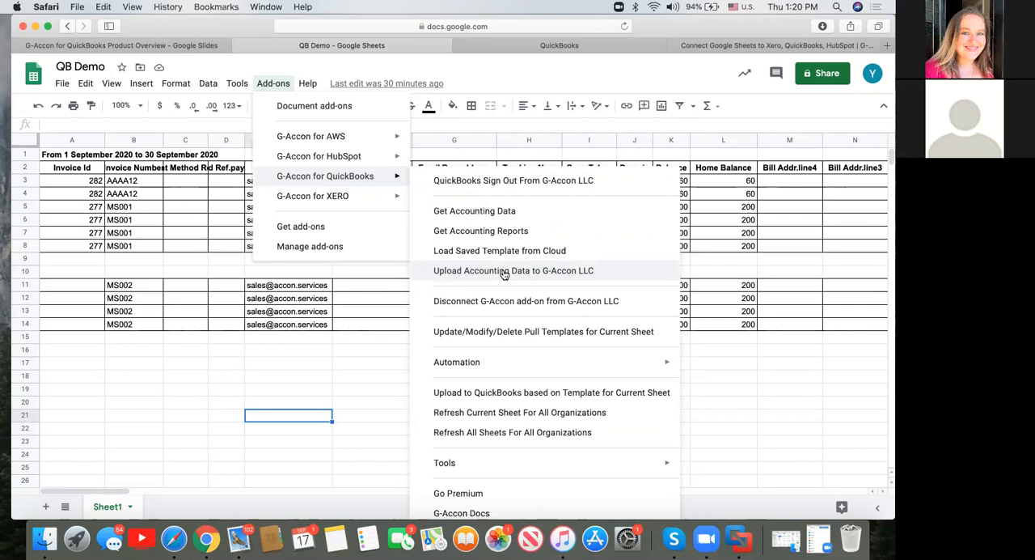
{"action": "left_click", "coordinate": [499, 232]}
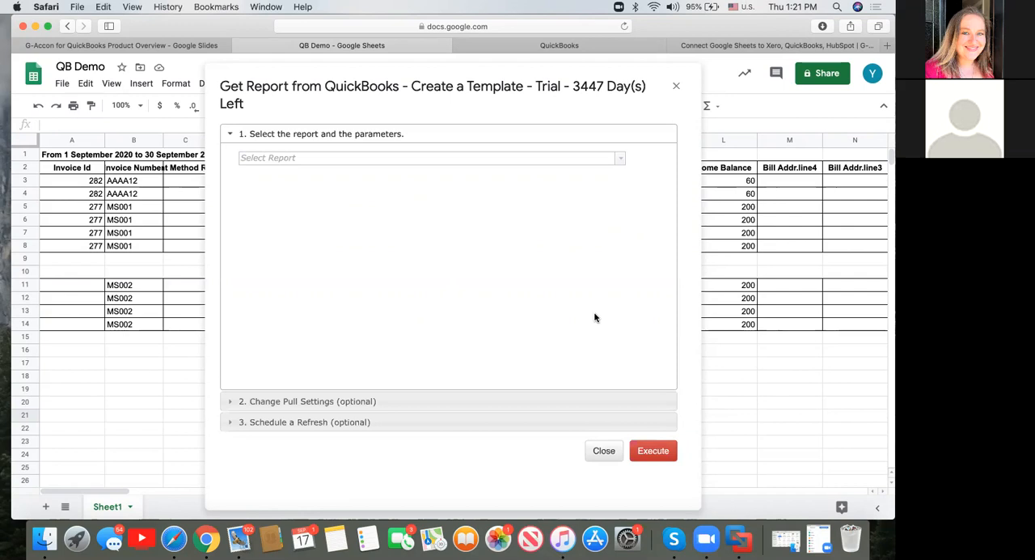
{"action": "left_click", "coordinate": [619, 164]}
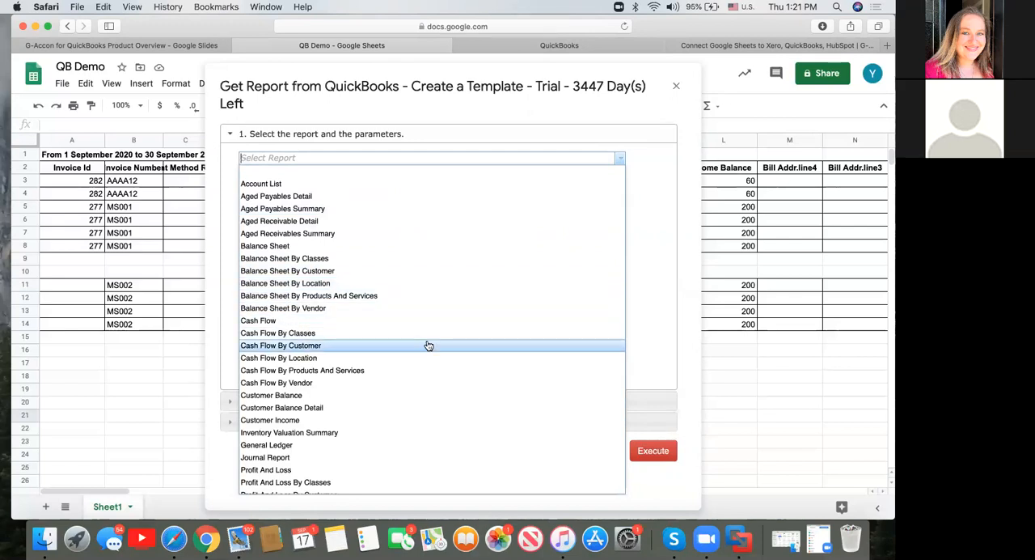
{"action": "scroll", "coordinate": [427, 343], "scroll_direction": "down", "scroll_amount": 3}
{"action": "scroll", "coordinate": [428, 345], "scroll_direction": "down", "scroll_amount": 3}
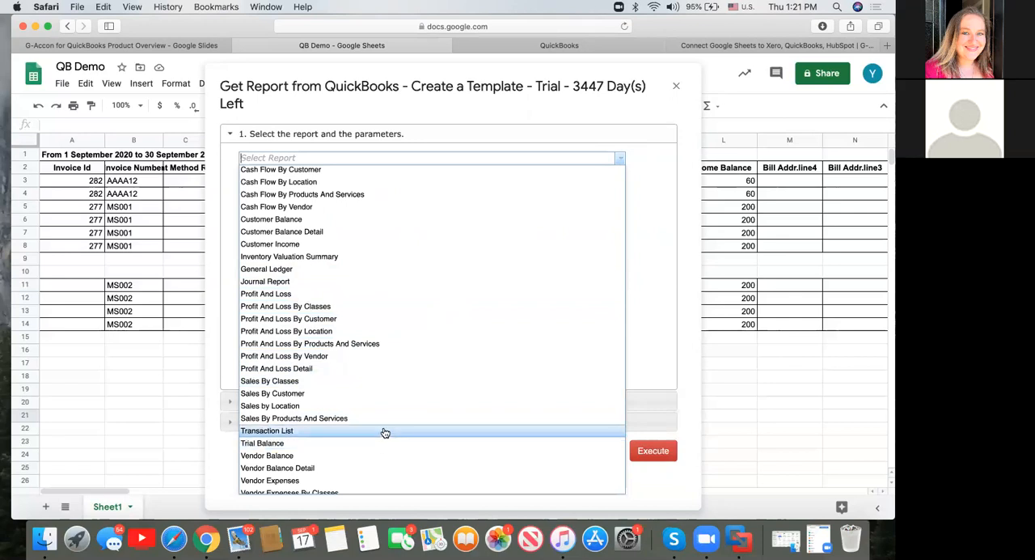
{"action": "scroll", "coordinate": [385, 432], "scroll_direction": "down", "scroll_amount": 2}
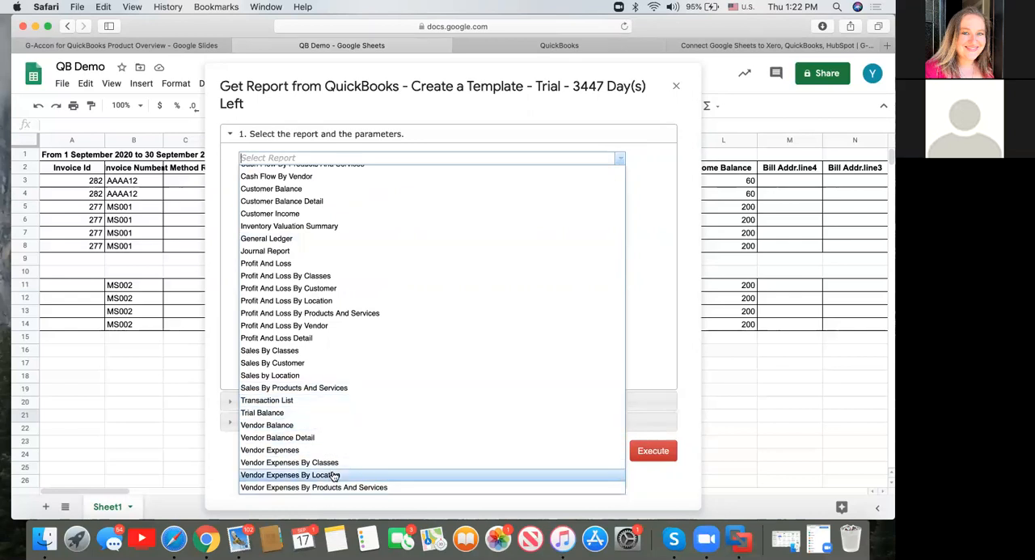
{"action": "left_click", "coordinate": [356, 264]}
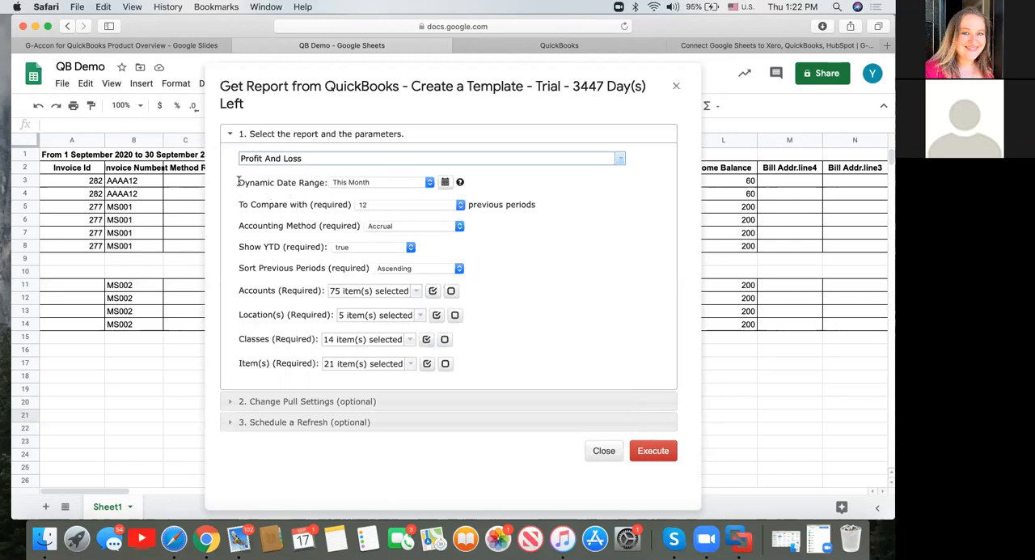
Switch the report to a static date range for This Month, from 1 Sep, 2020 to 30 Sep, 2020.
{"action": "left_click", "coordinate": [446, 183]}
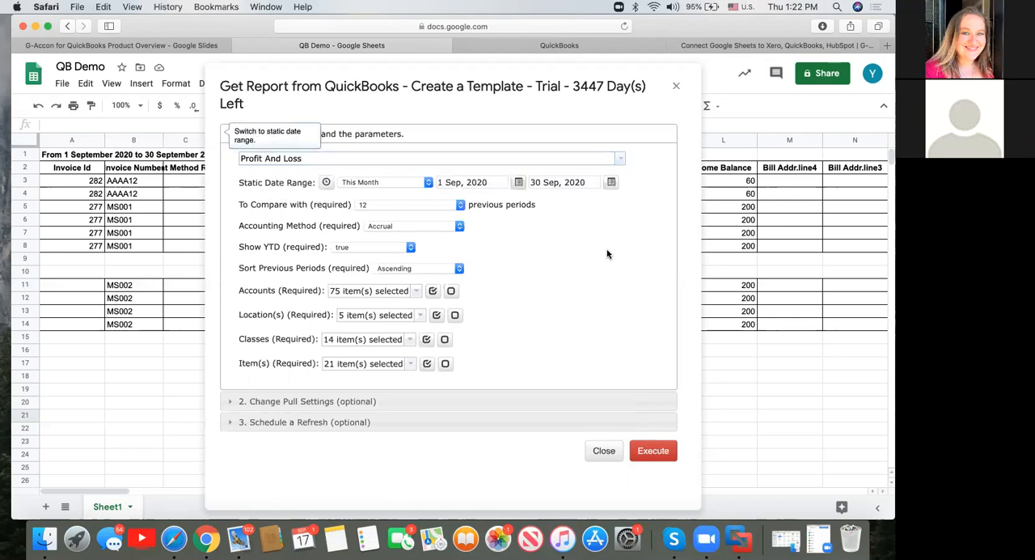
{"action": "left_click", "coordinate": [496, 181]}
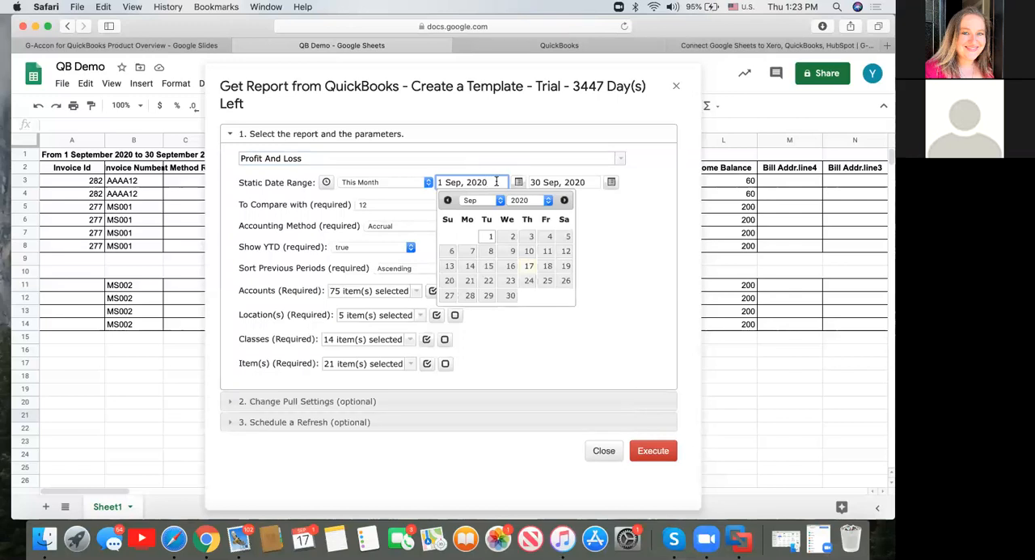
{"action": "left_click", "coordinate": [326, 184]}
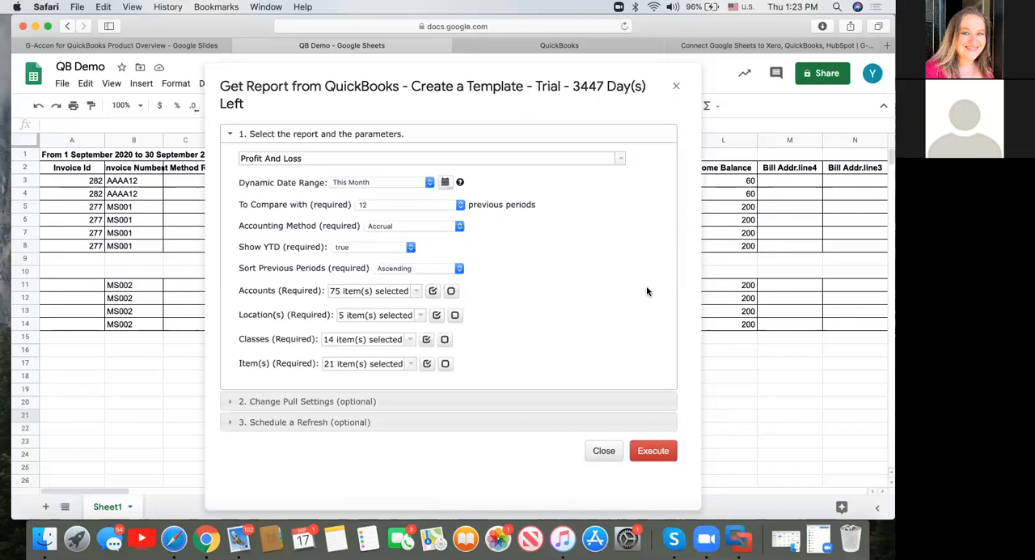
{"action": "left_click", "coordinate": [445, 182]}
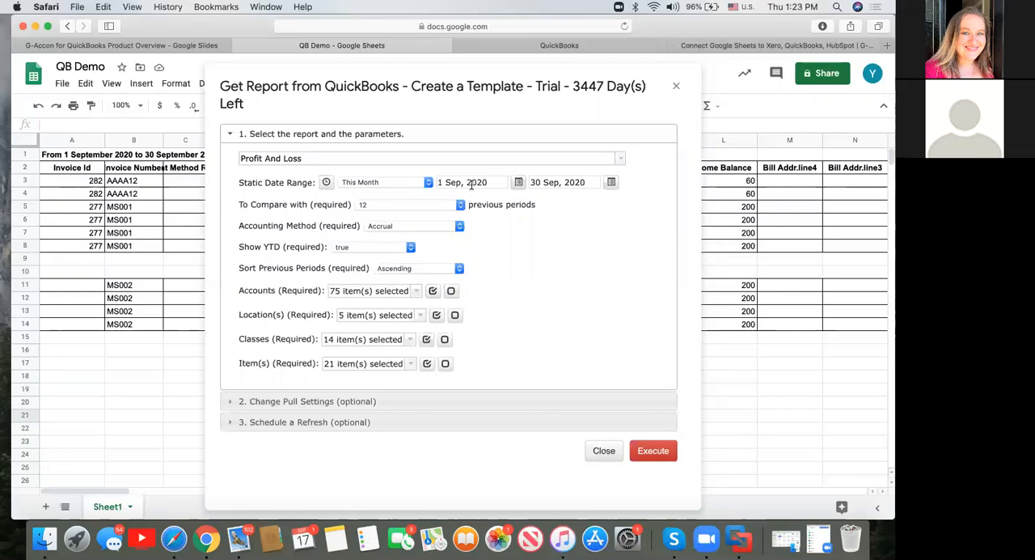
{"action": "left_click", "coordinate": [472, 182]}
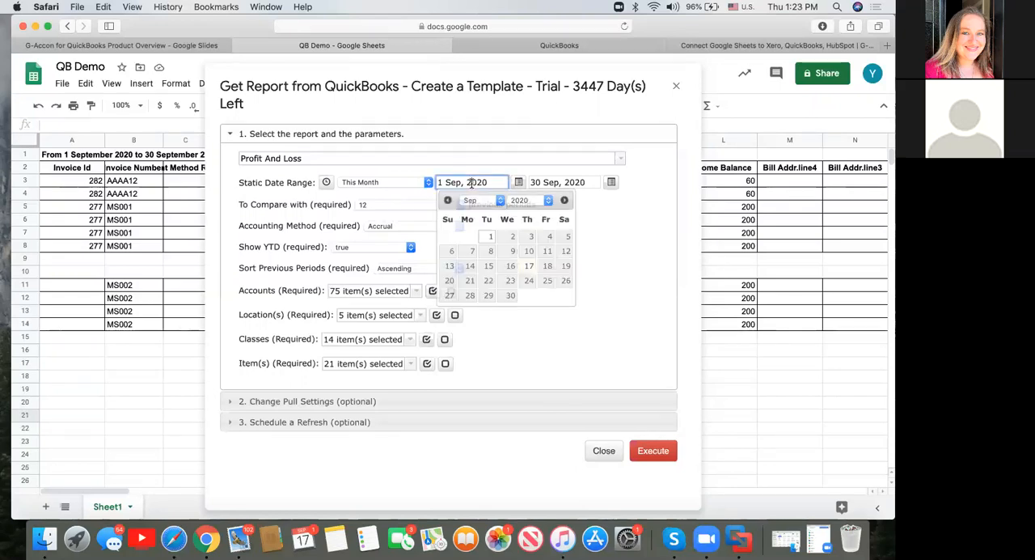
{"action": "left_click", "coordinate": [577, 182]}
{"action": "left_click", "coordinate": [510, 249]}
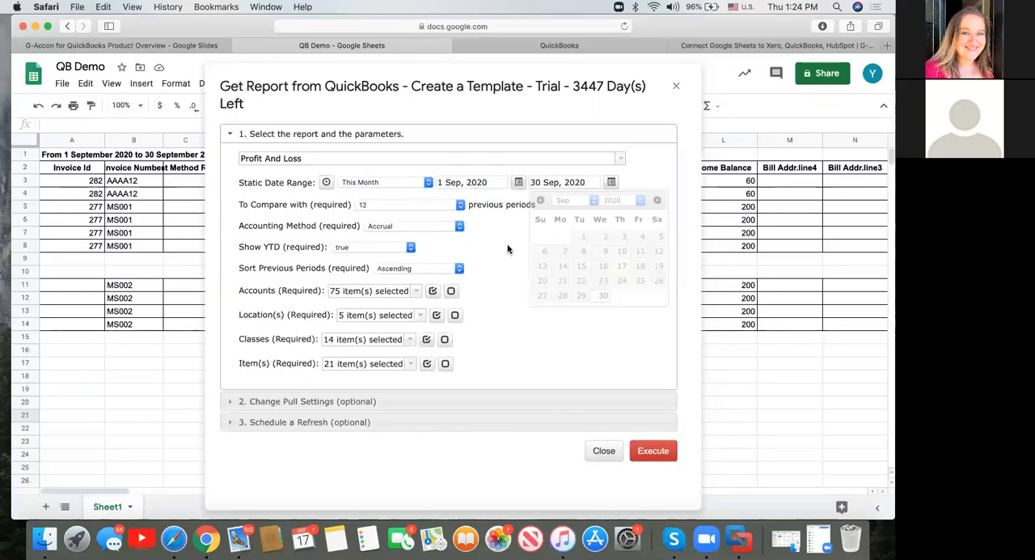
Set the report to compare with 10 previous periods.
{"action": "left_click", "coordinate": [460, 205]}
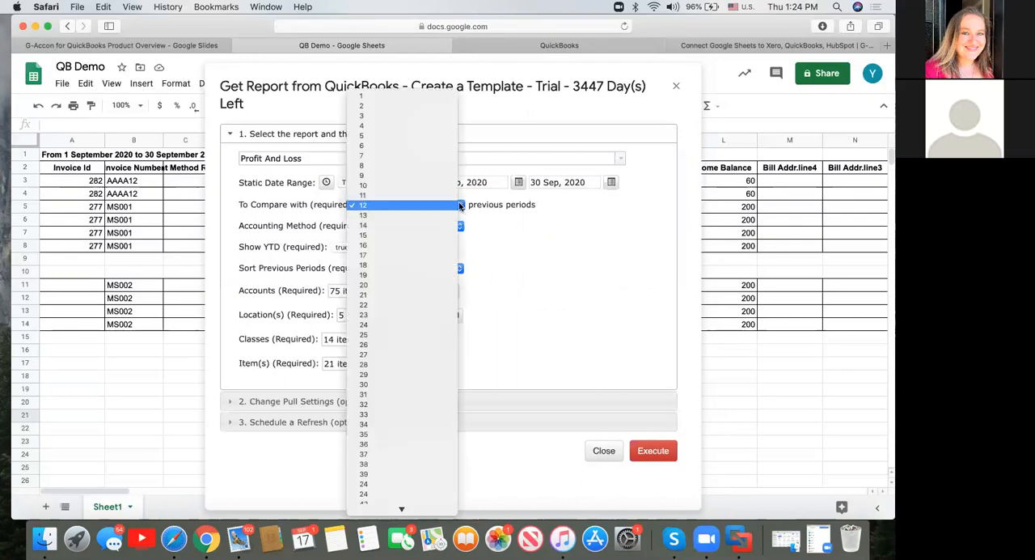
{"action": "left_click", "coordinate": [438, 184]}
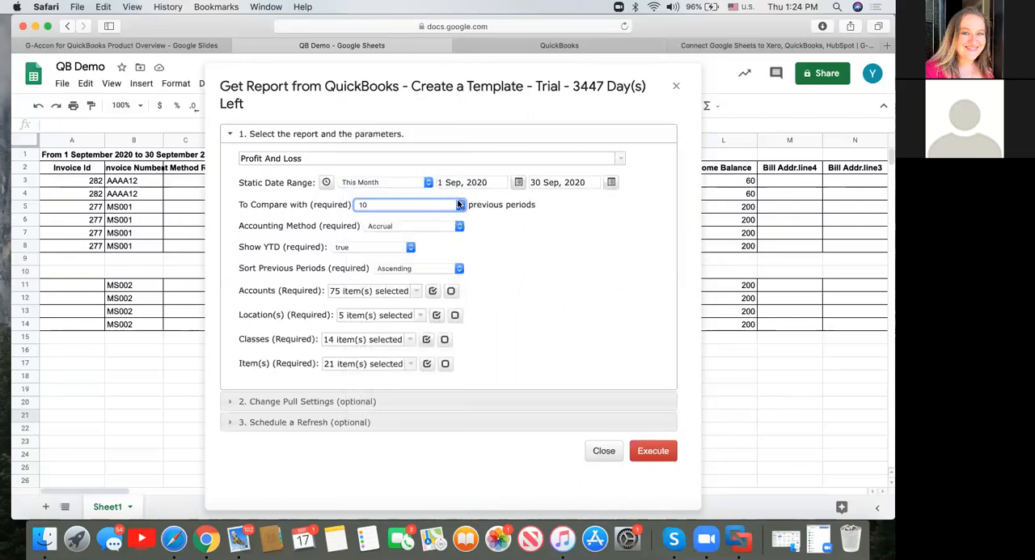
{"action": "left_click", "coordinate": [459, 205]}
{"action": "scroll", "coordinate": [429, 416], "scroll_direction": "down", "scroll_amount": 5}
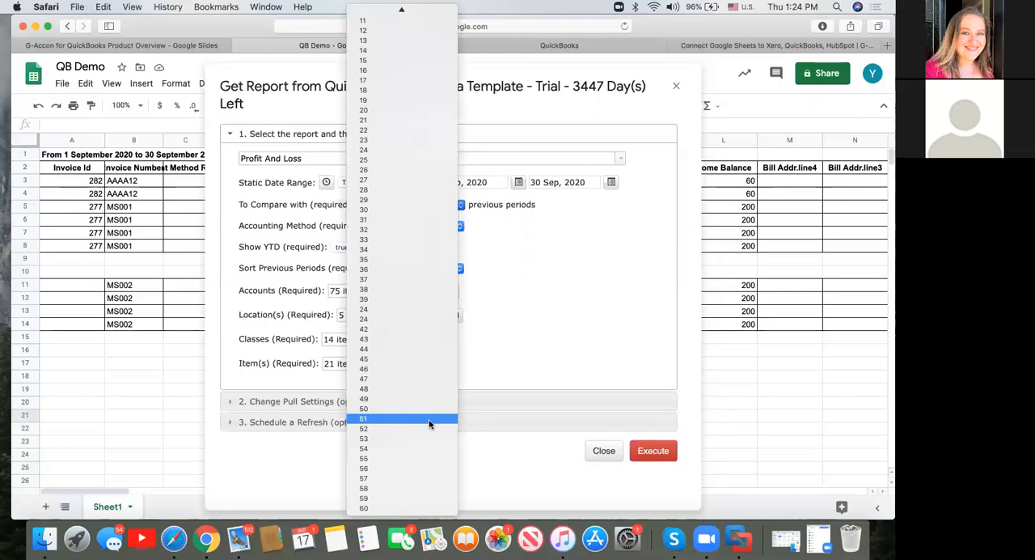
{"action": "left_click", "coordinate": [558, 314]}
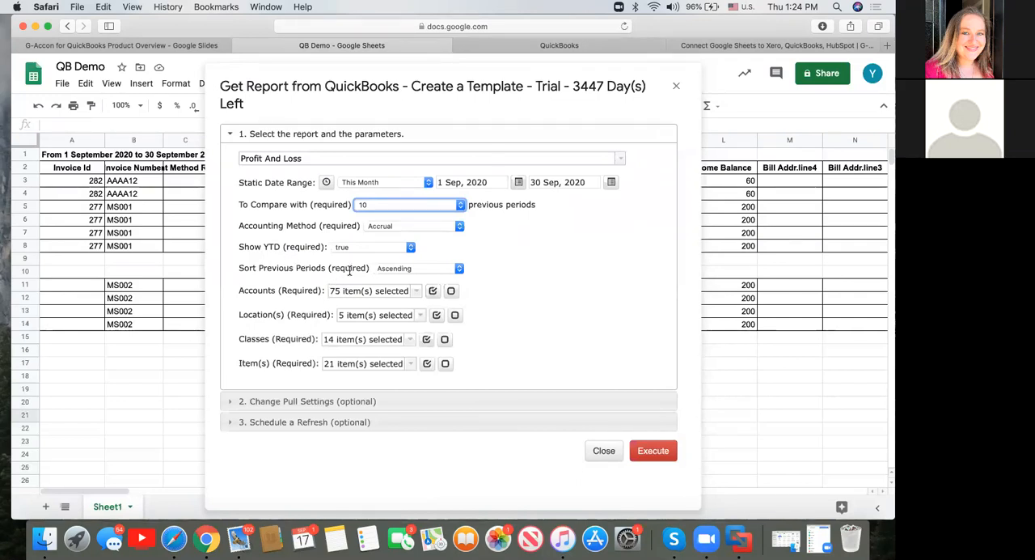
Check the sort order options for previous periods, keeping Ascending, and review which accounts are included in the report.
{"action": "left_click", "coordinate": [458, 269]}
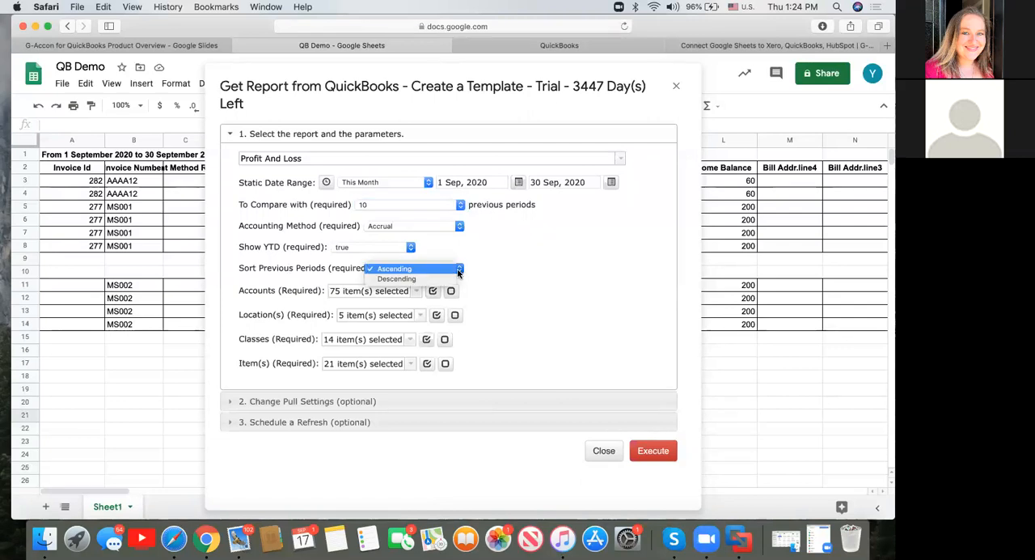
{"action": "left_click", "coordinate": [440, 271]}
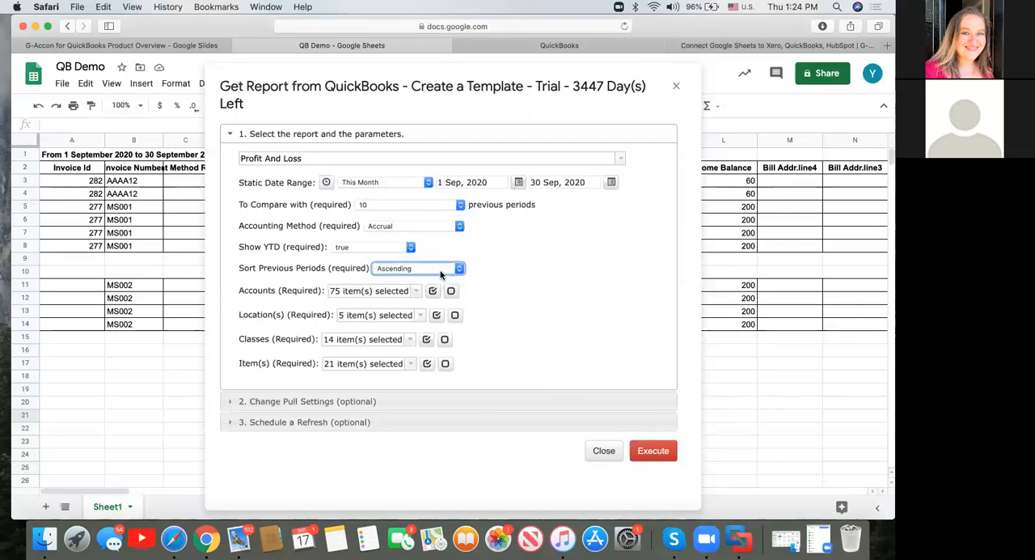
{"action": "left_click", "coordinate": [417, 292]}
{"action": "left_click", "coordinate": [383, 292]}
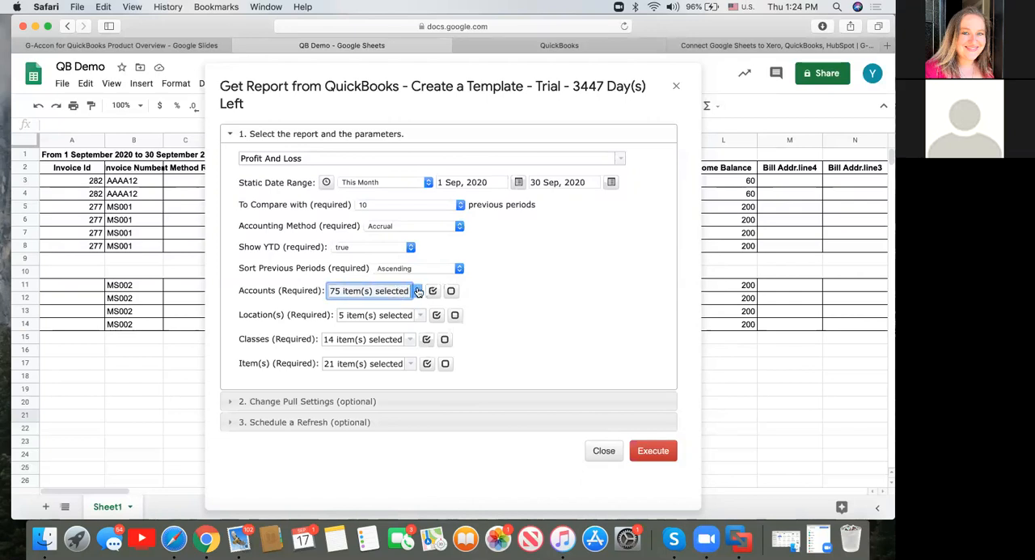
{"action": "left_click", "coordinate": [417, 292]}
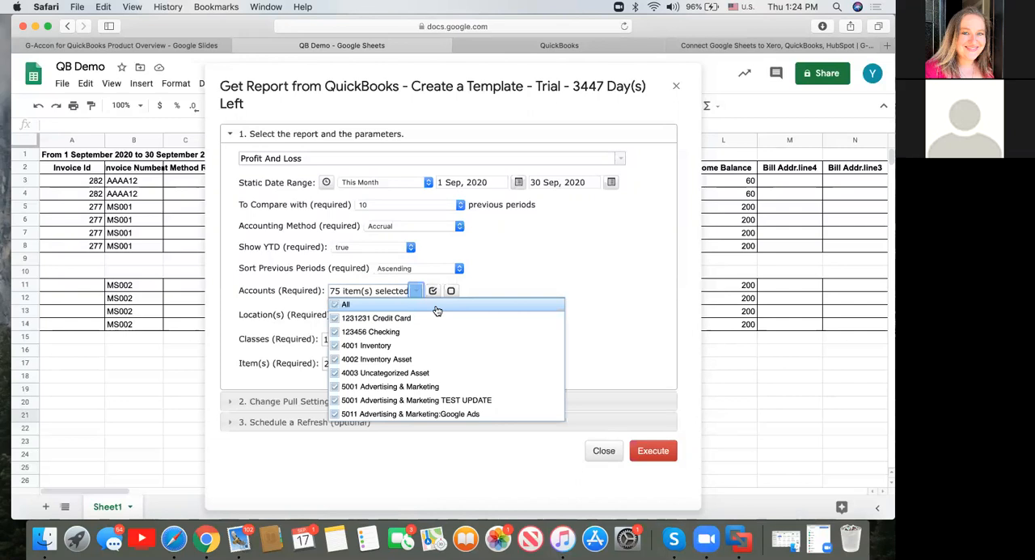
{"action": "left_click", "coordinate": [505, 279]}
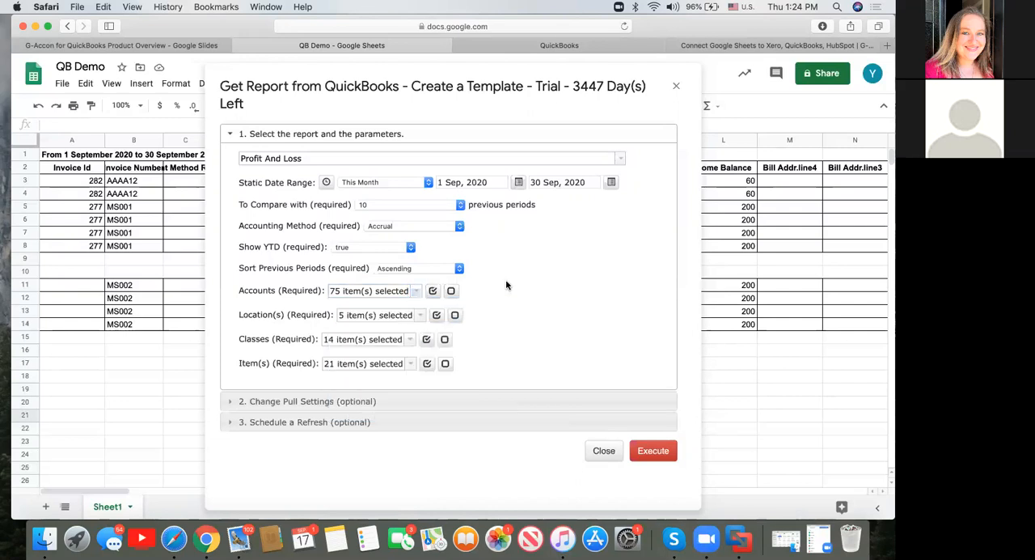
Turn off Retrieve headers in the report's optional pull settings.
{"action": "left_click", "coordinate": [361, 402]}
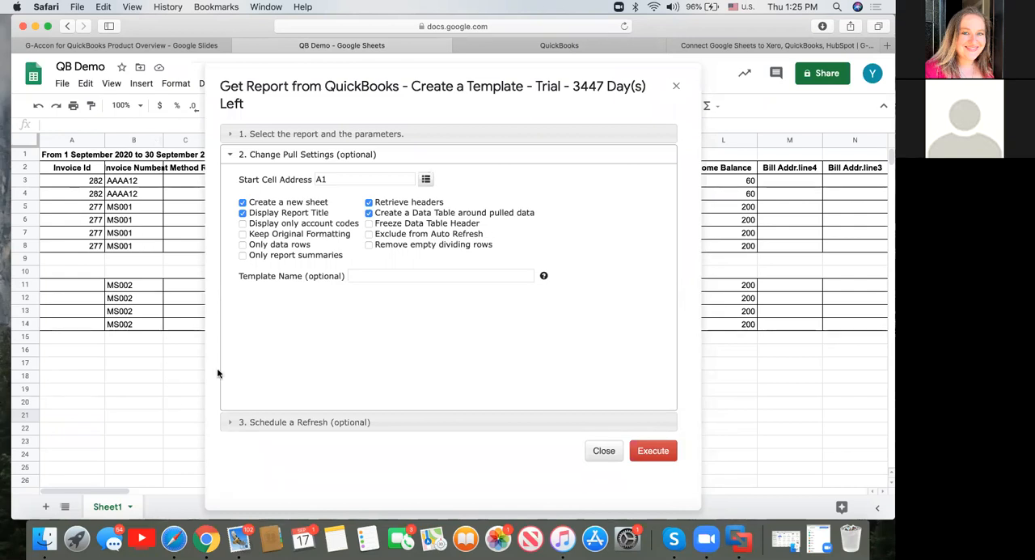
{"action": "left_click", "coordinate": [369, 202]}
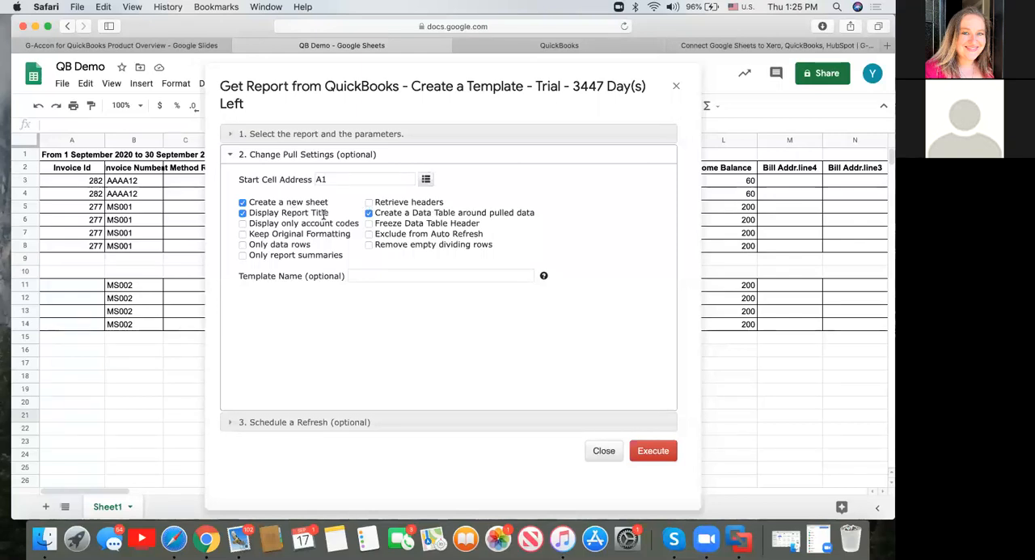
{"action": "left_click", "coordinate": [243, 246]}
{"action": "left_click", "coordinate": [242, 246]}
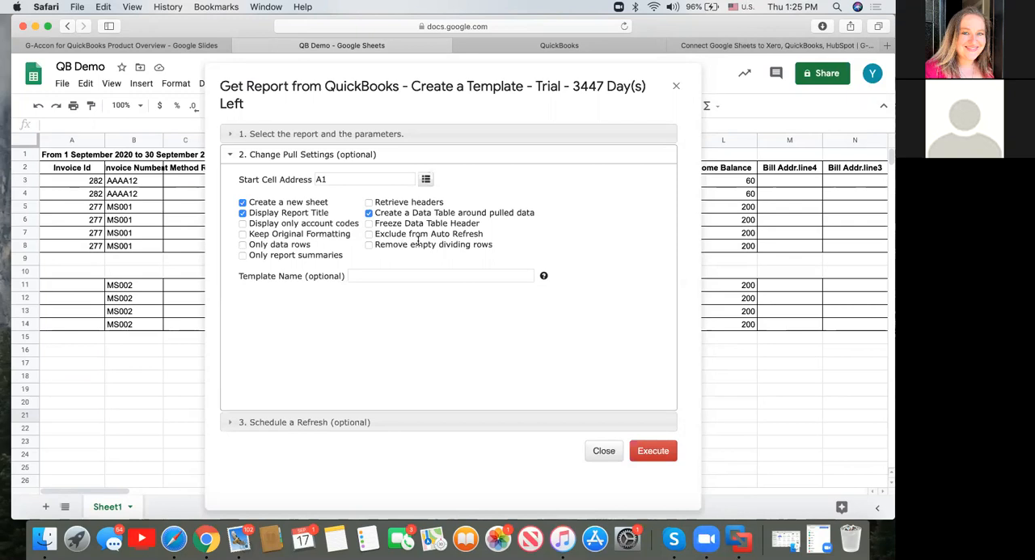
{"action": "left_click", "coordinate": [369, 234]}
{"action": "left_click", "coordinate": [369, 234]}
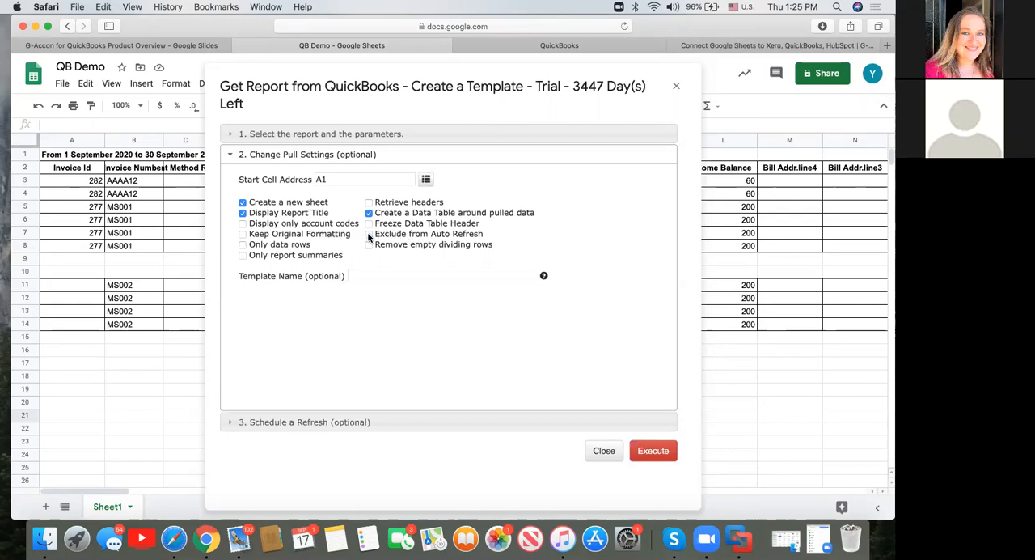
Name the report template "P&L 2020 September".
{"action": "left_click", "coordinate": [380, 274]}
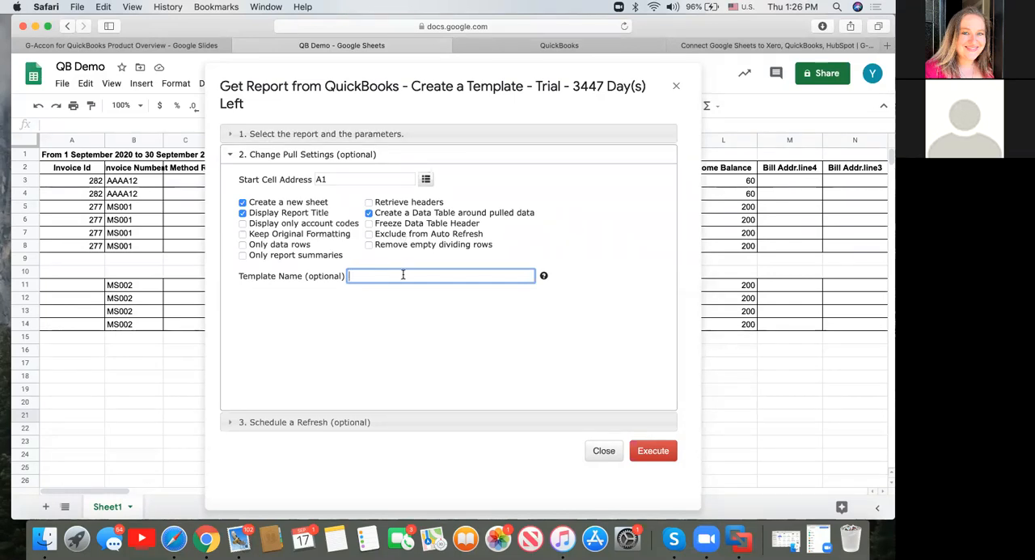
{"action": "type", "text": "P"}
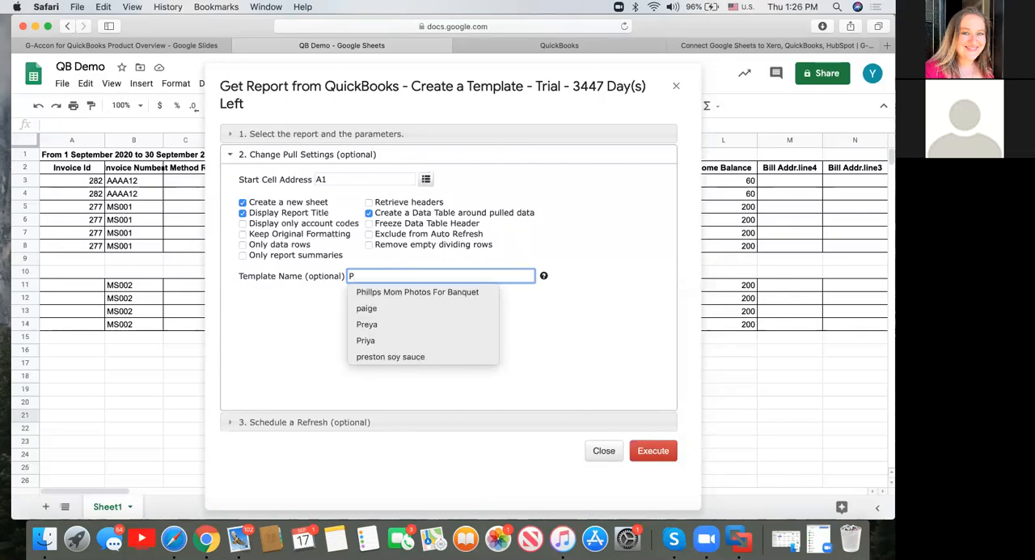
{"action": "type", "text": "&L"}
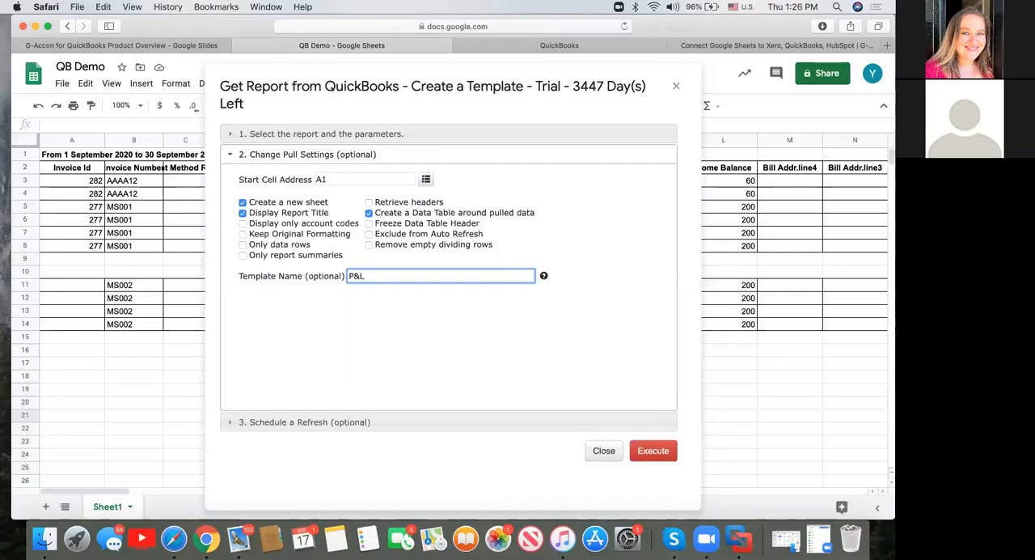
{"action": "type", "text": " 2020 Septment"}
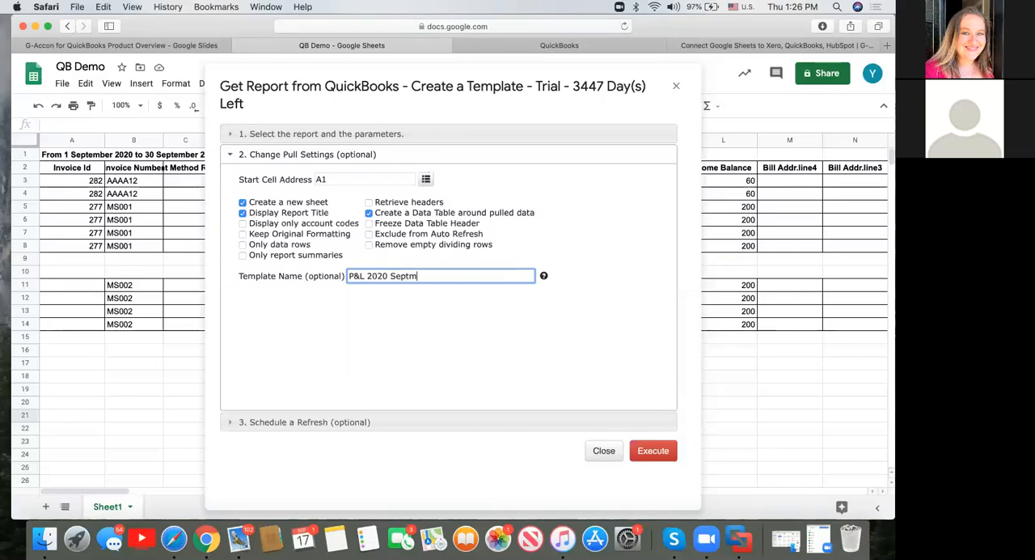
{"action": "key", "text": "BackSpace"}
{"action": "key", "text": "BackSpace"}
{"action": "key", "text": "BackSpace"}
{"action": "key", "text": "BackSpace"}
{"action": "key", "text": "BackSpace"}
{"action": "type", "text": "tember"}
Recheck the report parameters, then execute the template to pull the Profit And Loss report into a new sheet and look through it.
{"action": "left_click", "coordinate": [346, 136]}
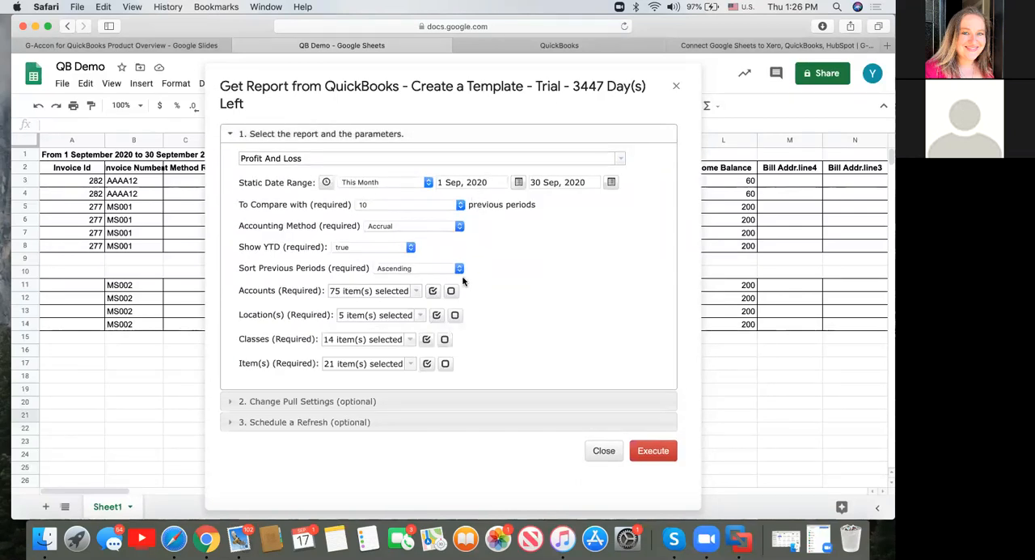
{"action": "left_click", "coordinate": [656, 452]}
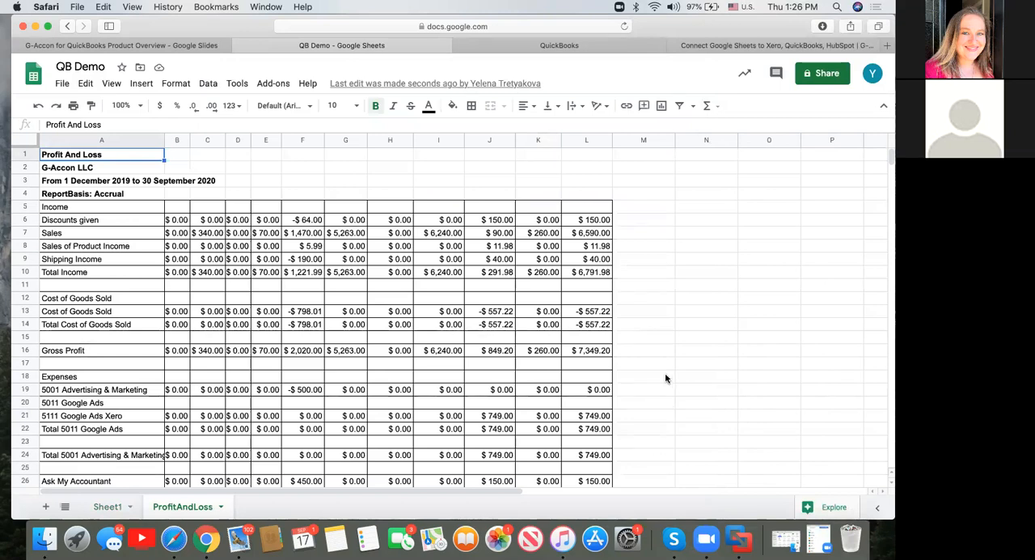
{"action": "scroll", "coordinate": [666, 378], "scroll_direction": "down", "scroll_amount": 3}
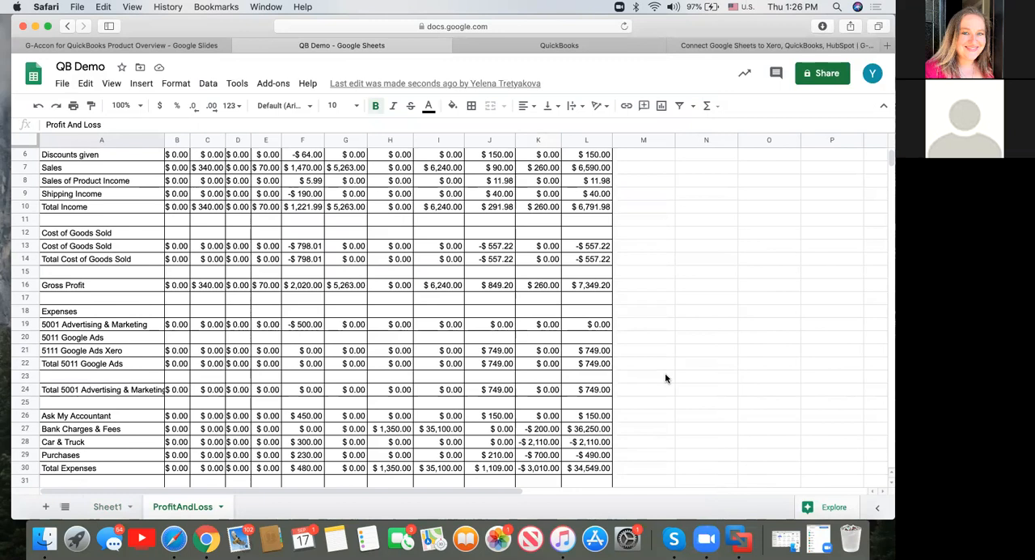
{"action": "scroll", "coordinate": [666, 378], "scroll_direction": "up", "scroll_amount": 3}
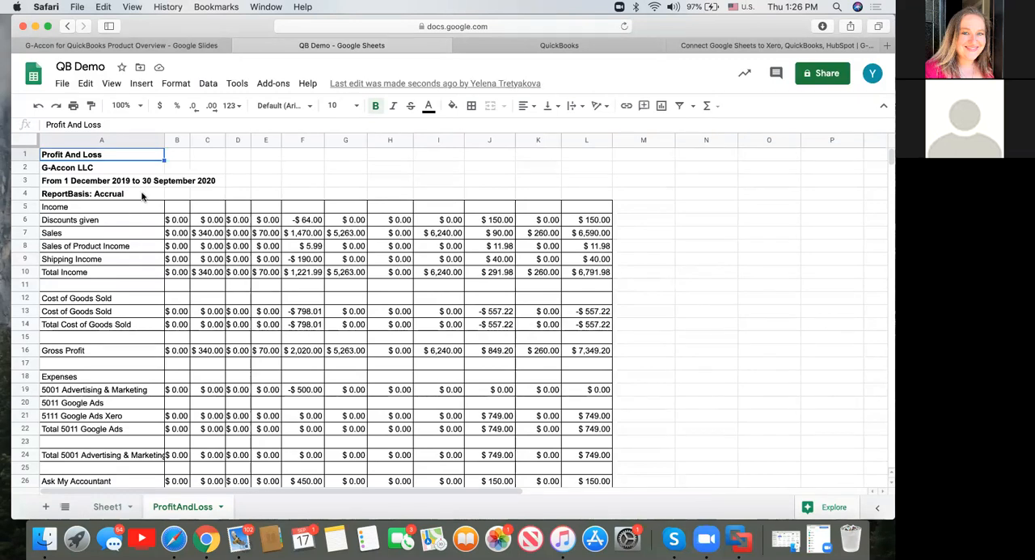
{"action": "scroll", "coordinate": [143, 197], "scroll_direction": "down", "scroll_amount": 10}
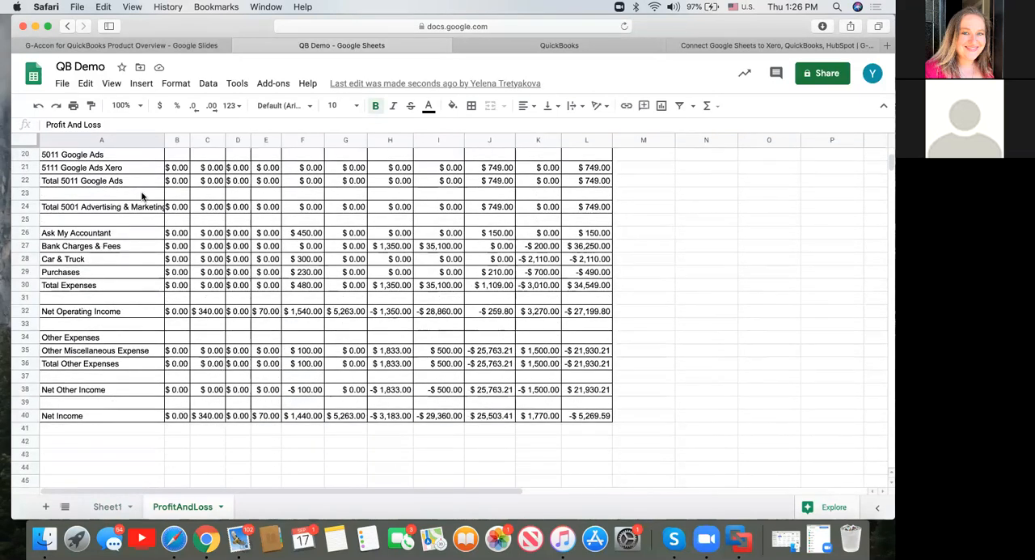
{"action": "scroll", "coordinate": [142, 197], "scroll_direction": "up", "scroll_amount": 10}
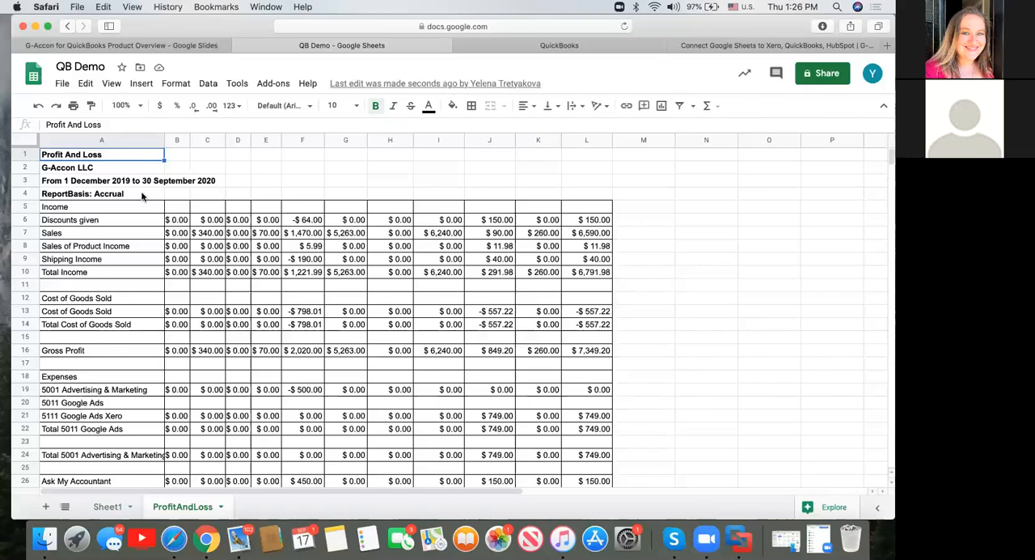
Save the current sheet's pull template to the cloud as "P&L 2020 September" with the description "P&L 2020 September desc".
{"action": "left_click", "coordinate": [279, 181]}
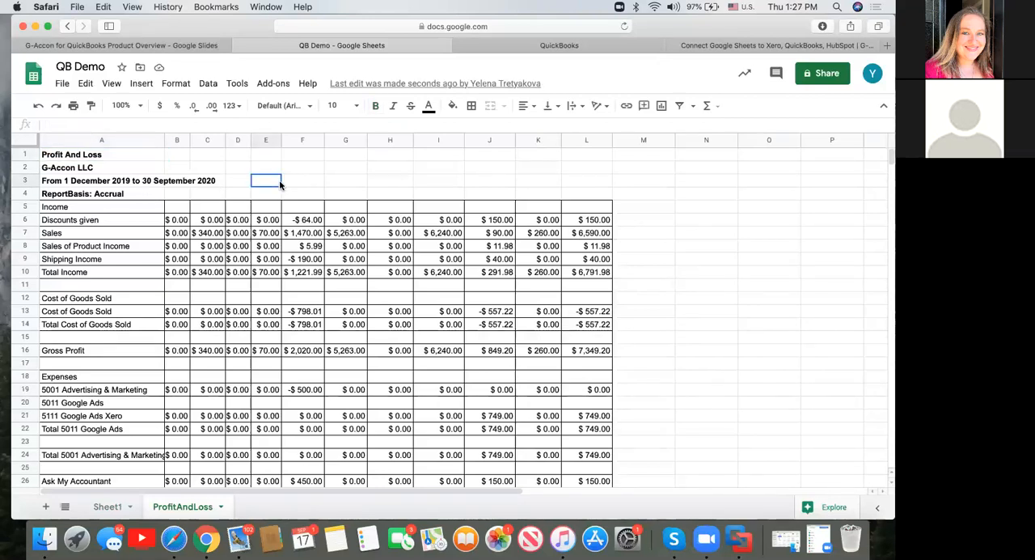
{"action": "left_click", "coordinate": [281, 88]}
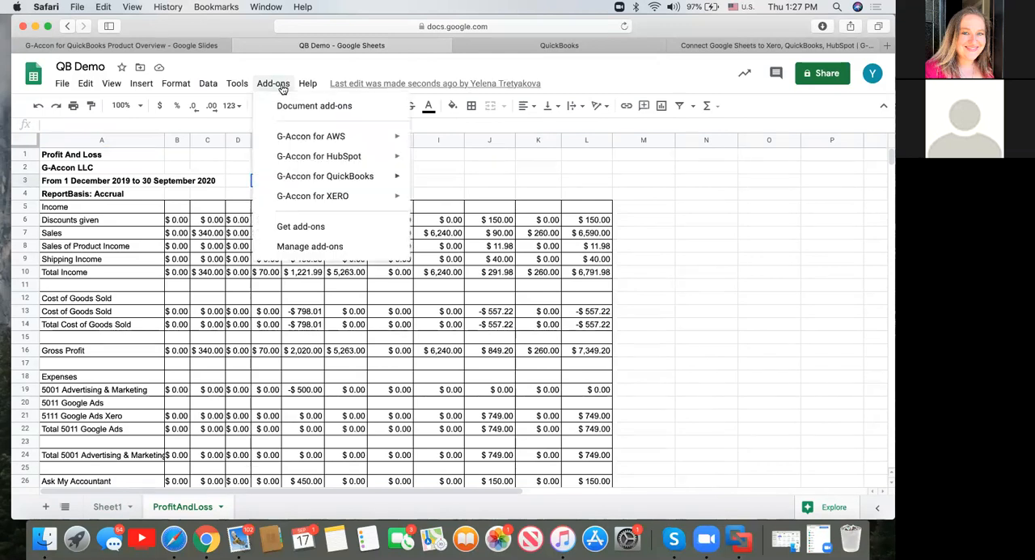
{"action": "mouse_move", "coordinate": [324, 177]}
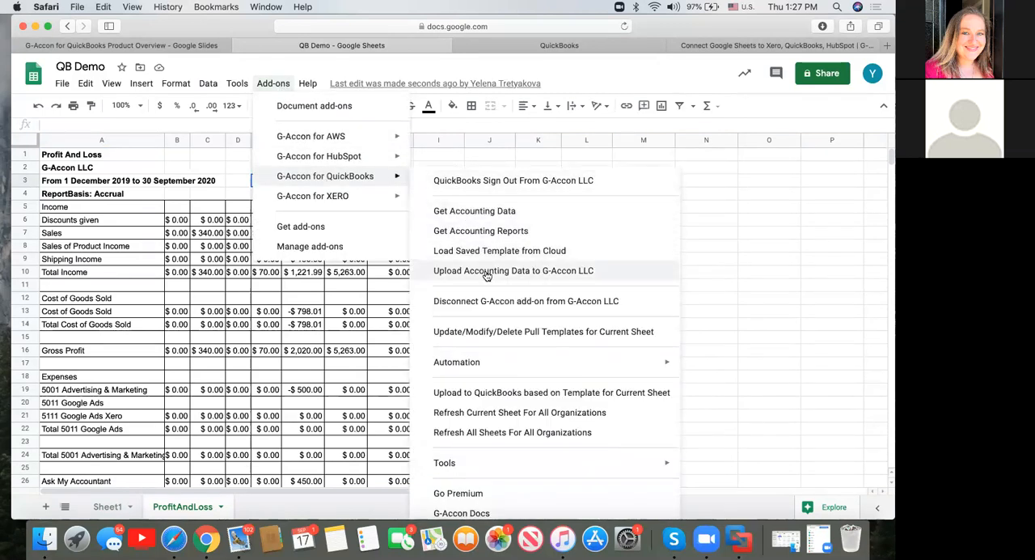
{"action": "left_click", "coordinate": [488, 335]}
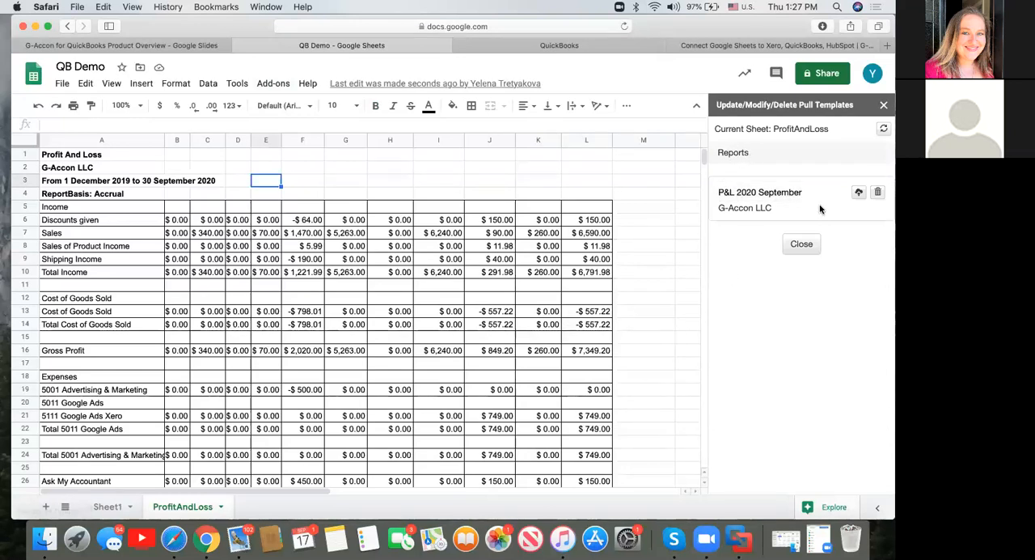
{"action": "left_click", "coordinate": [859, 194]}
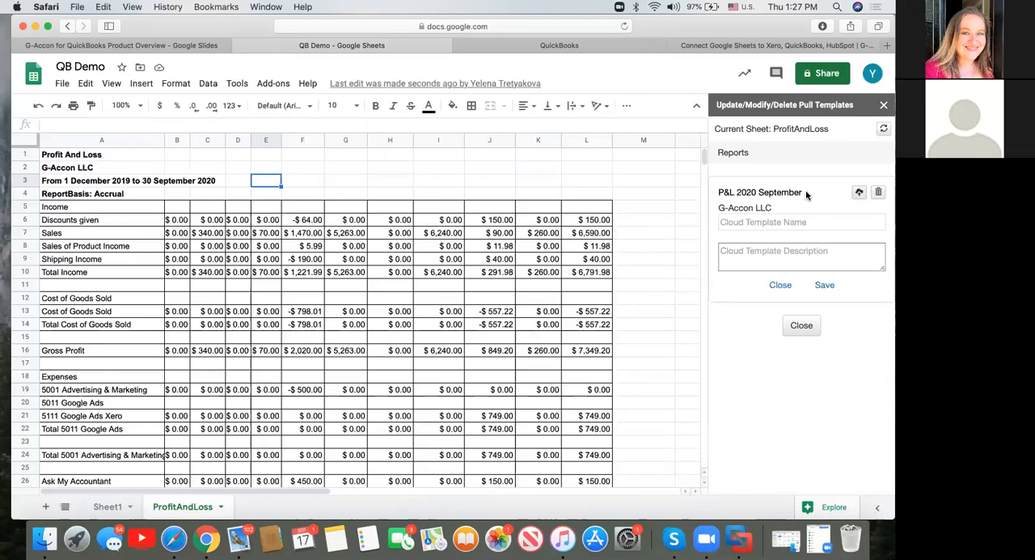
{"action": "left_click_drag", "start_coordinate": [805, 194], "coordinate": [712, 192]}
{"action": "key", "text": "super+c"}
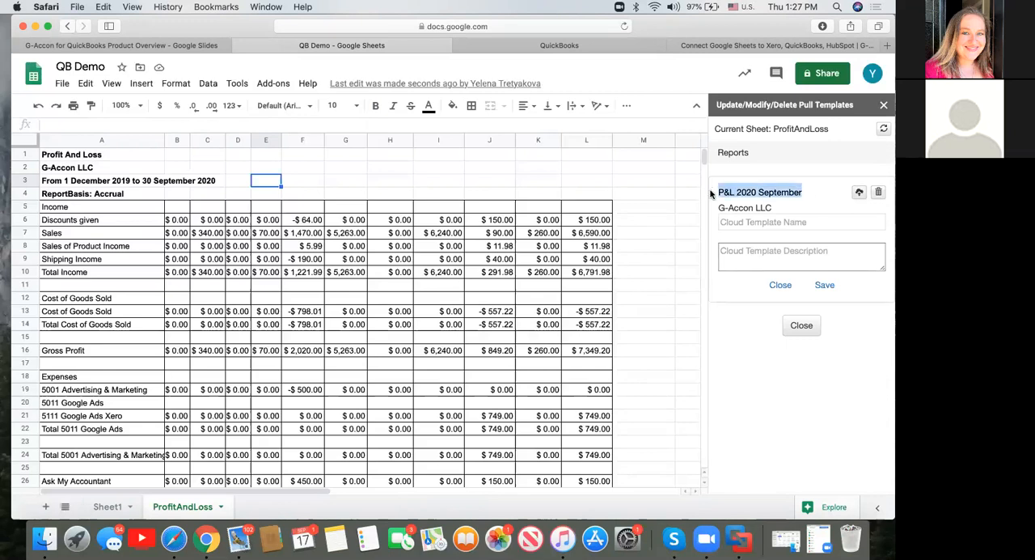
{"action": "left_click", "coordinate": [753, 226]}
{"action": "key", "text": "super+v"}
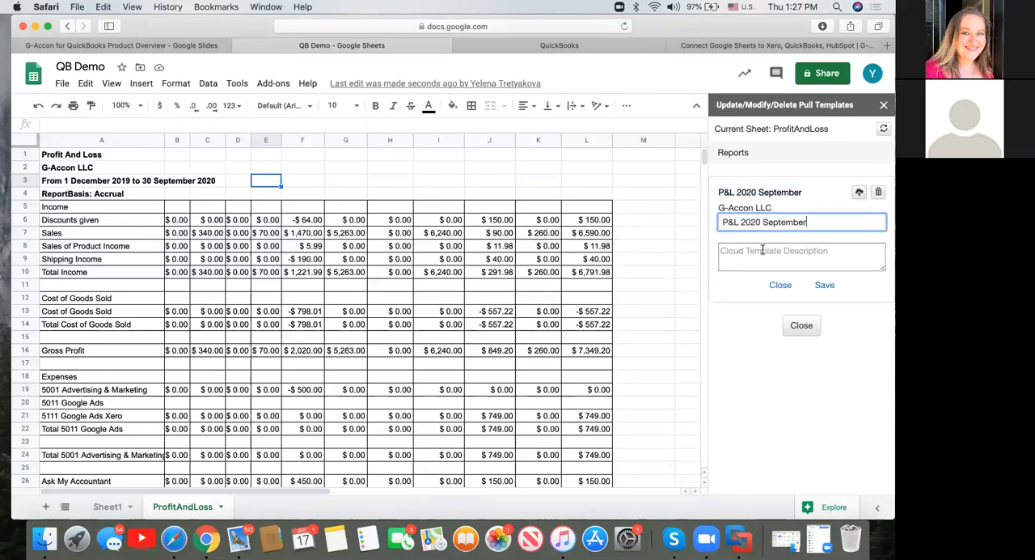
{"action": "left_click", "coordinate": [763, 254]}
{"action": "key", "text": "super+v"}
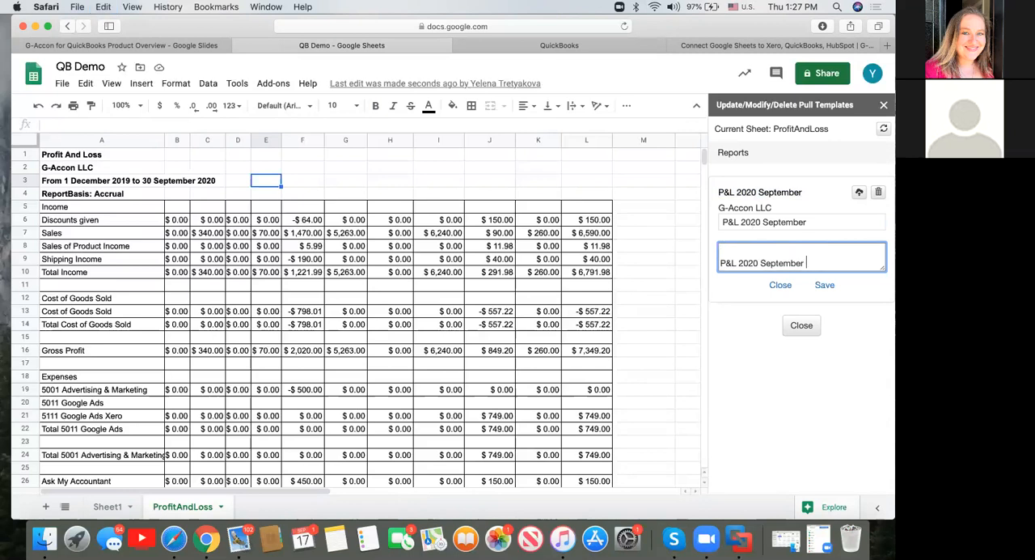
{"action": "left_click", "coordinate": [828, 288]}
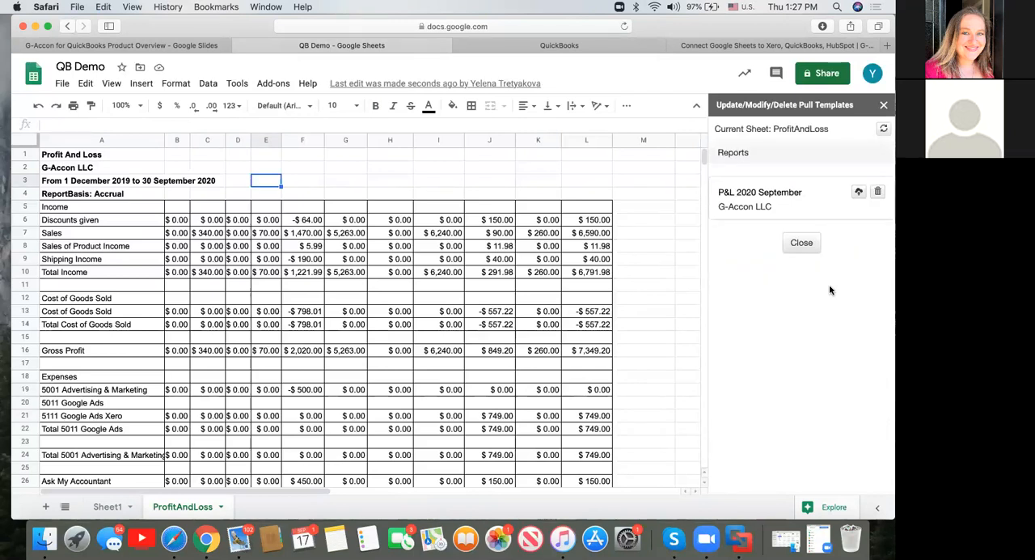
{"action": "left_click", "coordinate": [884, 106]}
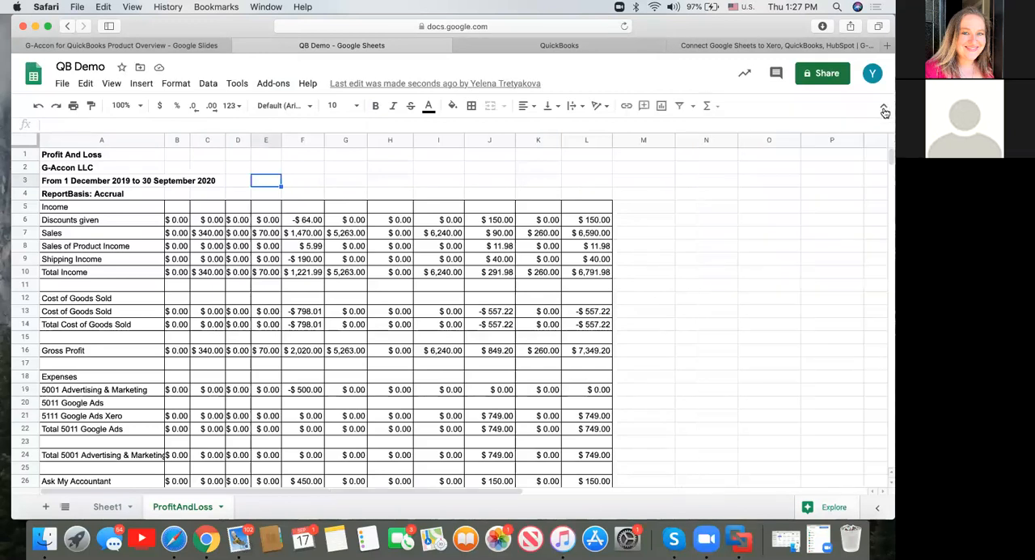
Add a blank sheet after Sheet1 and bring up the G-Accon for QuickBooks templates saved in the cloud.
{"action": "left_click", "coordinate": [101, 506]}
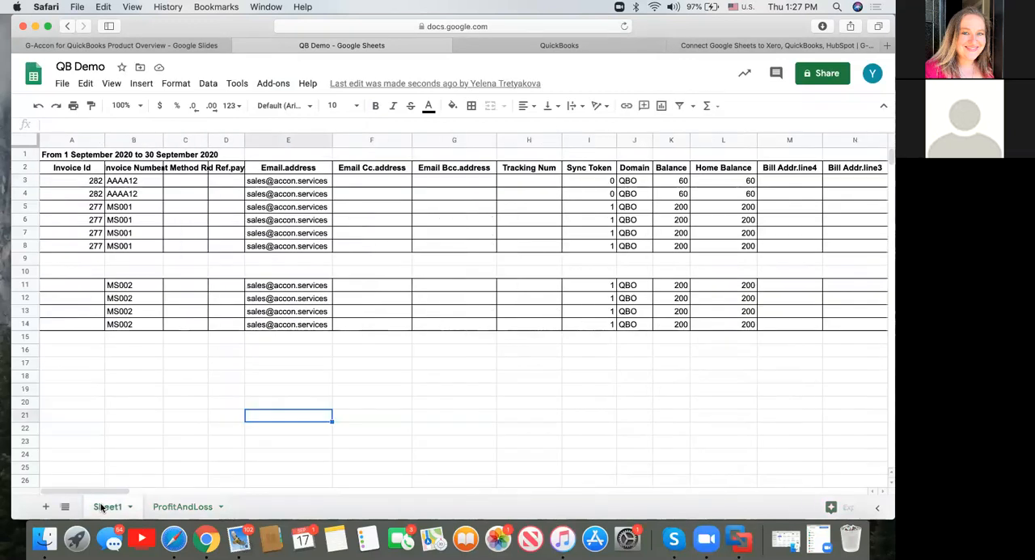
{"action": "left_click", "coordinate": [45, 506]}
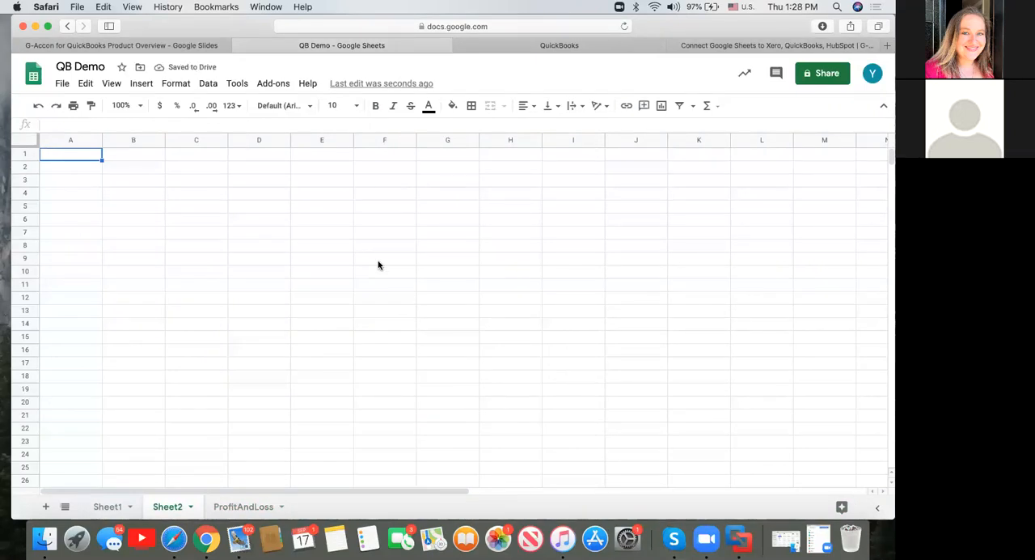
{"action": "left_click", "coordinate": [274, 83]}
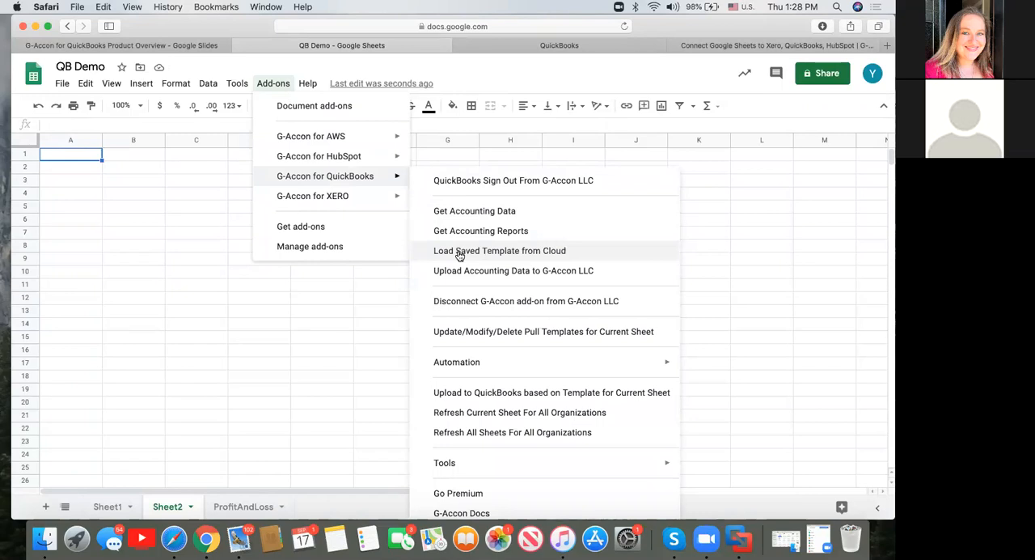
{"action": "left_click", "coordinate": [459, 253]}
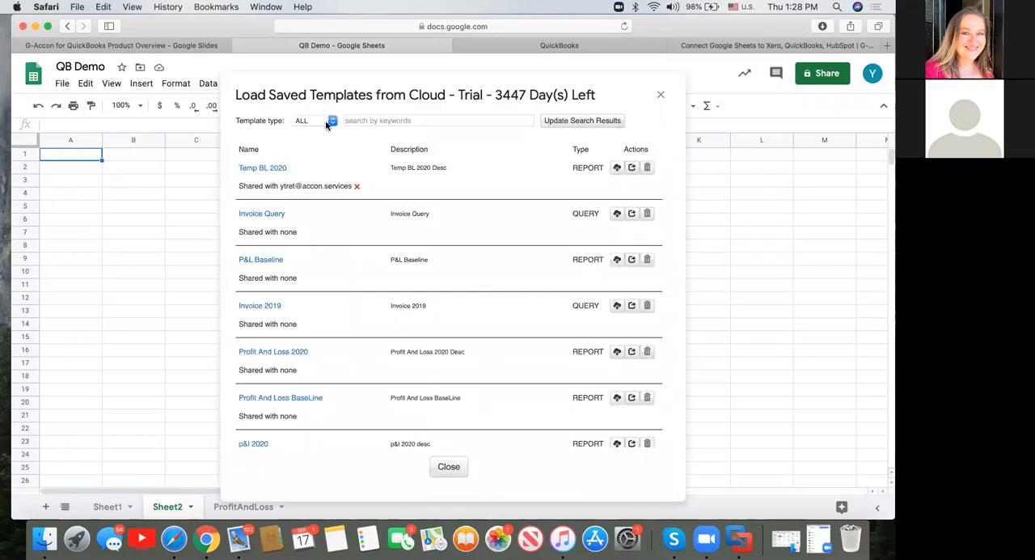
Filter the saved cloud templates by type REPORT and find the "P&L 2020 September" template.
{"action": "left_click", "coordinate": [332, 122]}
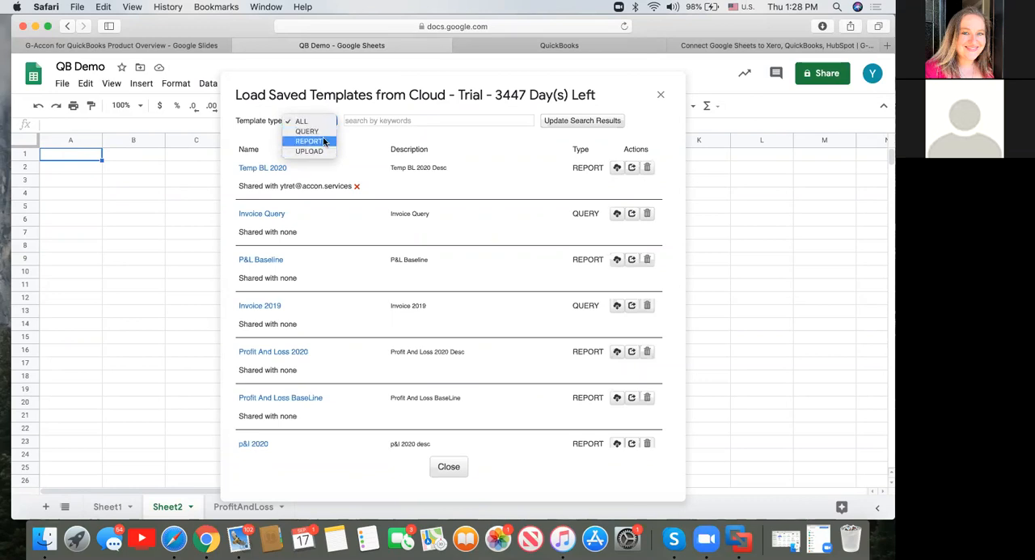
{"action": "left_click", "coordinate": [324, 142]}
{"action": "scroll", "coordinate": [350, 378], "scroll_direction": "down", "scroll_amount": 2}
{"action": "scroll", "coordinate": [351, 379], "scroll_direction": "down", "scroll_amount": 1}
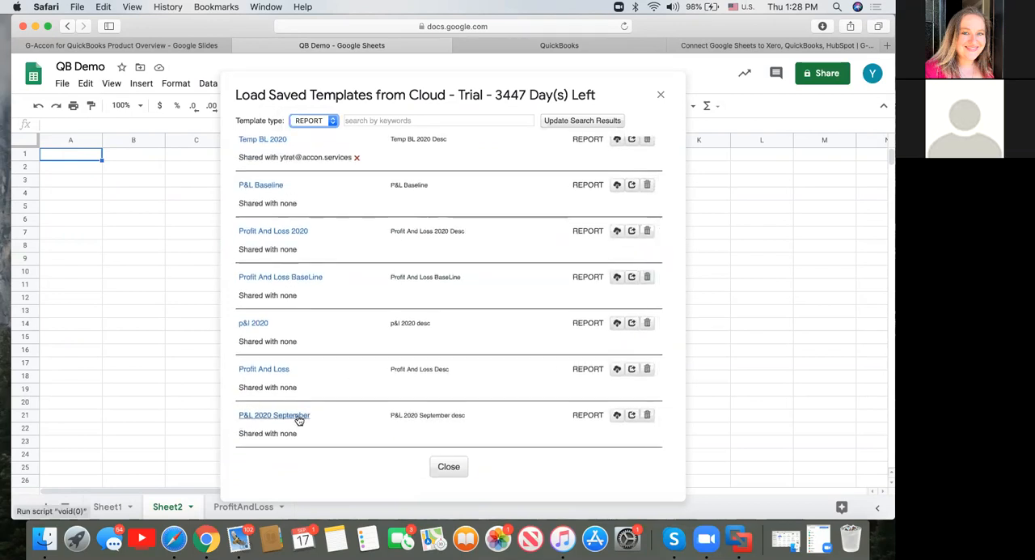
Check the sharing option of the "P&L 2020 September" template, leaving the recipient's e-mail address empty.
{"action": "left_click", "coordinate": [634, 418]}
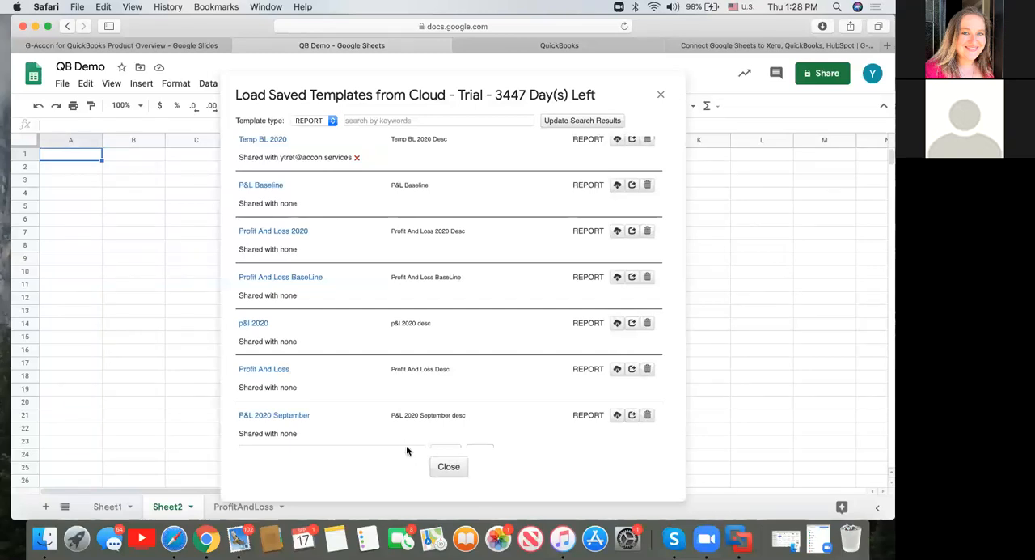
{"action": "scroll", "coordinate": [543, 427], "scroll_direction": "down", "scroll_amount": 2}
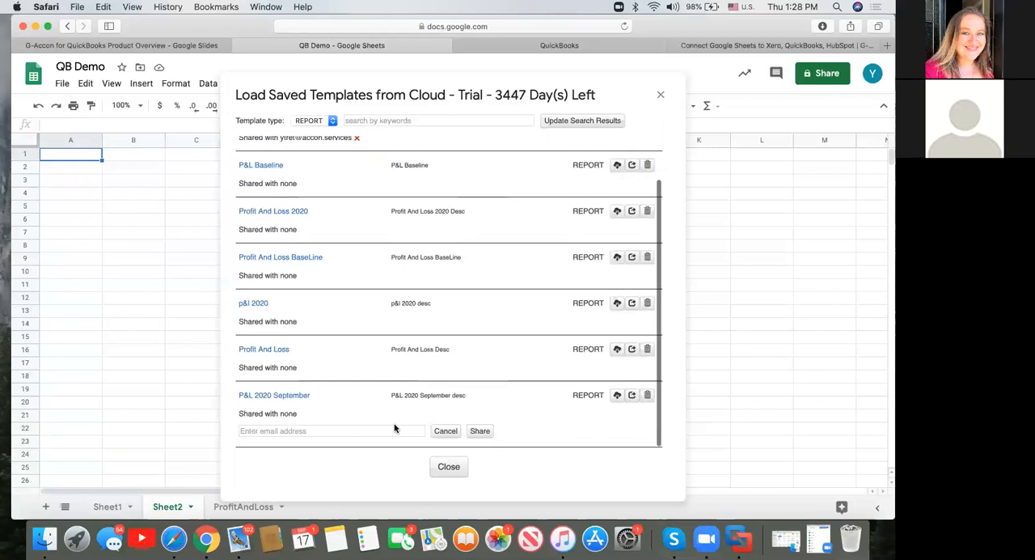
{"action": "left_click", "coordinate": [371, 431]}
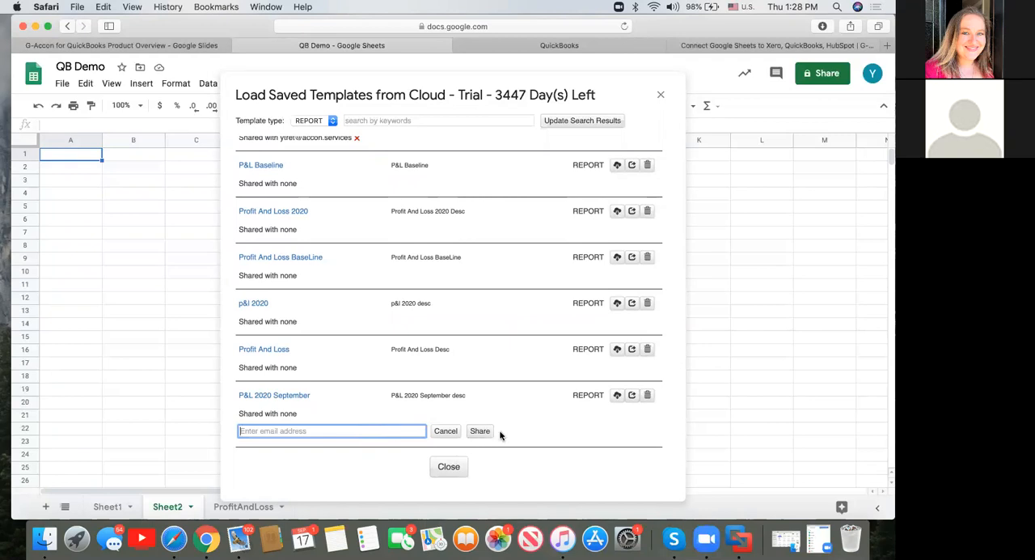
Load the saved "P&L 2020 September" template from the cloud, dismissing any error and retrying if needed.
{"action": "left_click", "coordinate": [277, 396]}
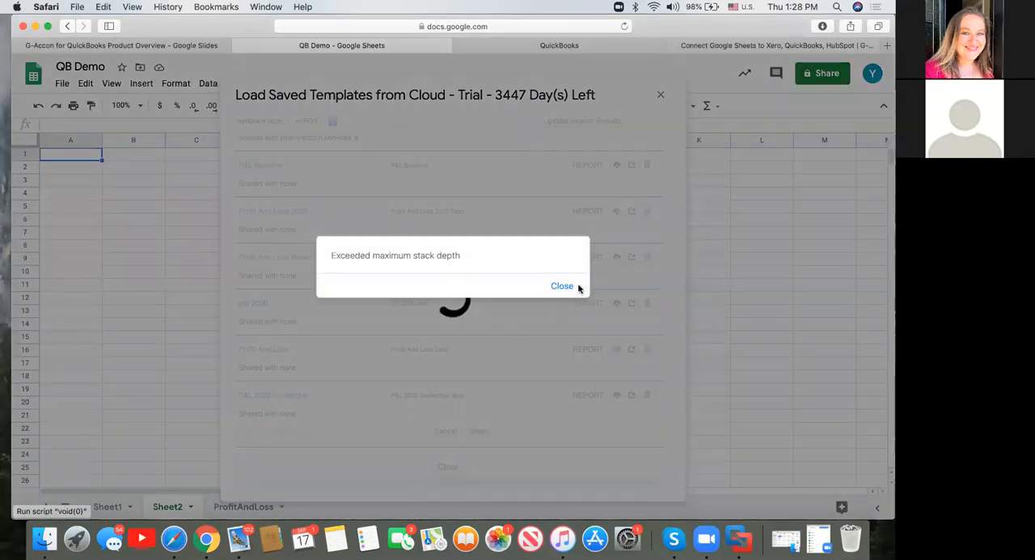
{"action": "left_click", "coordinate": [569, 287]}
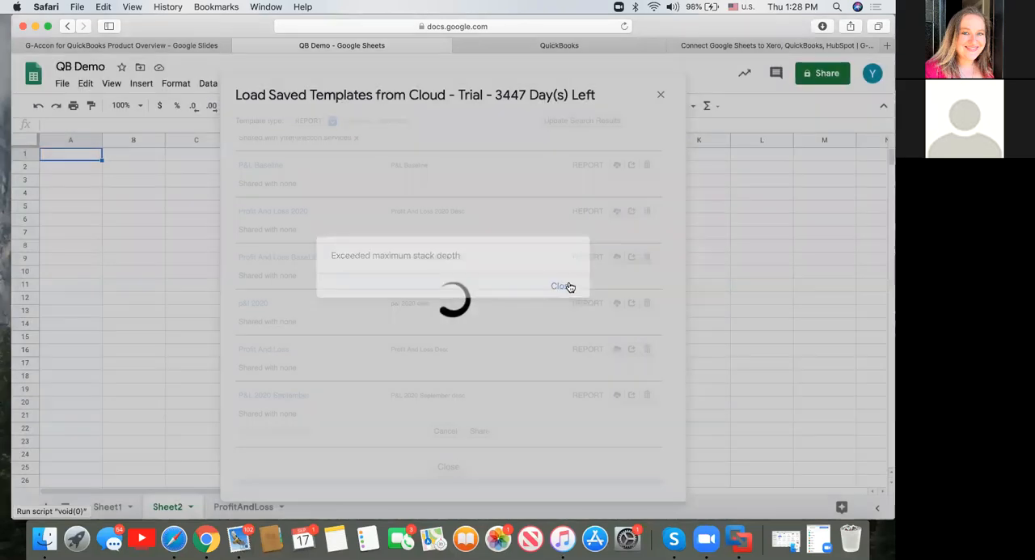
{"action": "left_click", "coordinate": [298, 398]}
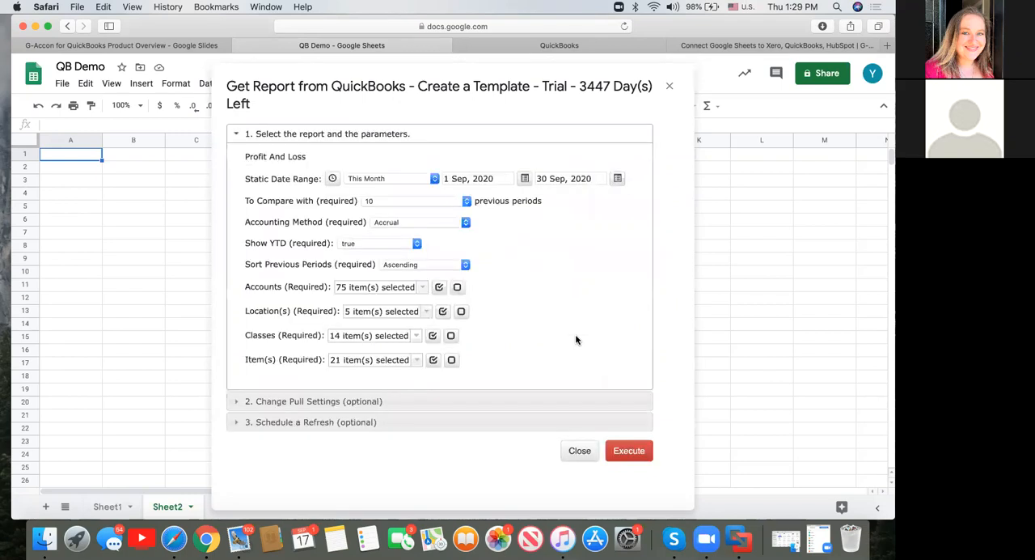
Set the Profit And Loss report to compare with 4 previous periods, sorted Descending.
{"action": "left_click", "coordinate": [466, 201]}
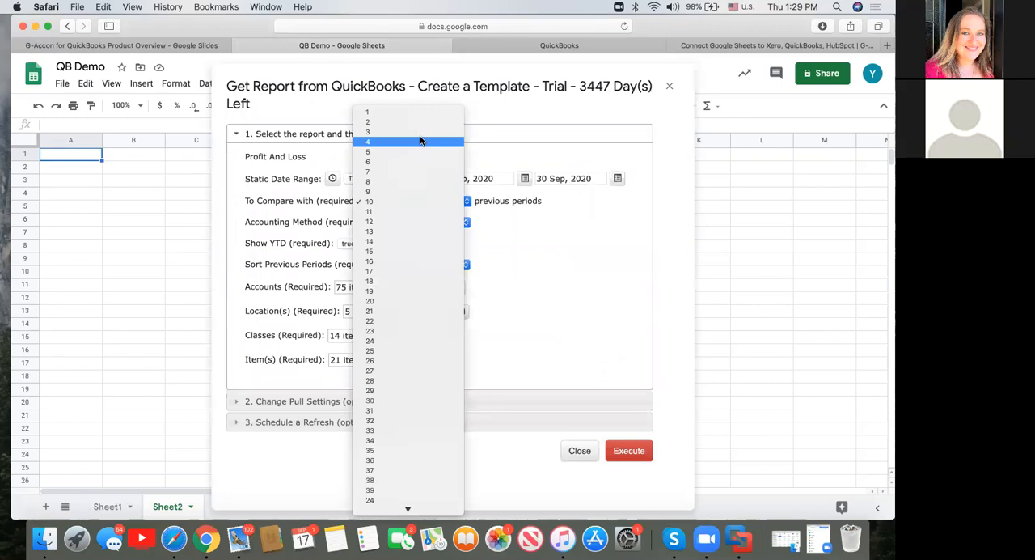
{"action": "left_click", "coordinate": [419, 141]}
{"action": "left_click", "coordinate": [465, 264]}
{"action": "left_click", "coordinate": [445, 276]}
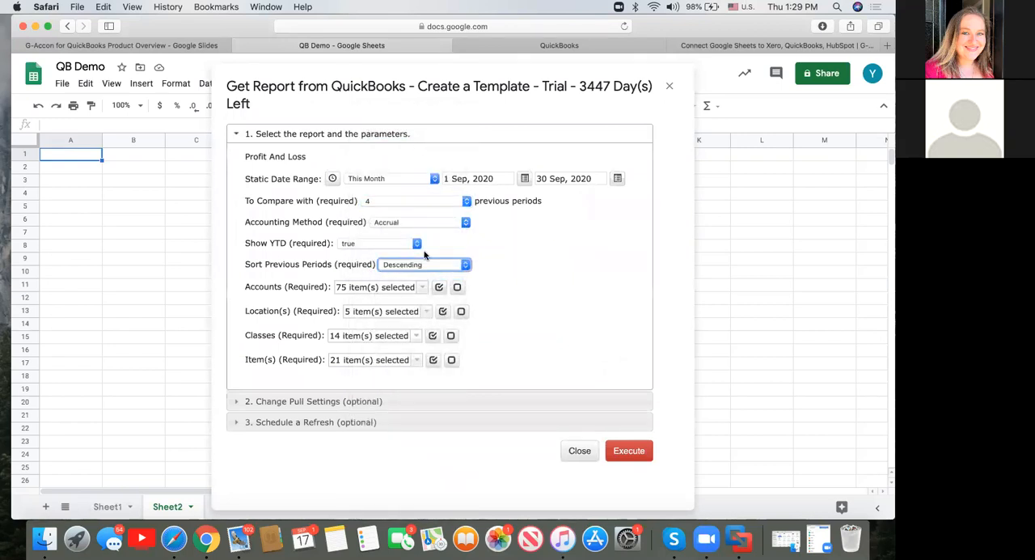
Set Show YTD to false and the accounting method to Cash for the report.
{"action": "left_click", "coordinate": [417, 243]}
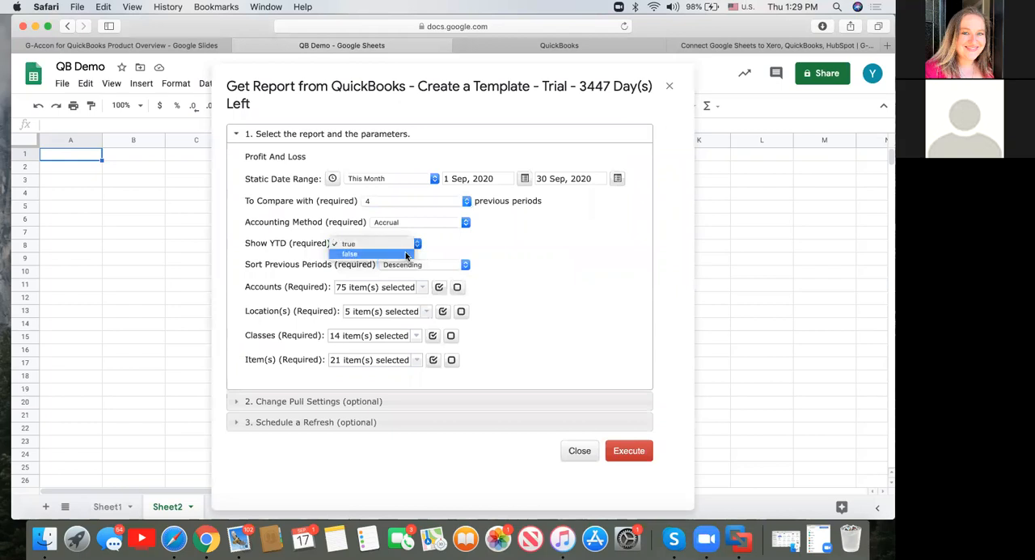
{"action": "left_click", "coordinate": [405, 253]}
{"action": "left_click", "coordinate": [466, 223]}
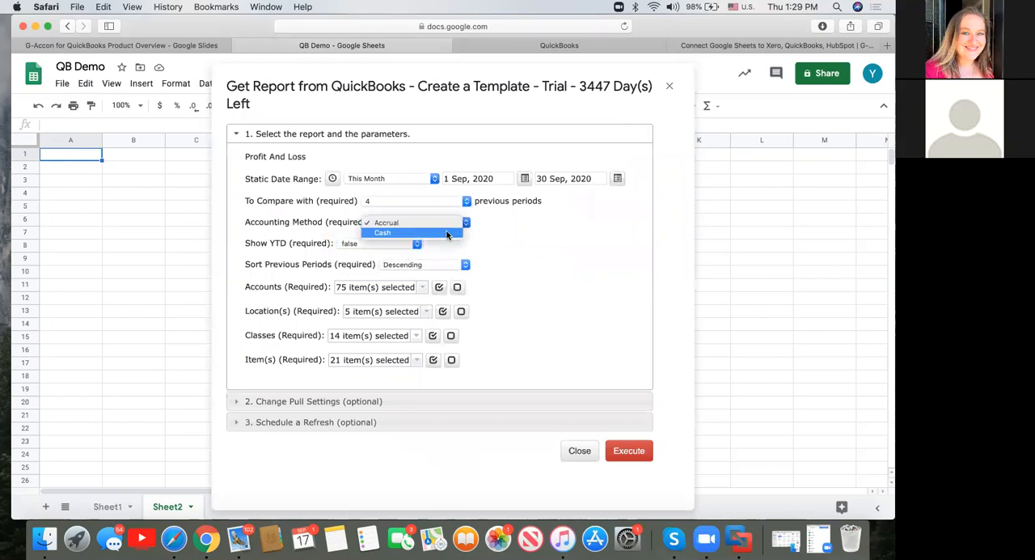
{"action": "left_click", "coordinate": [444, 233]}
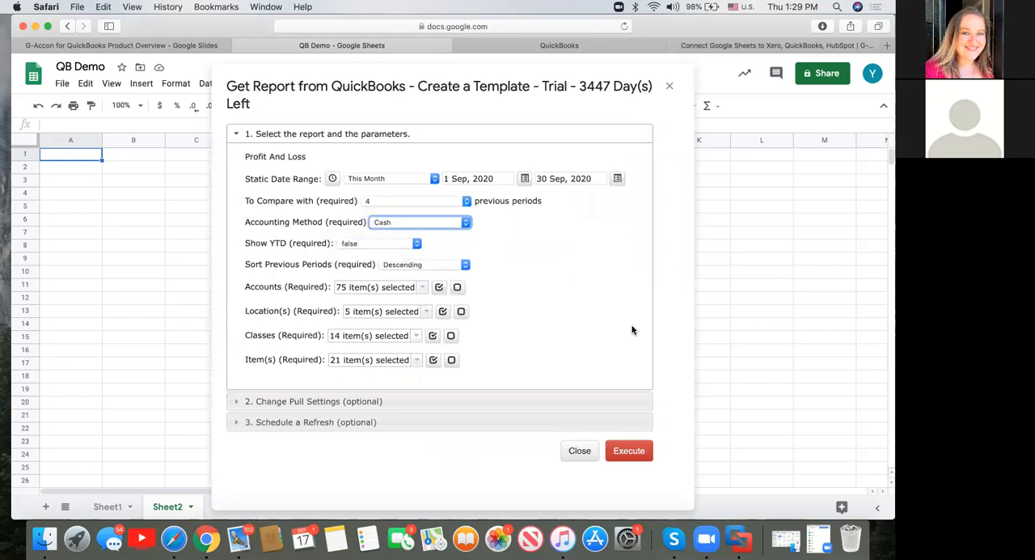
Set the start cell address to A3 in the pull settings and execute the template to pull the report into Sheet2.
{"action": "left_click", "coordinate": [241, 401]}
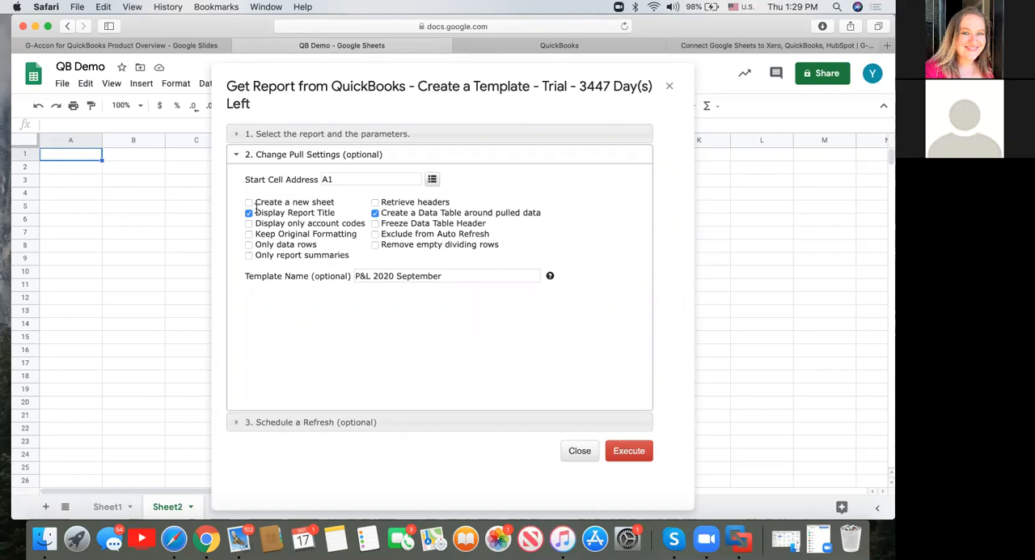
{"action": "left_click", "coordinate": [71, 180]}
{"action": "left_click", "coordinate": [433, 179]}
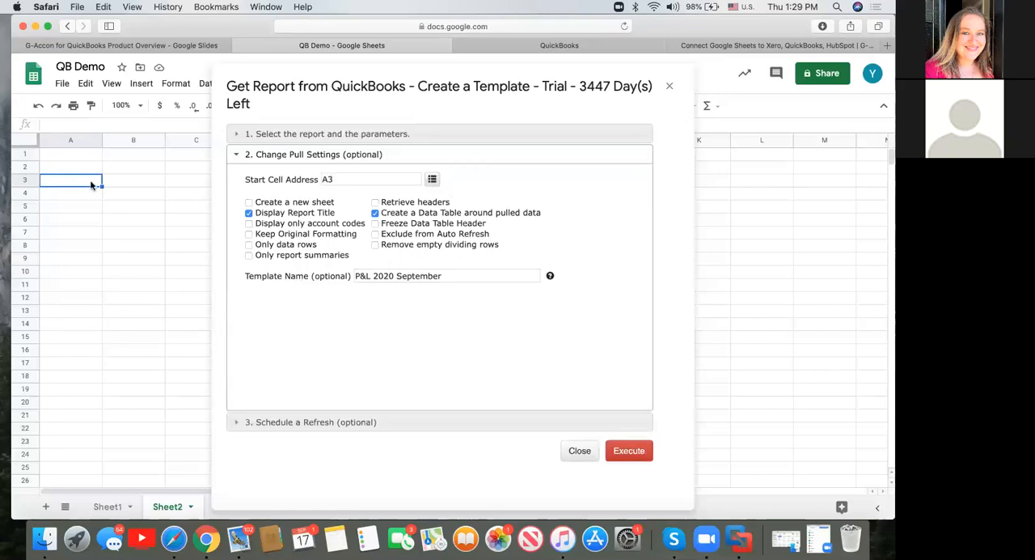
{"action": "left_click", "coordinate": [643, 453]}
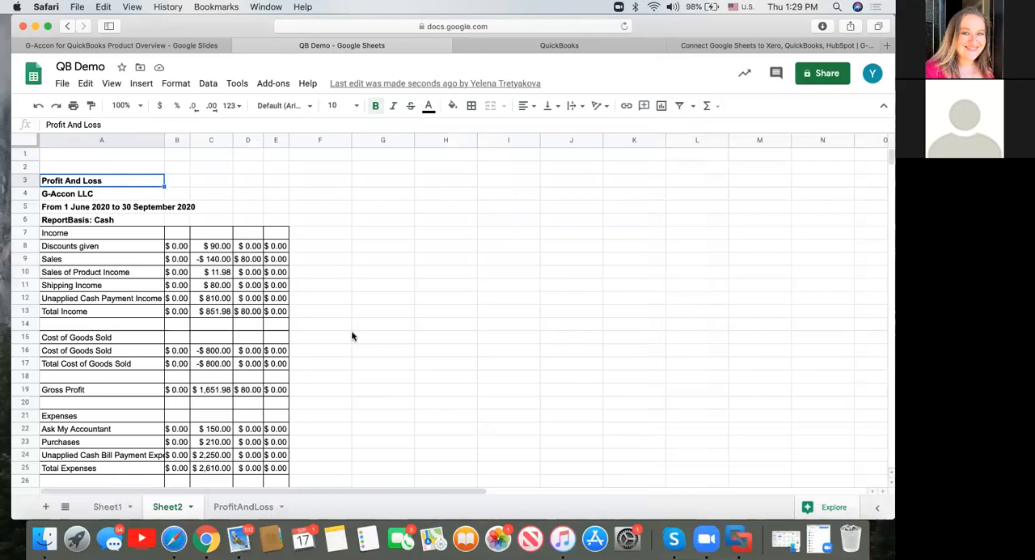
Start a new accounting data template with G-Accon for QuickBooks and choose Invoices as the table to pull.
{"action": "left_click", "coordinate": [277, 84]}
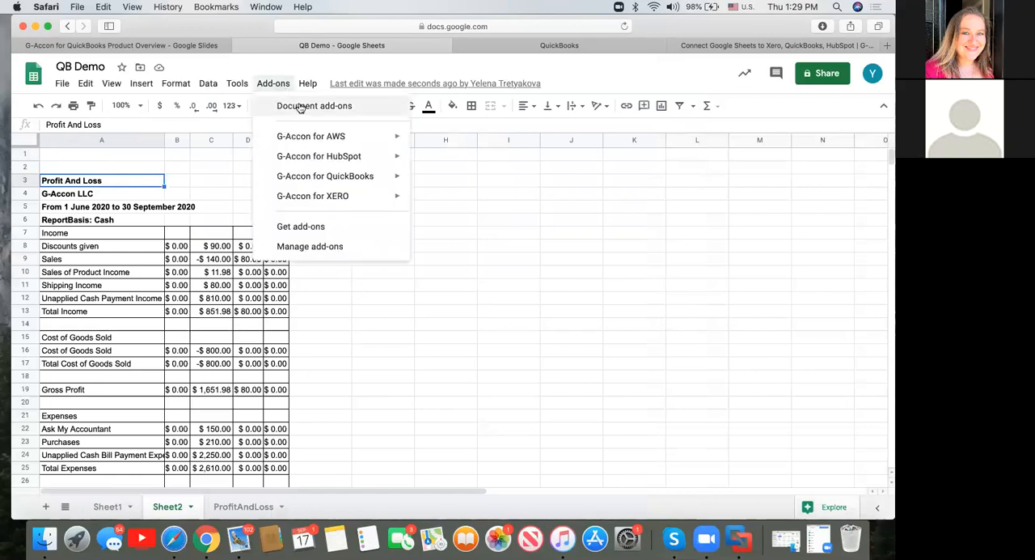
{"action": "mouse_move", "coordinate": [334, 176]}
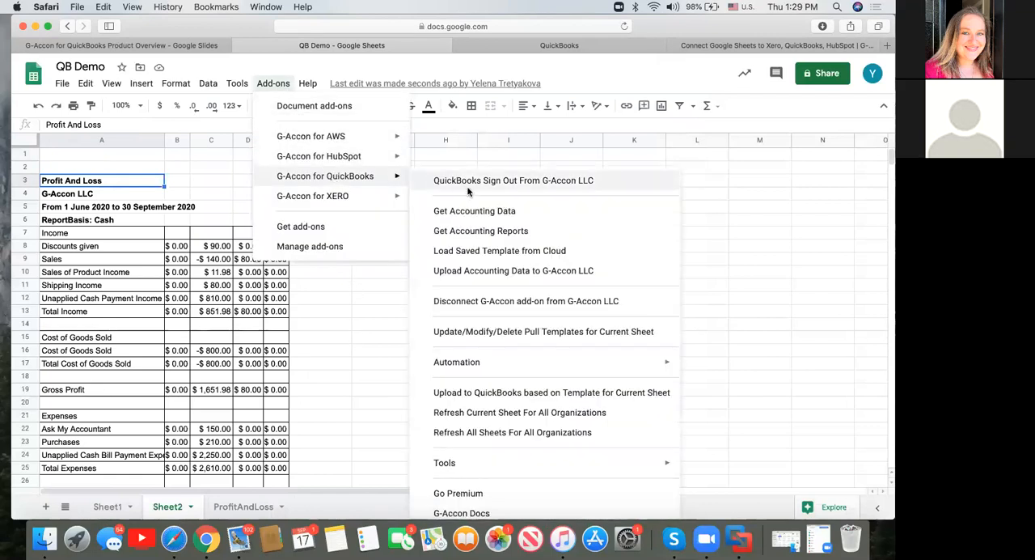
{"action": "left_click", "coordinate": [477, 212]}
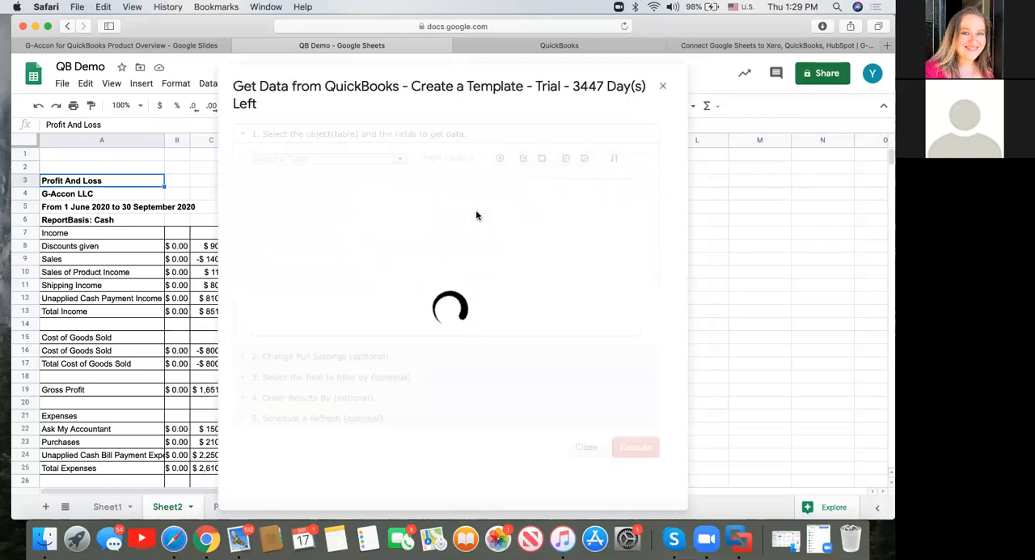
{"action": "left_click", "coordinate": [400, 160]}
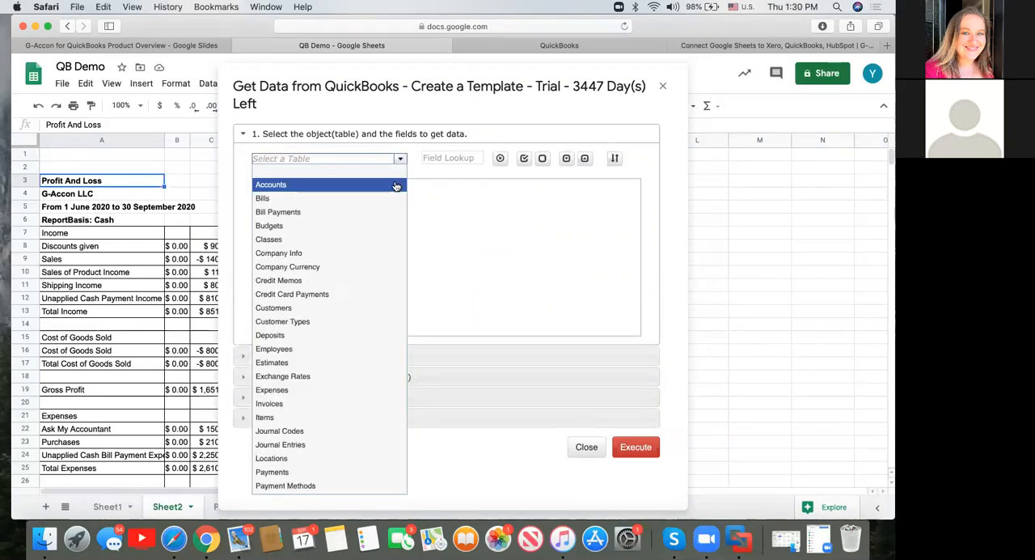
{"action": "scroll", "coordinate": [396, 186], "scroll_direction": "down", "scroll_amount": 3}
{"action": "scroll", "coordinate": [397, 186], "scroll_direction": "up", "scroll_amount": 3}
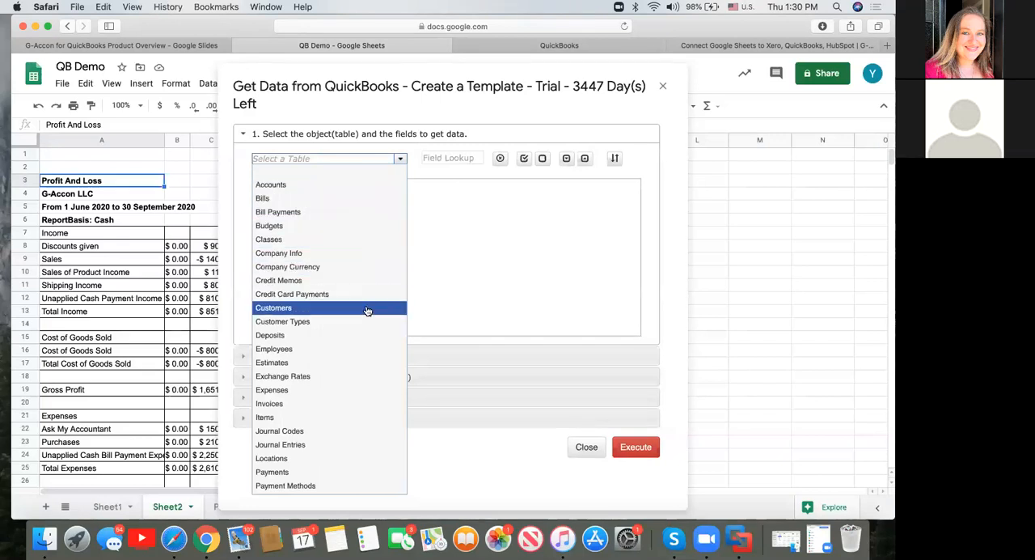
{"action": "scroll", "coordinate": [367, 311], "scroll_direction": "down", "scroll_amount": 1}
{"action": "scroll", "coordinate": [367, 311], "scroll_direction": "down", "scroll_amount": 3}
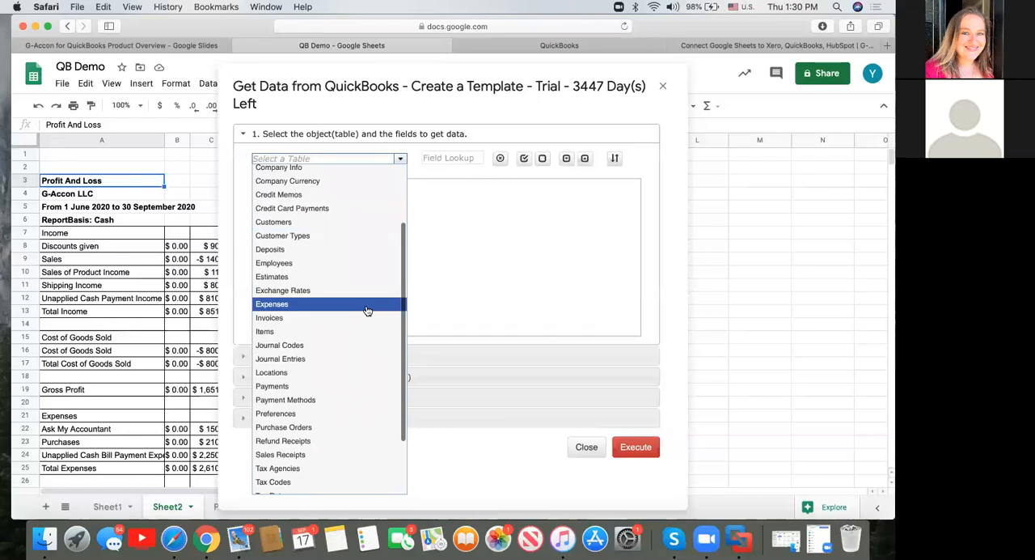
{"action": "scroll", "coordinate": [367, 311], "scroll_direction": "down", "scroll_amount": 3}
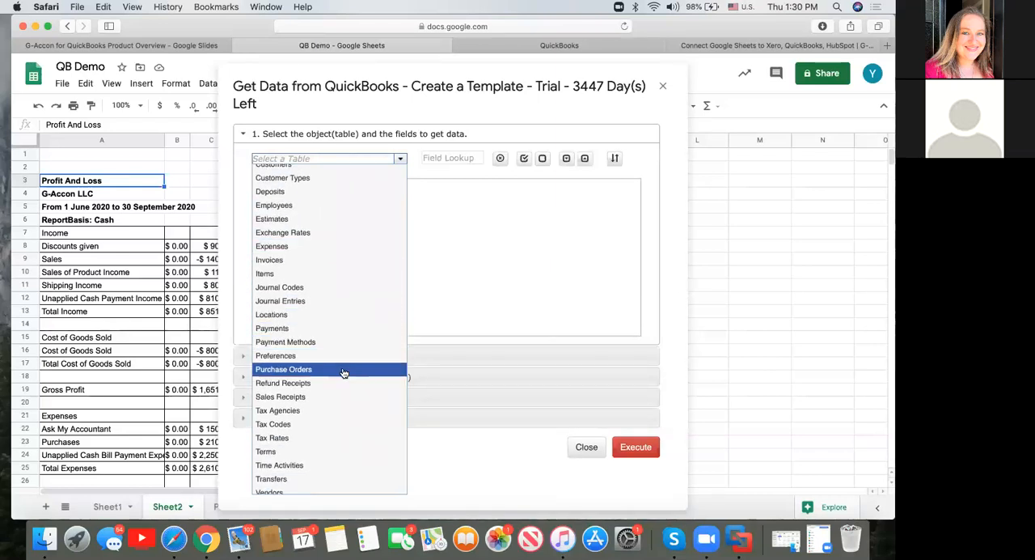
{"action": "scroll", "coordinate": [343, 372], "scroll_direction": "down", "scroll_amount": 1}
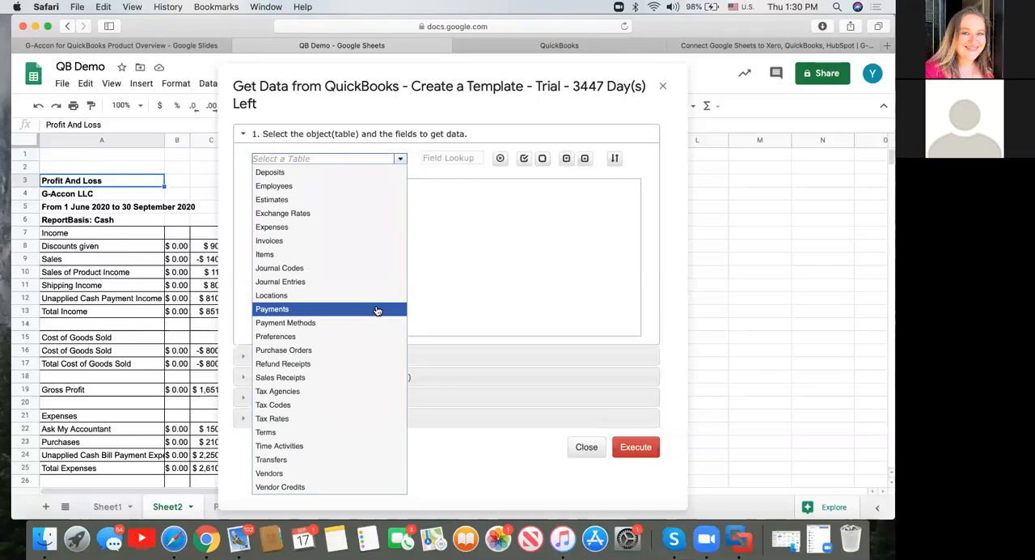
{"action": "scroll", "coordinate": [376, 310], "scroll_direction": "up", "scroll_amount": 5}
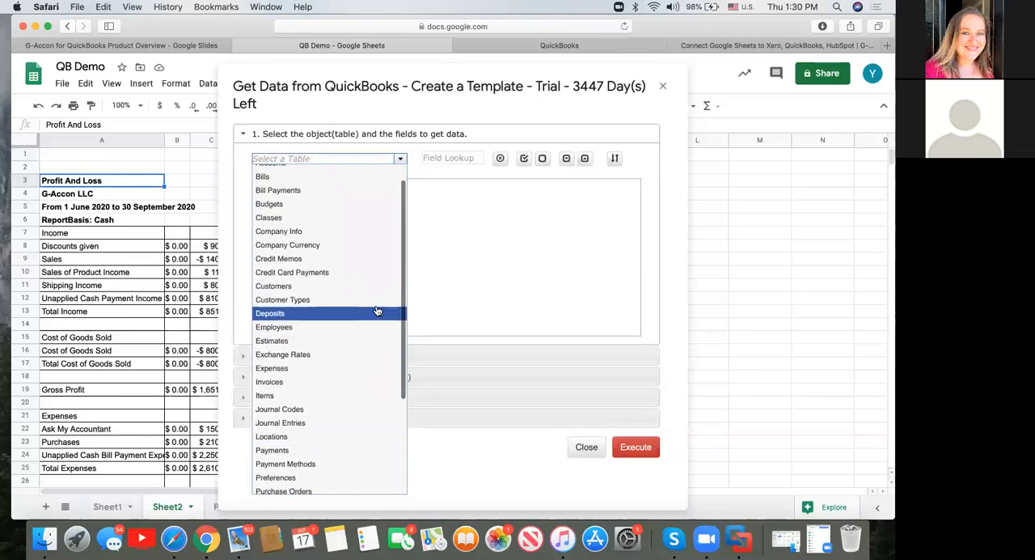
{"action": "left_click", "coordinate": [313, 386]}
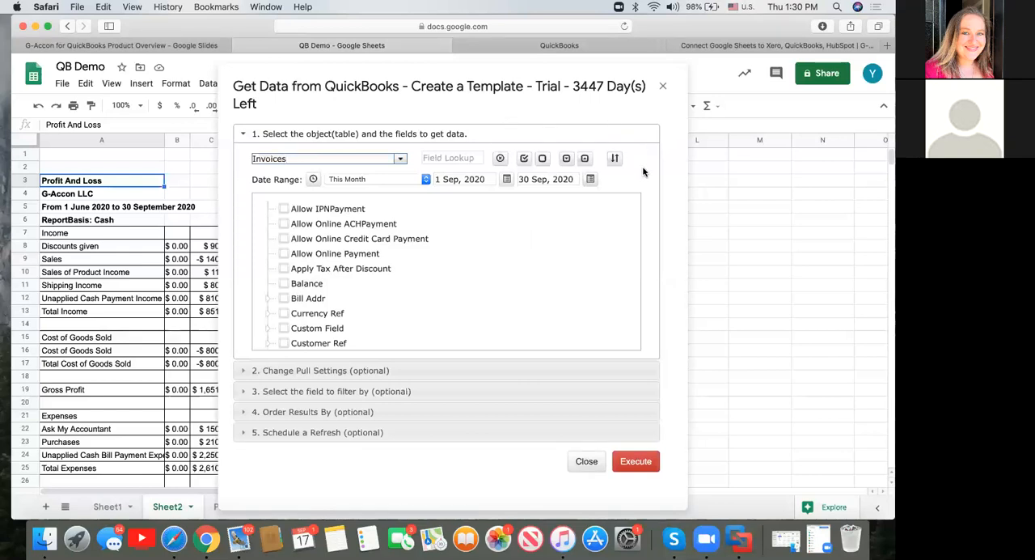
Select and clear all Invoices fields, and expand and collapse the whole field tree to examine the nested fields.
{"action": "left_click", "coordinate": [525, 159]}
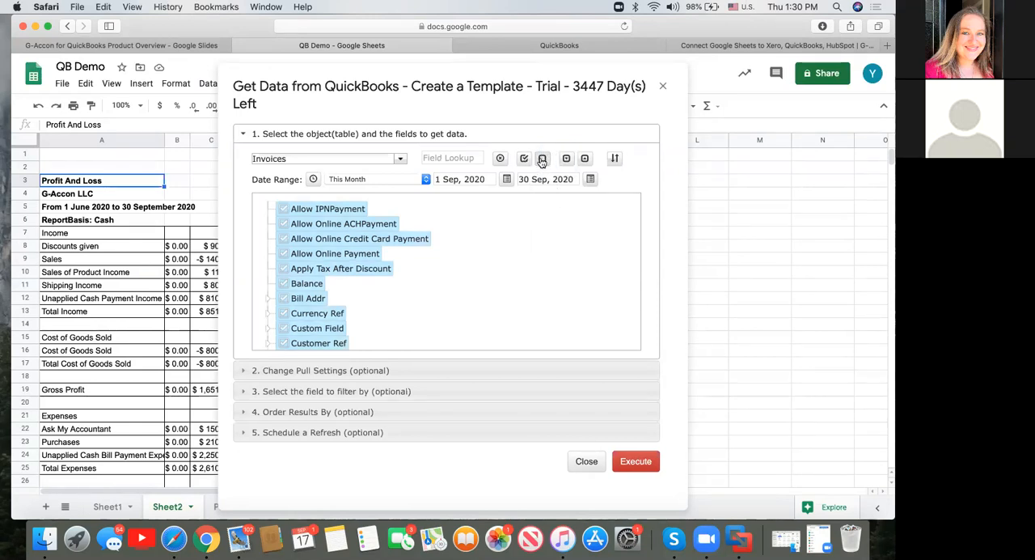
{"action": "left_click", "coordinate": [542, 159]}
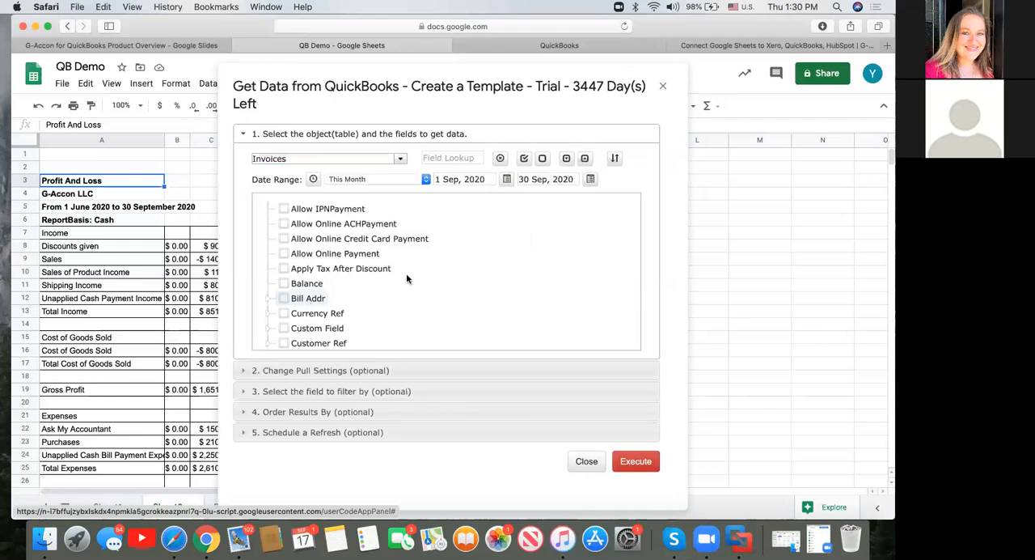
{"action": "left_click", "coordinate": [568, 158]}
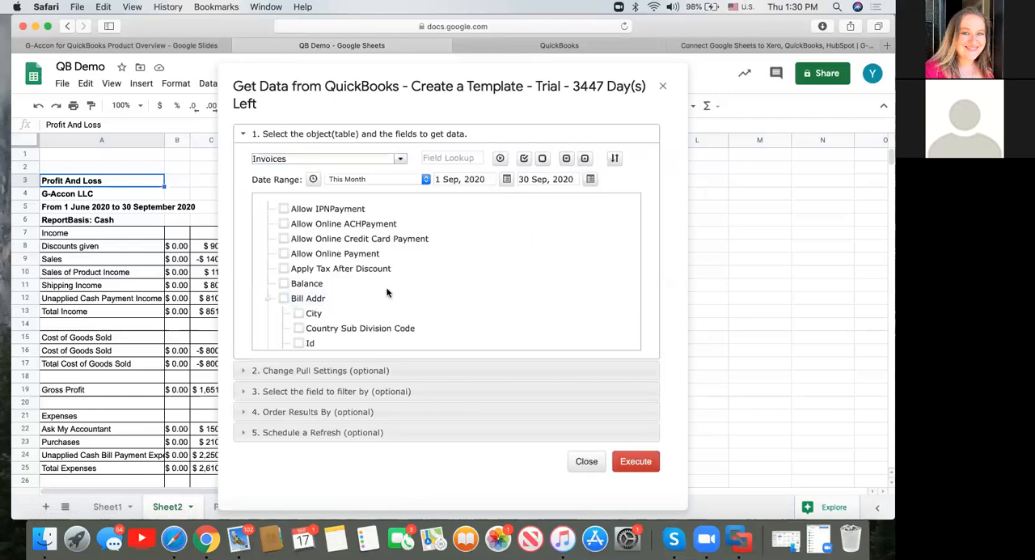
{"action": "scroll", "coordinate": [392, 293], "scroll_direction": "down", "scroll_amount": 3}
{"action": "scroll", "coordinate": [392, 294], "scroll_direction": "down", "scroll_amount": 5}
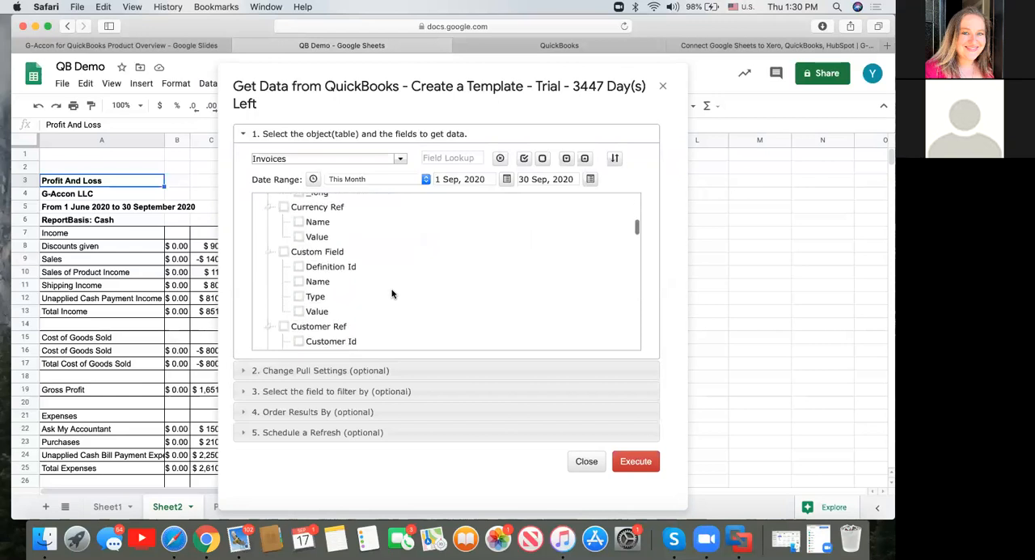
{"action": "scroll", "coordinate": [391, 294], "scroll_direction": "up", "scroll_amount": 8}
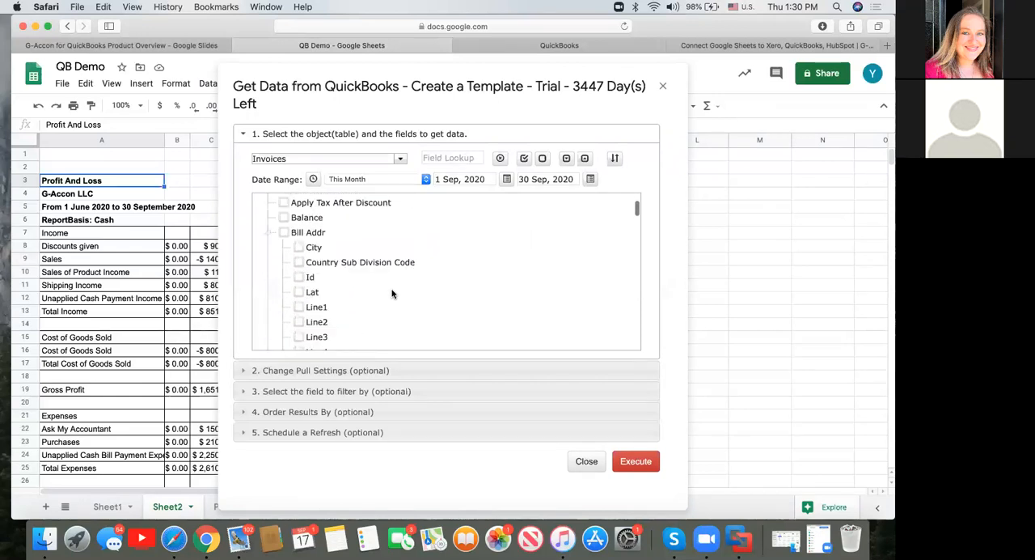
{"action": "left_click", "coordinate": [584, 158]}
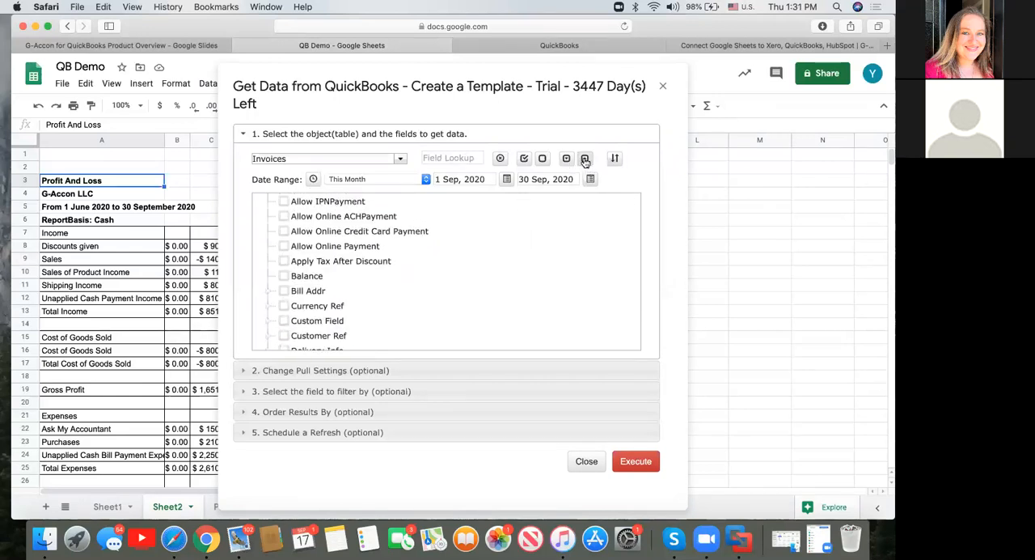
Select all Invoices fields and change the column order so that invoiceId comes first.
{"action": "left_click", "coordinate": [524, 159]}
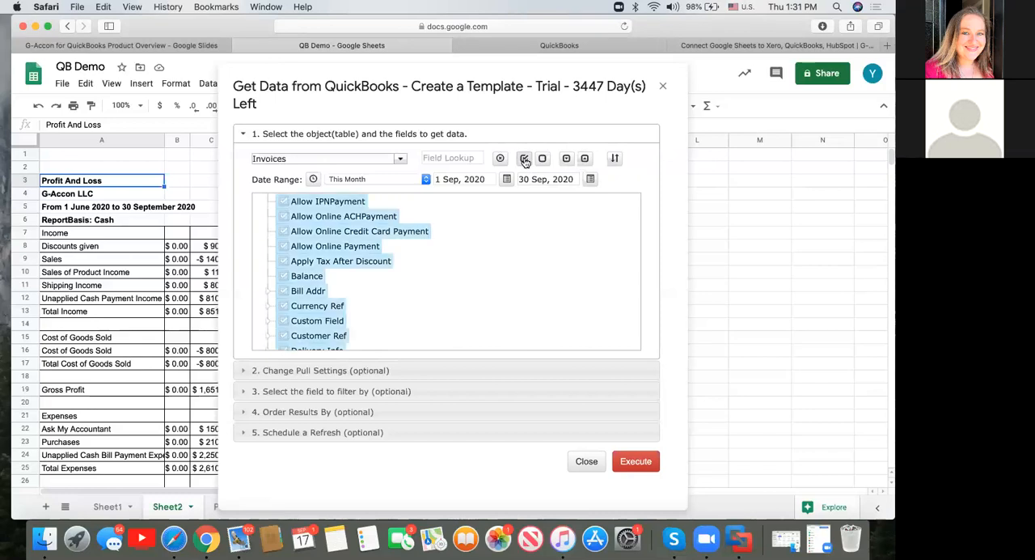
{"action": "left_click", "coordinate": [616, 159]}
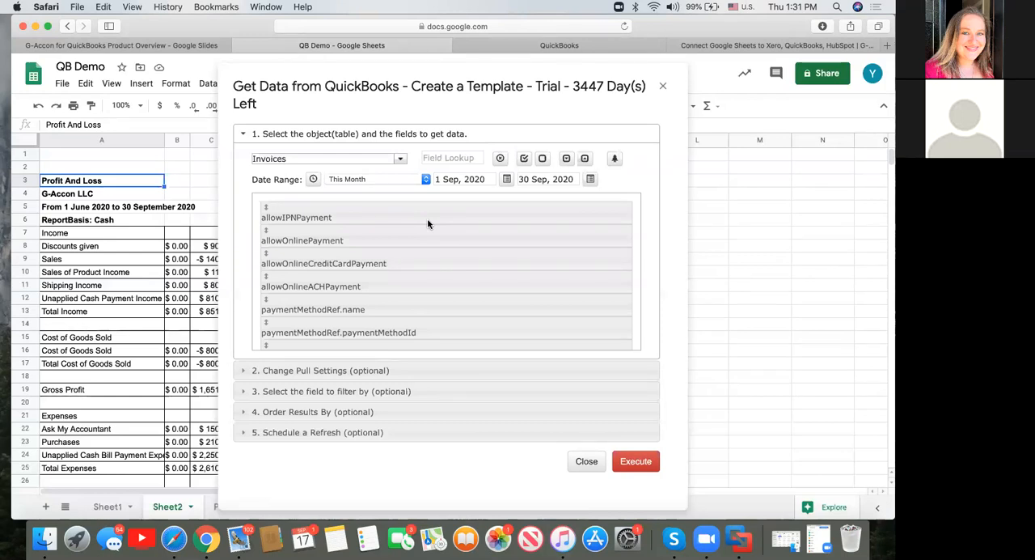
{"action": "scroll", "coordinate": [427, 256], "scroll_direction": "down", "scroll_amount": 5}
{"action": "scroll", "coordinate": [427, 257], "scroll_direction": "down", "scroll_amount": 8}
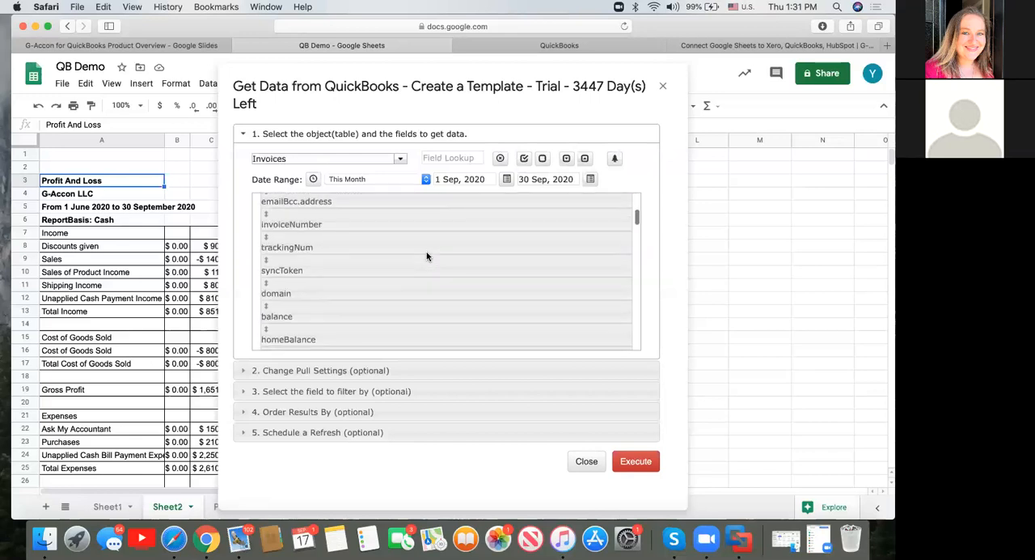
{"action": "scroll", "coordinate": [427, 256], "scroll_direction": "down", "scroll_amount": 8}
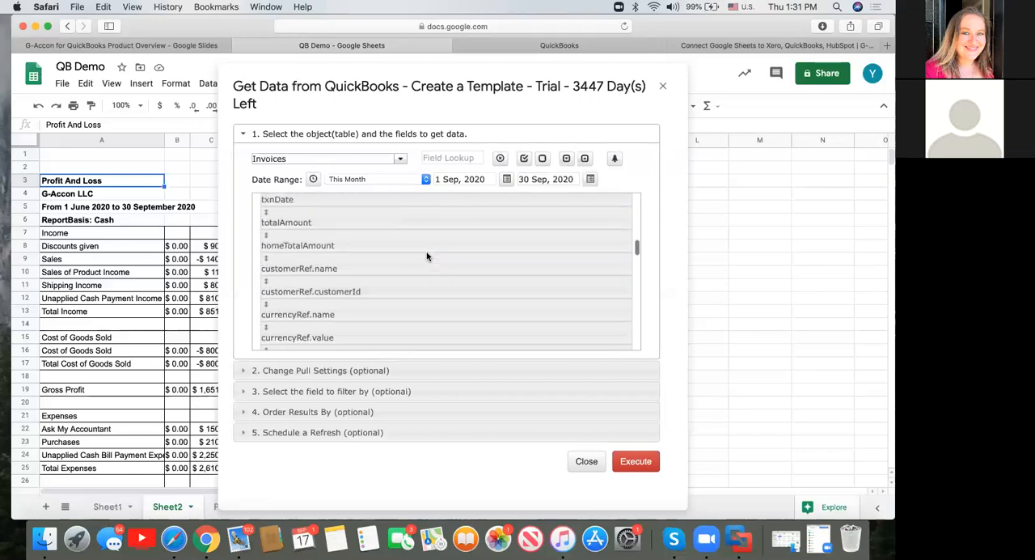
{"action": "scroll", "coordinate": [427, 256], "scroll_direction": "down", "scroll_amount": 8}
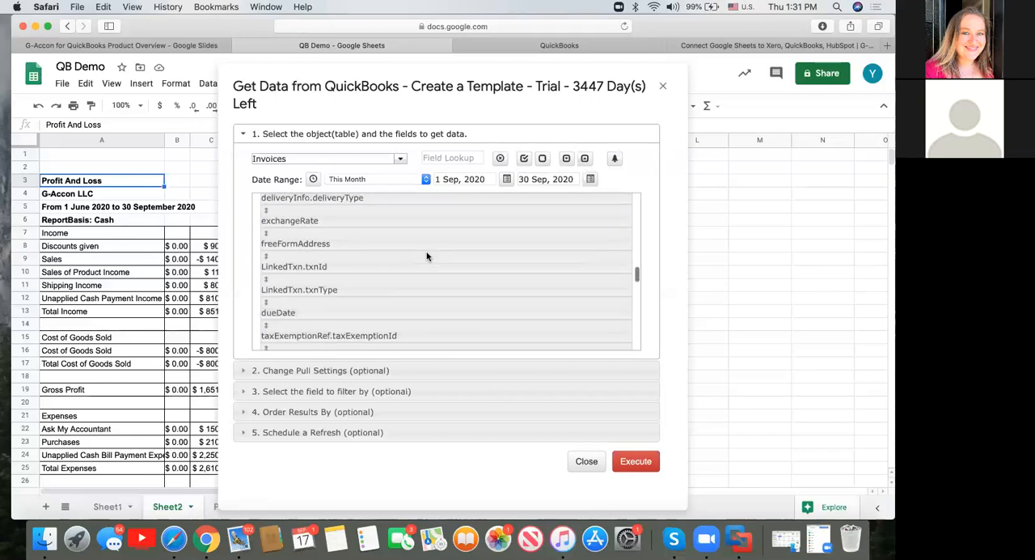
{"action": "scroll", "coordinate": [427, 256], "scroll_direction": "down", "scroll_amount": 8}
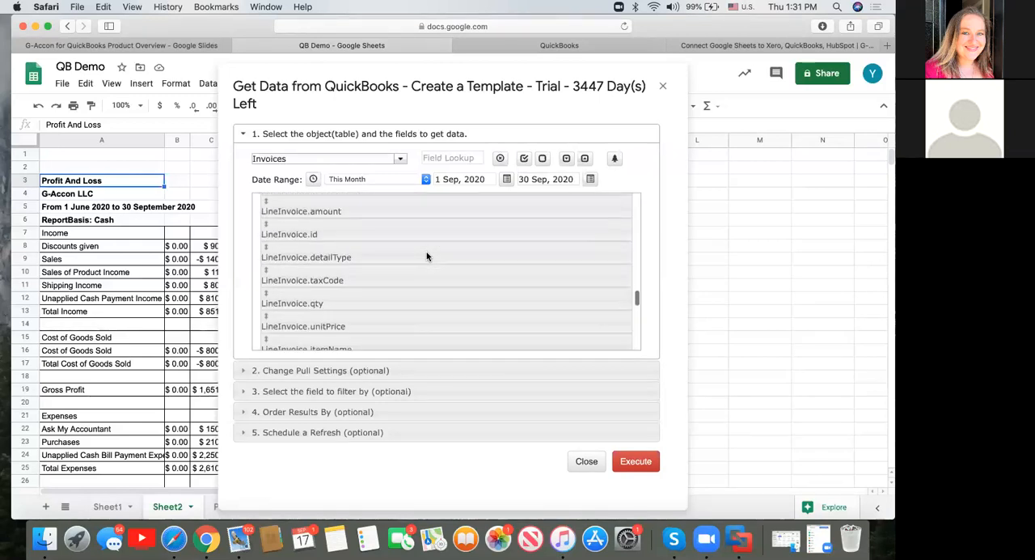
{"action": "scroll", "coordinate": [427, 257], "scroll_direction": "down", "scroll_amount": 6}
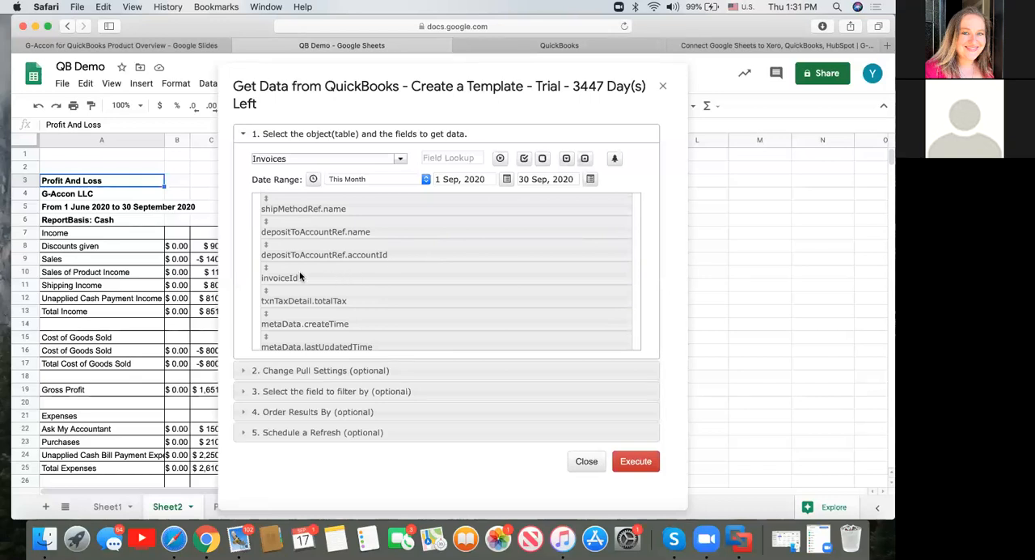
{"action": "left_click_drag", "start_coordinate": [300, 276], "coordinate": [300, 210]}
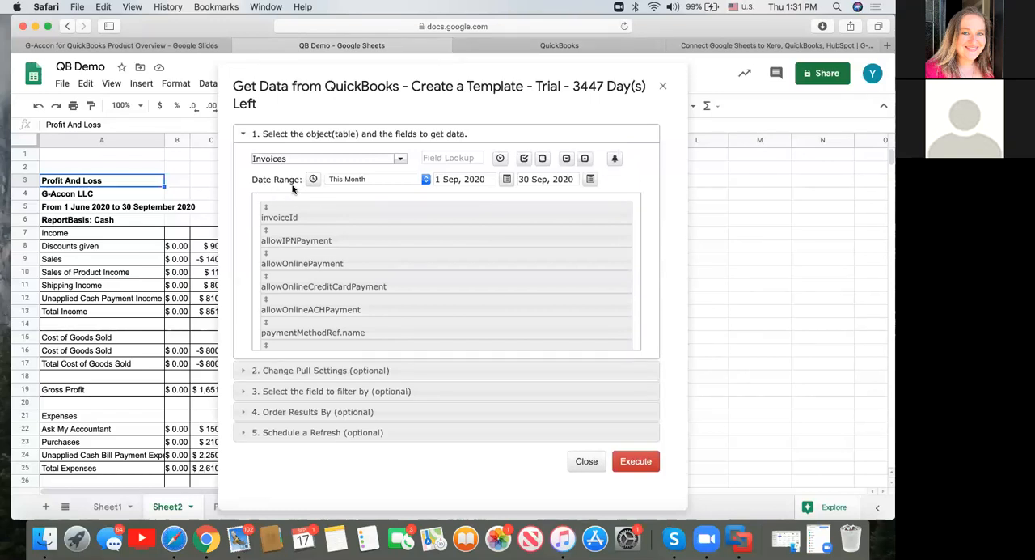
Try the dynamic date ranges This Week and Last Quarter, return to This Month, and switch back to the fixed date range.
{"action": "left_click", "coordinate": [467, 179]}
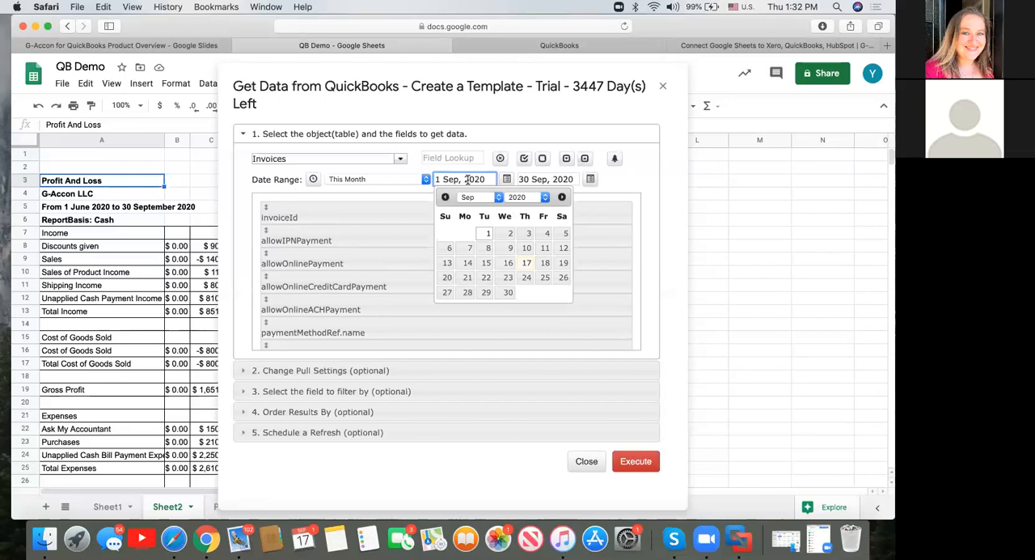
{"action": "left_click", "coordinate": [313, 178]}
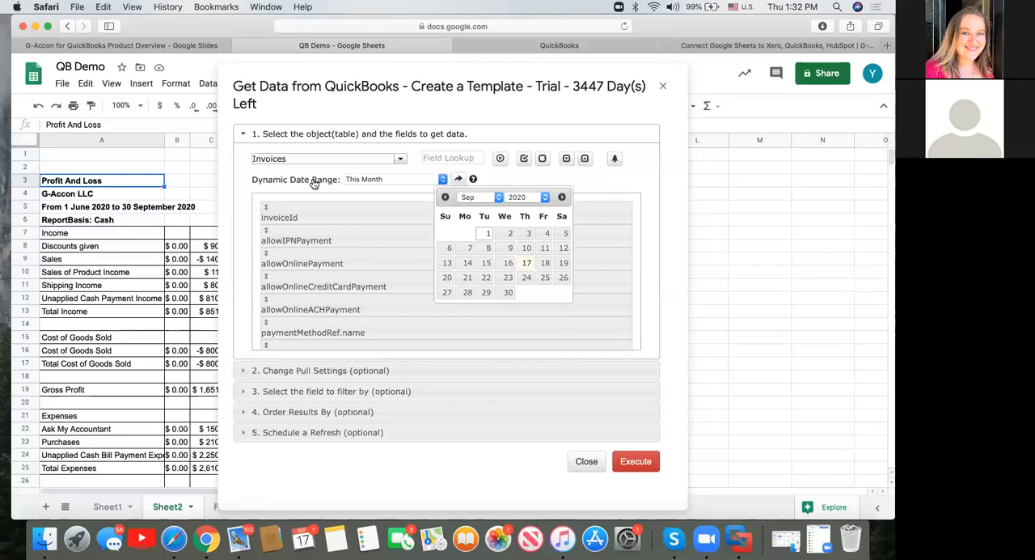
{"action": "left_click", "coordinate": [442, 180]}
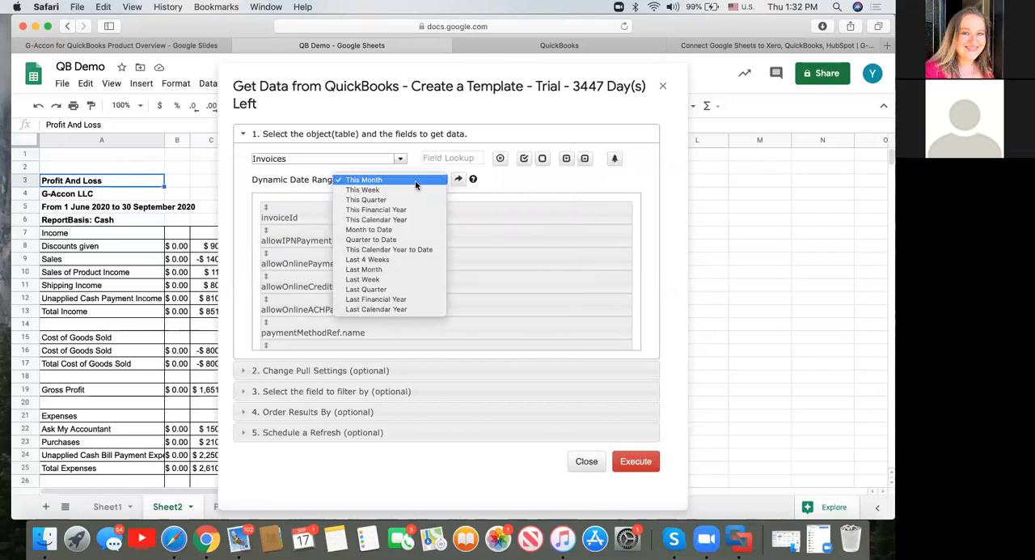
{"action": "left_click", "coordinate": [412, 190]}
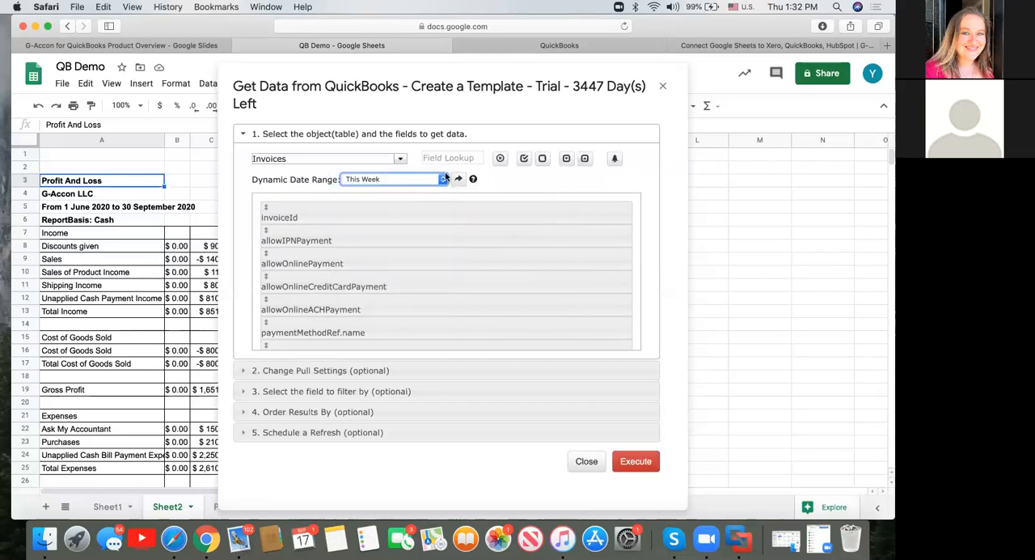
{"action": "left_click", "coordinate": [443, 178]}
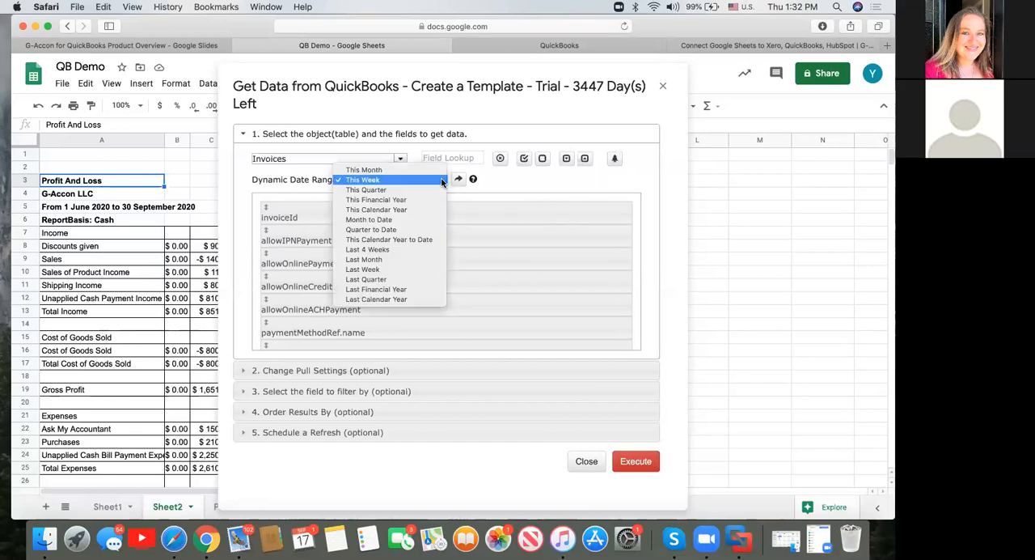
{"action": "left_click", "coordinate": [419, 279]}
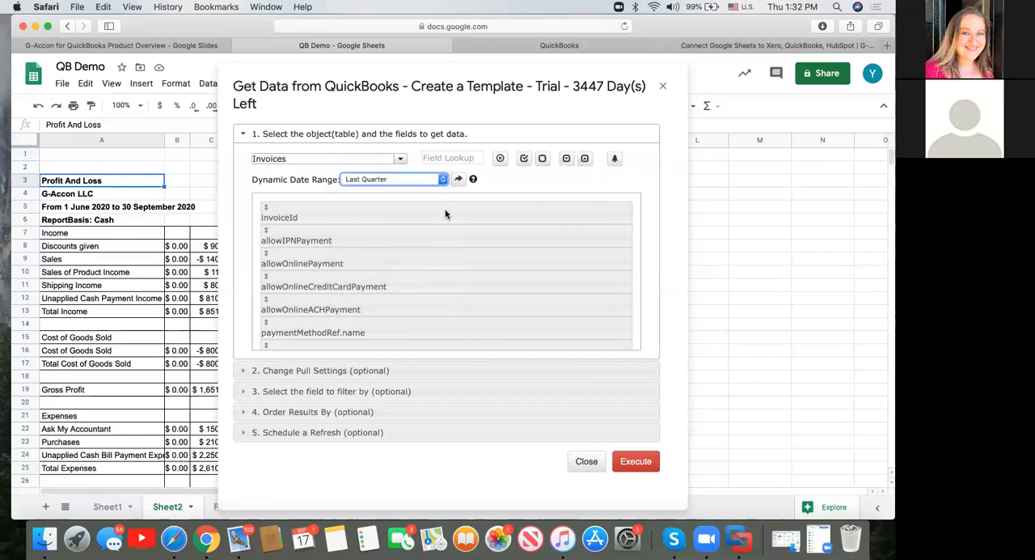
{"action": "left_click", "coordinate": [444, 178]}
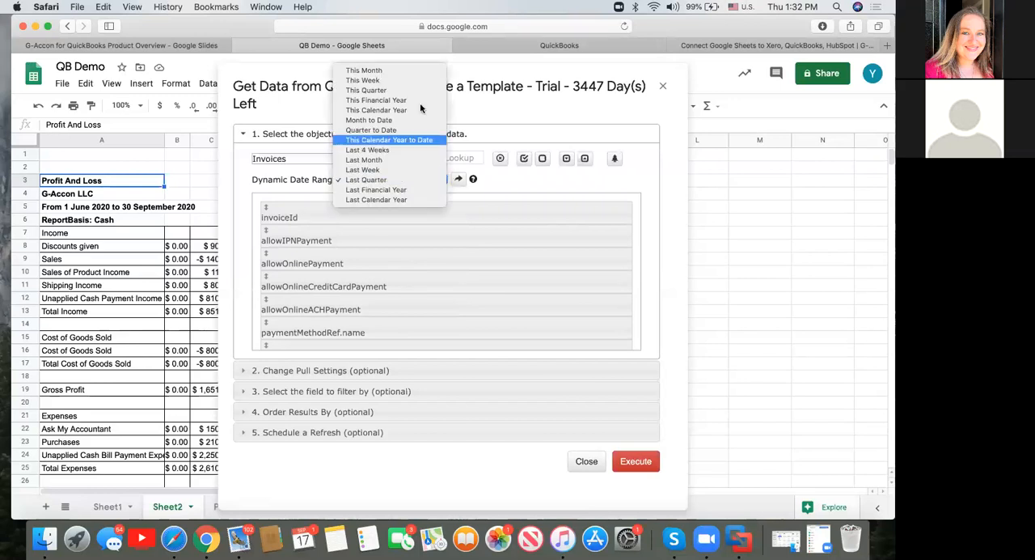
{"action": "left_click", "coordinate": [412, 71]}
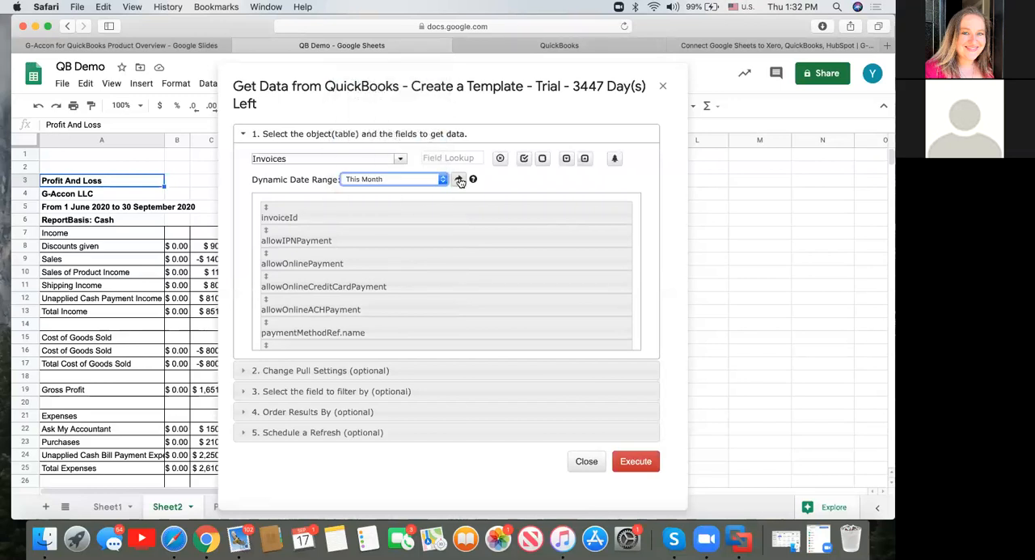
{"action": "left_click", "coordinate": [458, 179]}
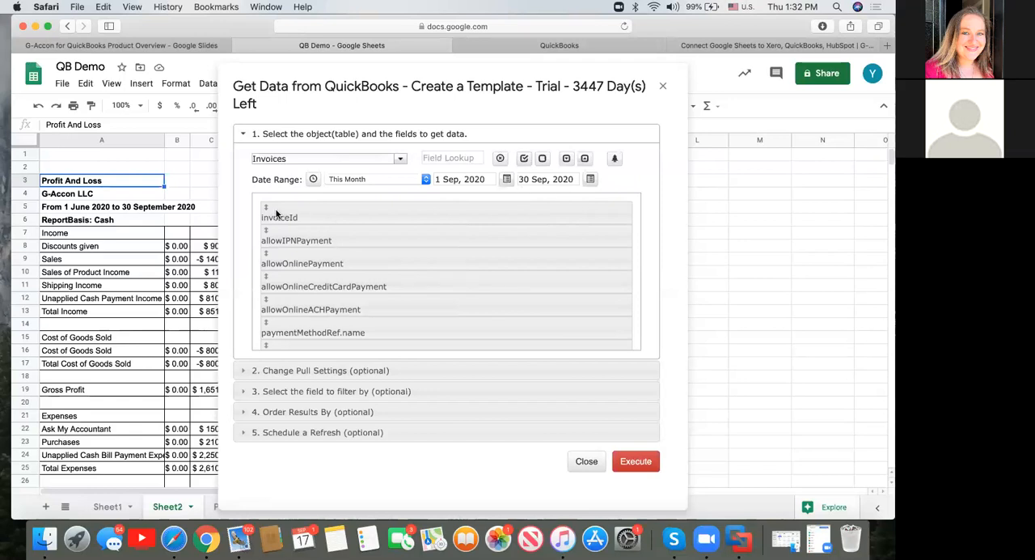
Review the pull settings and add a template filter for Due Date before 30 Sep, 2020.
{"action": "left_click", "coordinate": [328, 370]}
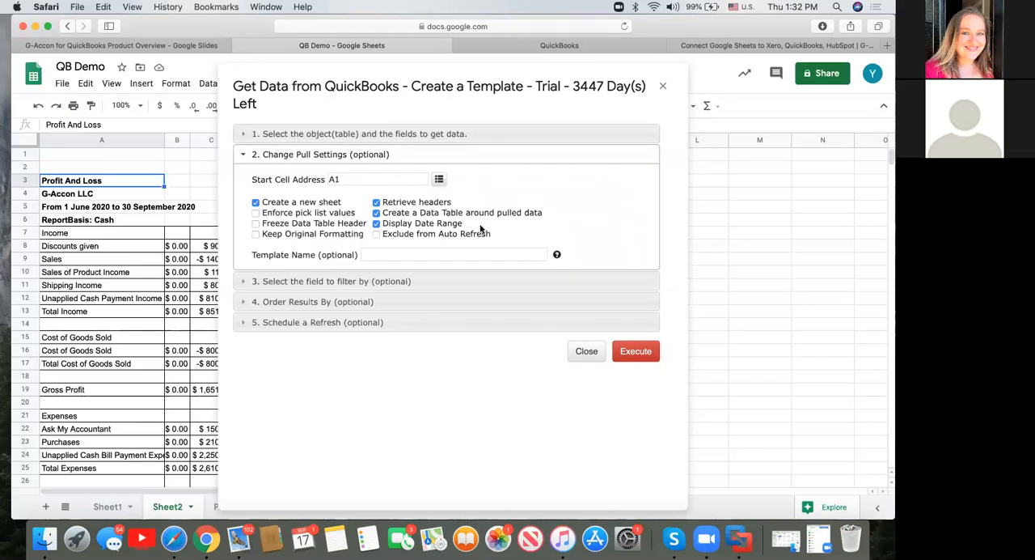
{"action": "left_click", "coordinate": [414, 255]}
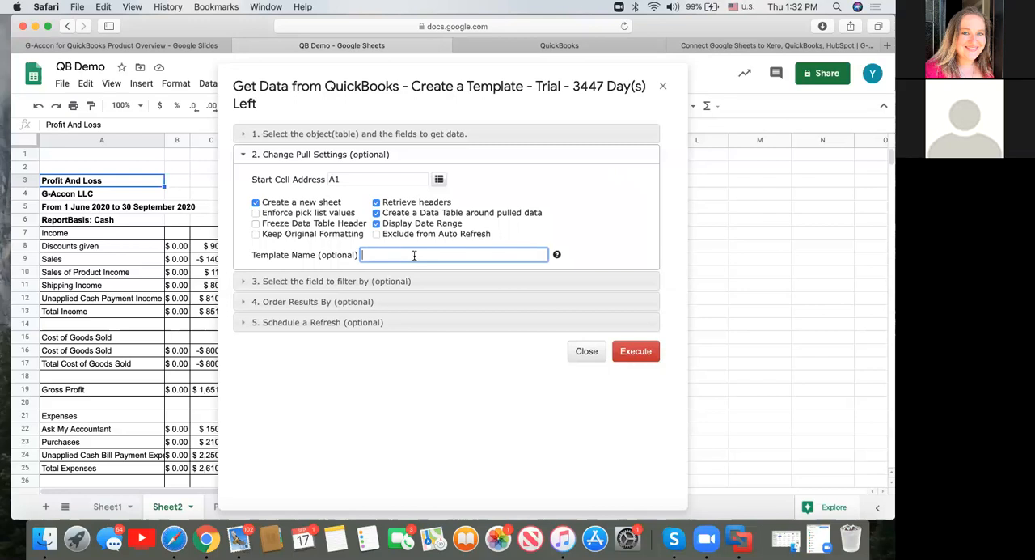
{"action": "left_click", "coordinate": [353, 282]}
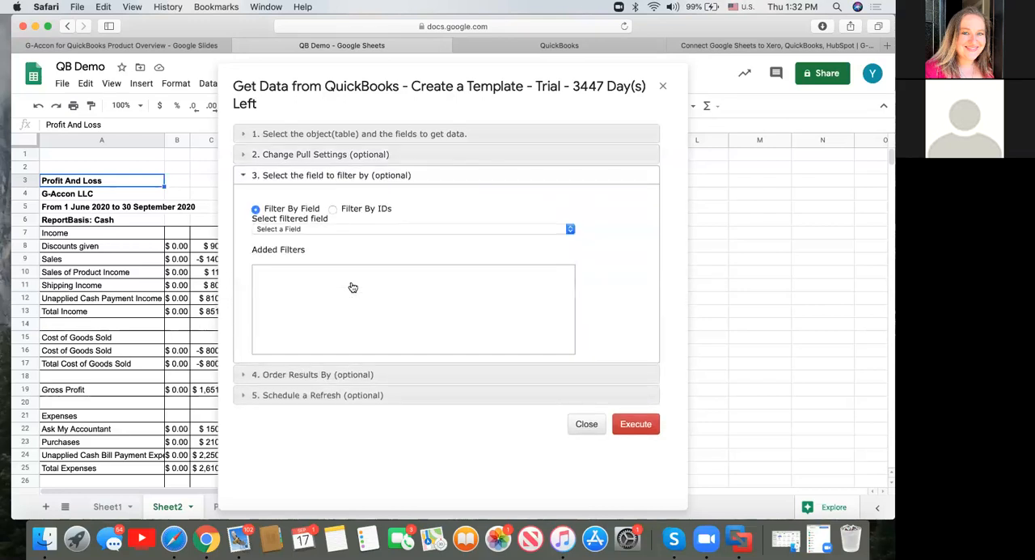
{"action": "left_click", "coordinate": [445, 230]}
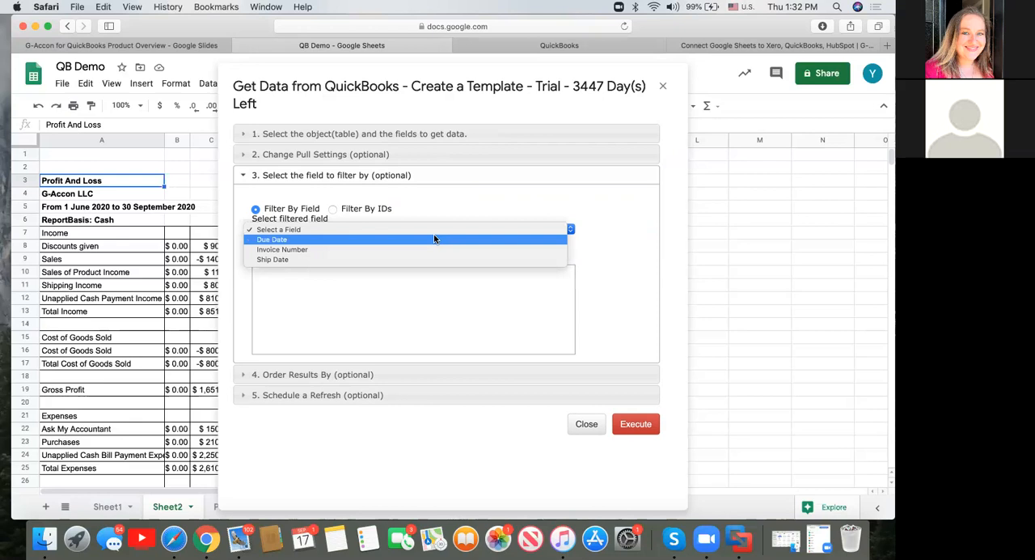
{"action": "left_click", "coordinate": [431, 239]}
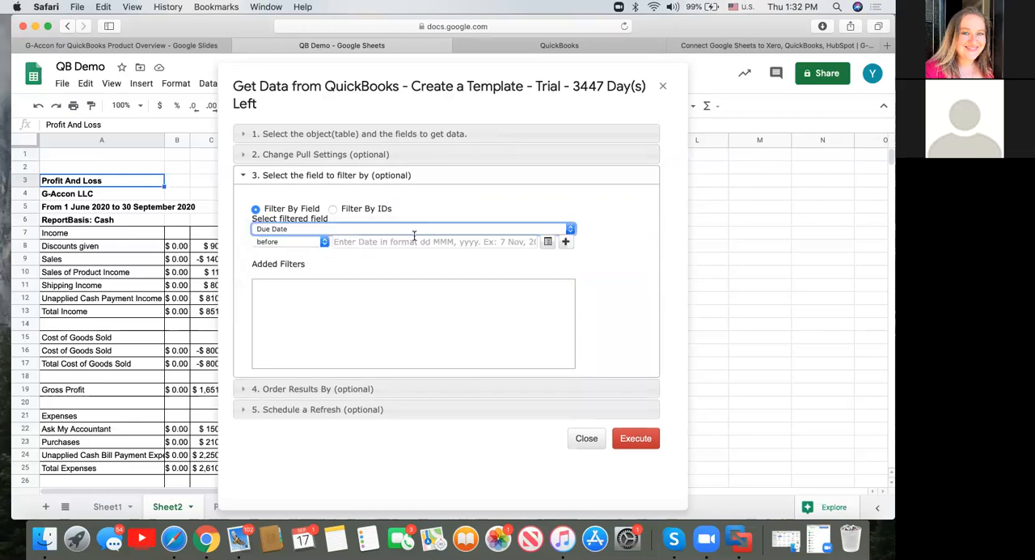
{"action": "left_click", "coordinate": [363, 241]}
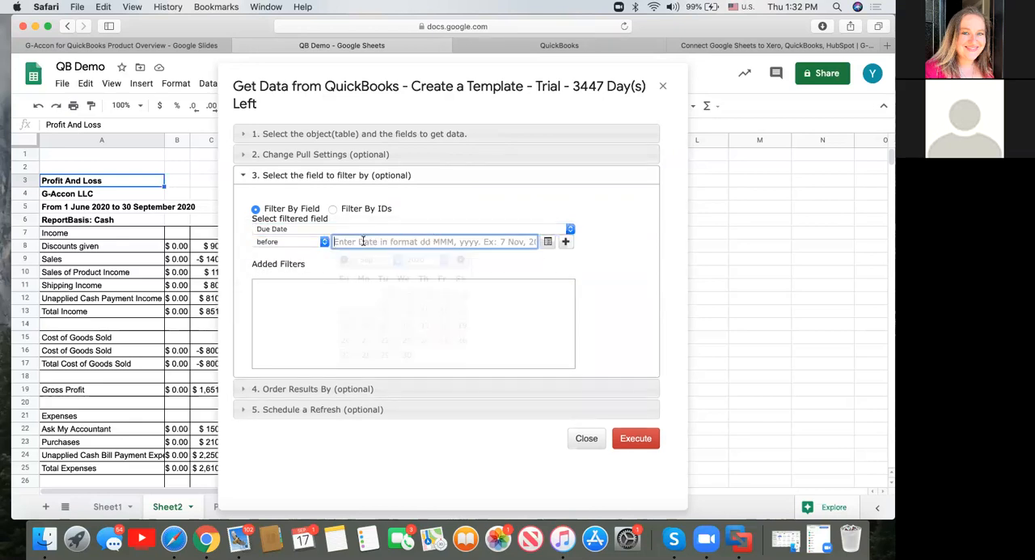
{"action": "left_click", "coordinate": [408, 353]}
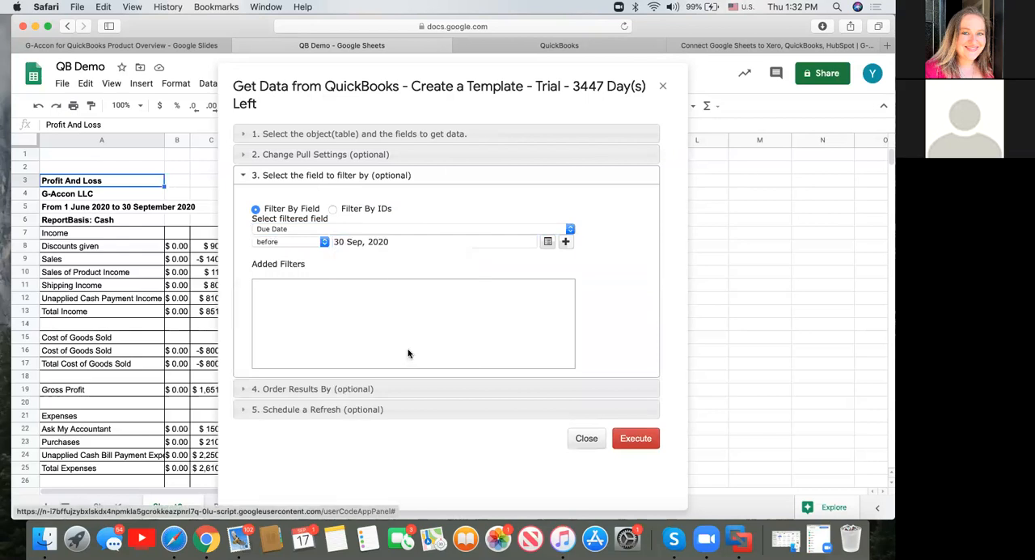
{"action": "left_click", "coordinate": [566, 241]}
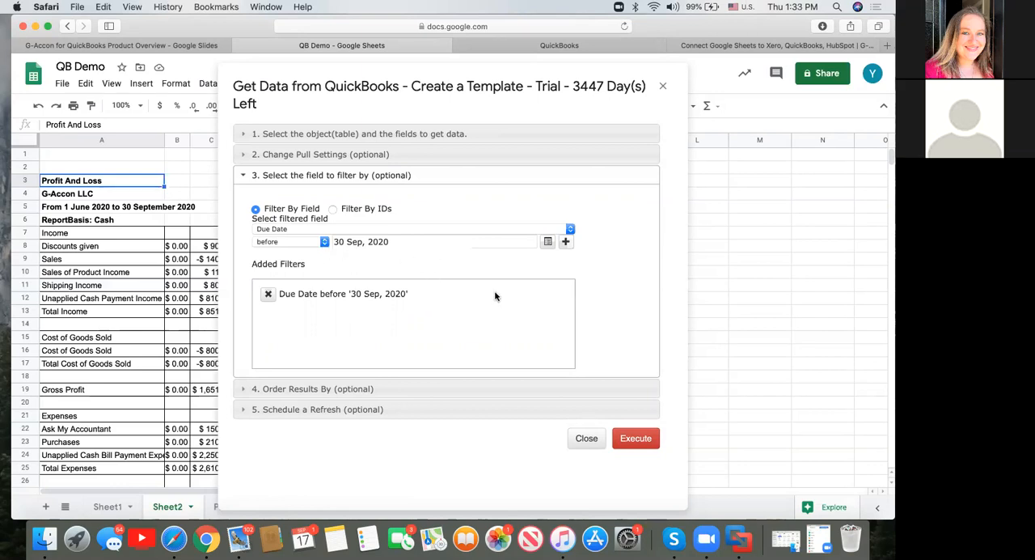
{"action": "left_click", "coordinate": [570, 231]}
{"action": "left_click", "coordinate": [501, 230]}
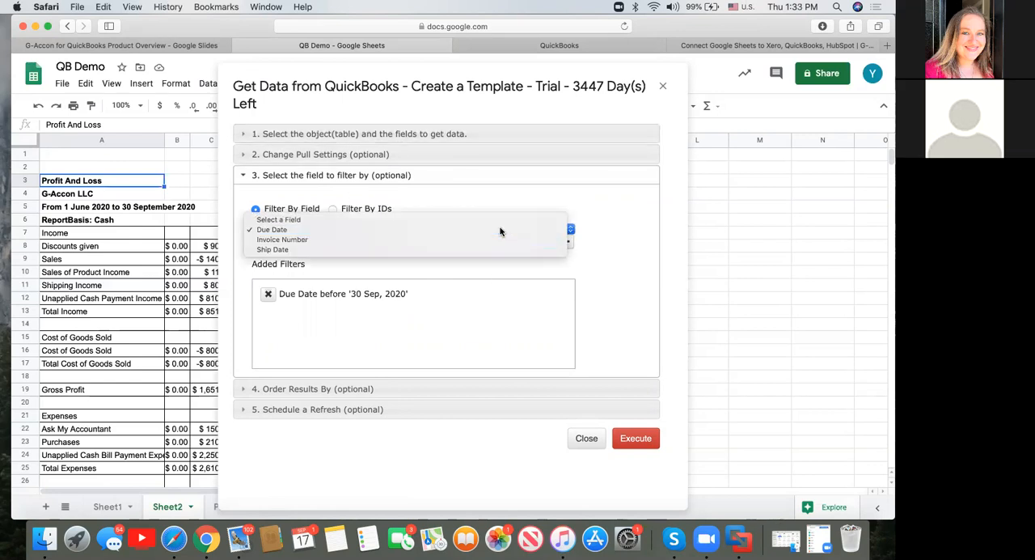
Check the available sort fields, execute the Invoices template into a new sheet, and narrow its Invoice Id column.
{"action": "left_click", "coordinate": [317, 389]}
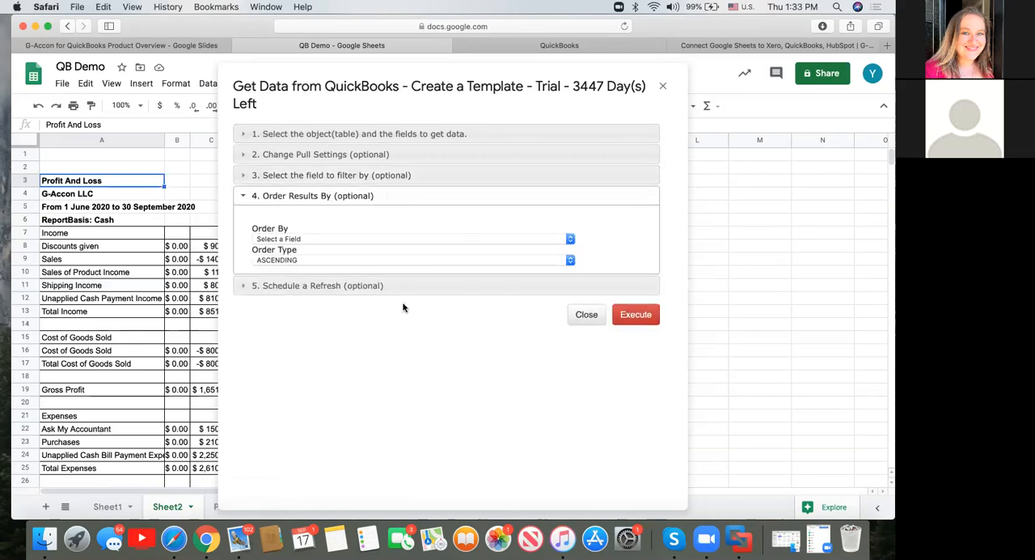
{"action": "left_click", "coordinate": [570, 239]}
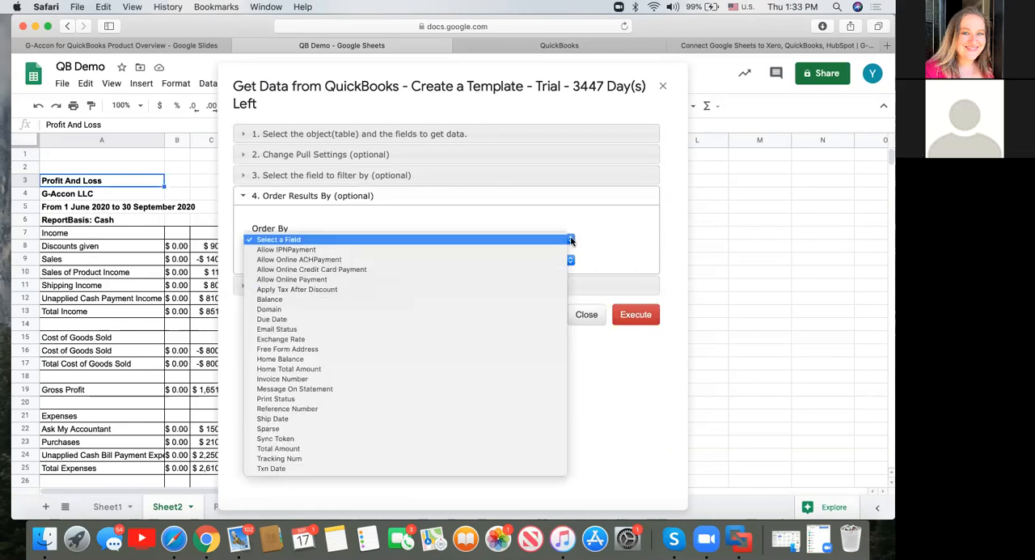
{"action": "left_click", "coordinate": [448, 223]}
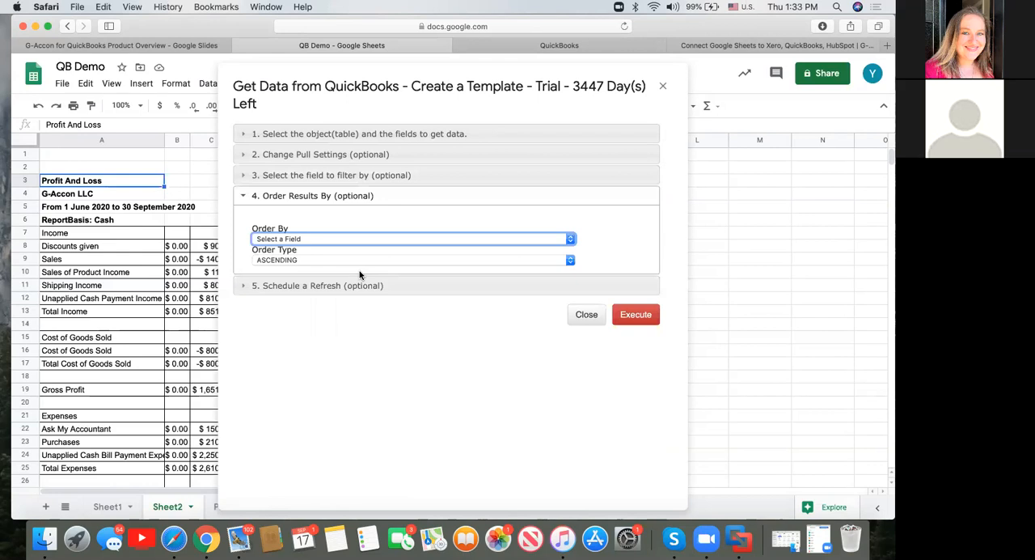
{"action": "left_click", "coordinate": [647, 318]}
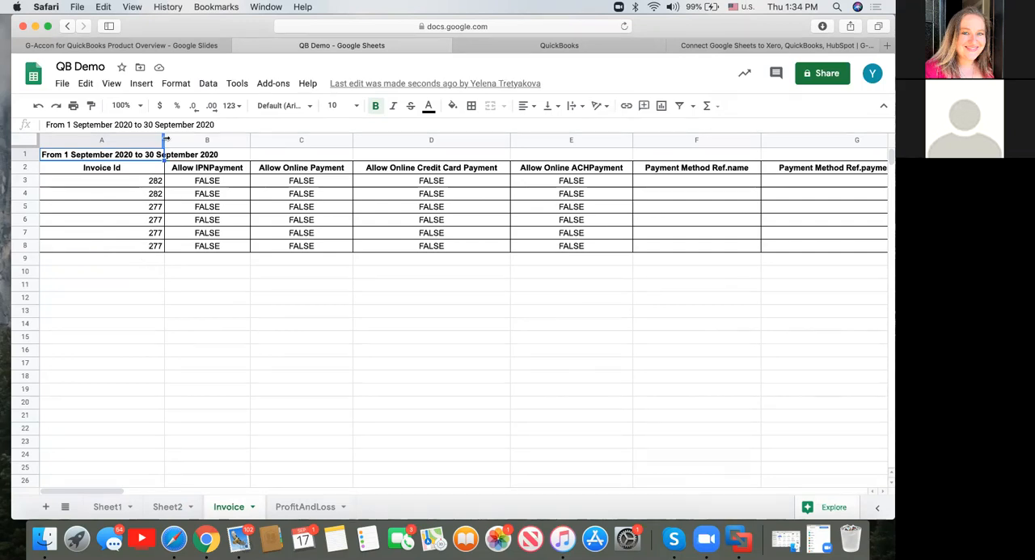
{"action": "left_click_drag", "start_coordinate": [163, 140], "coordinate": [127, 140]}
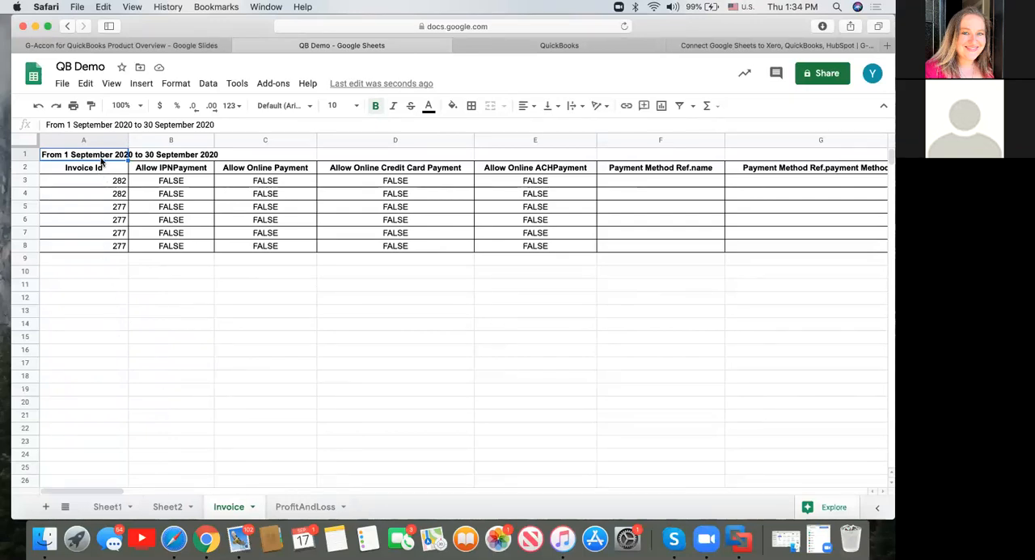
Select the empty Invoice Id cells A11:A14 on Sheet1 and start the G-Accon for QuickBooks accounting data upload.
{"action": "left_click", "coordinate": [178, 508]}
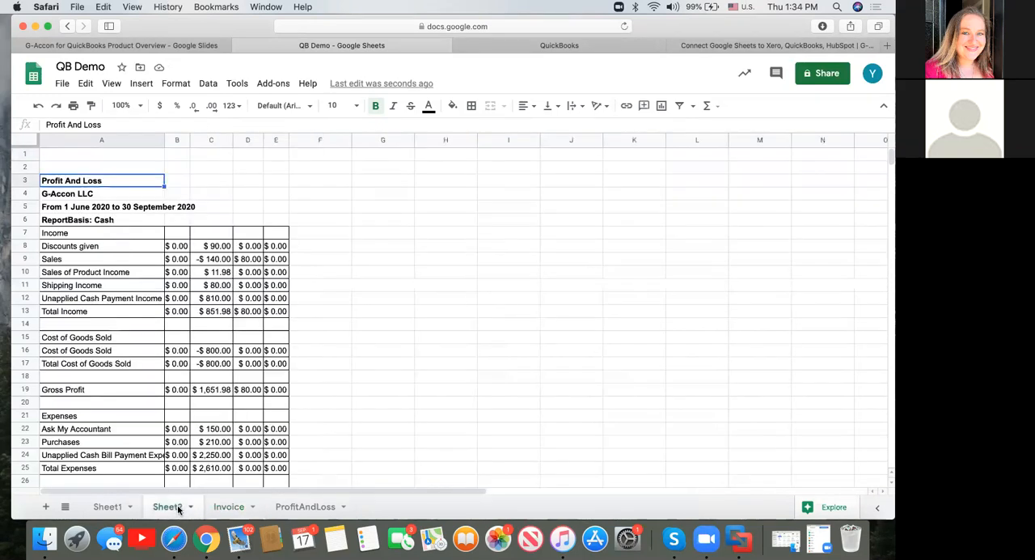
{"action": "left_click", "coordinate": [109, 507]}
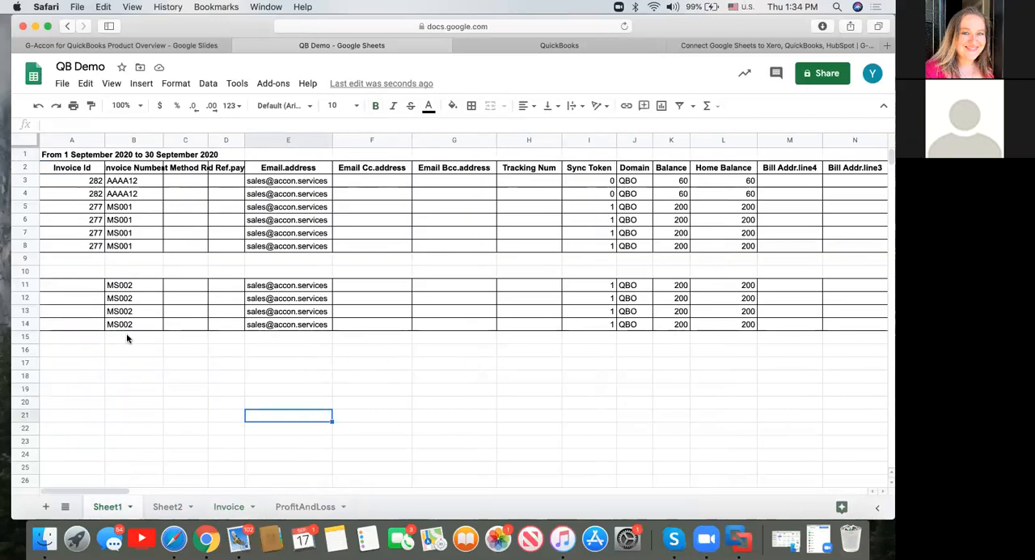
{"action": "left_click", "coordinate": [88, 287]}
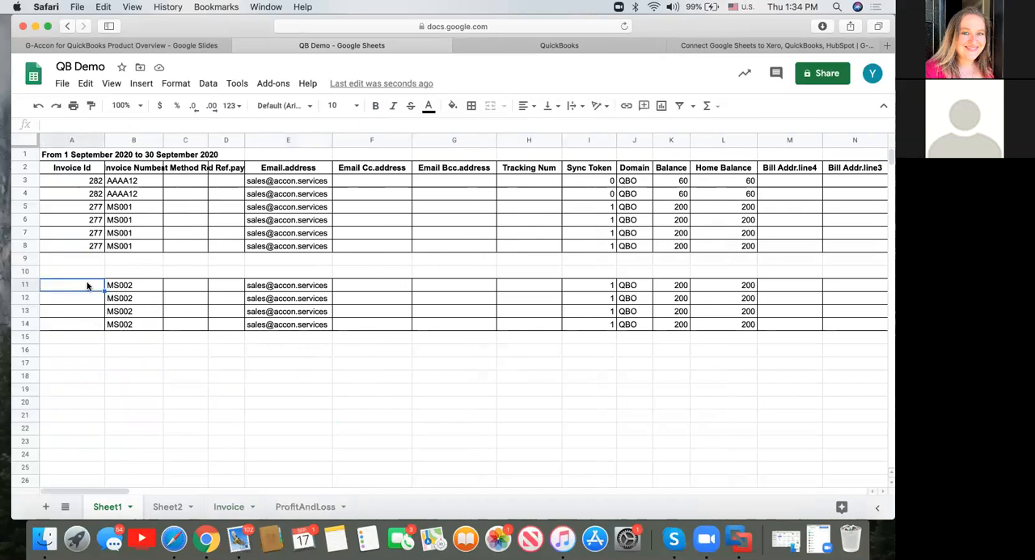
{"action": "left_click", "coordinate": [93, 327], "text": "shift"}
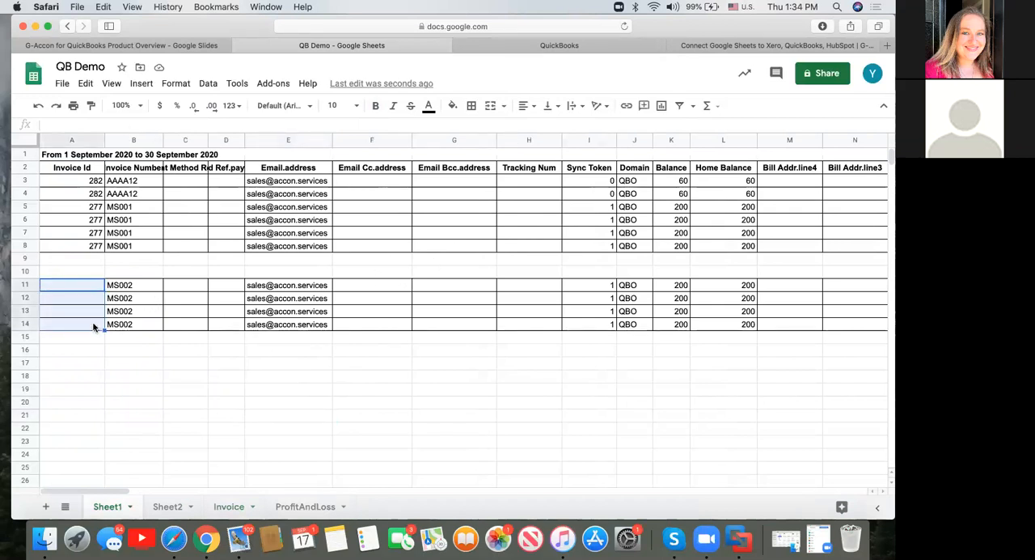
{"action": "left_click", "coordinate": [272, 84]}
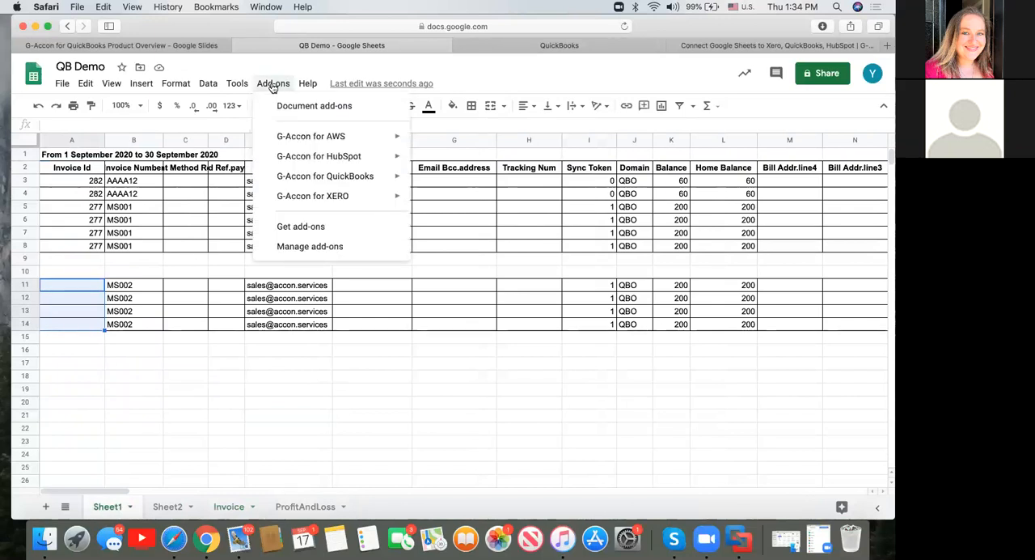
{"action": "mouse_move", "coordinate": [329, 179]}
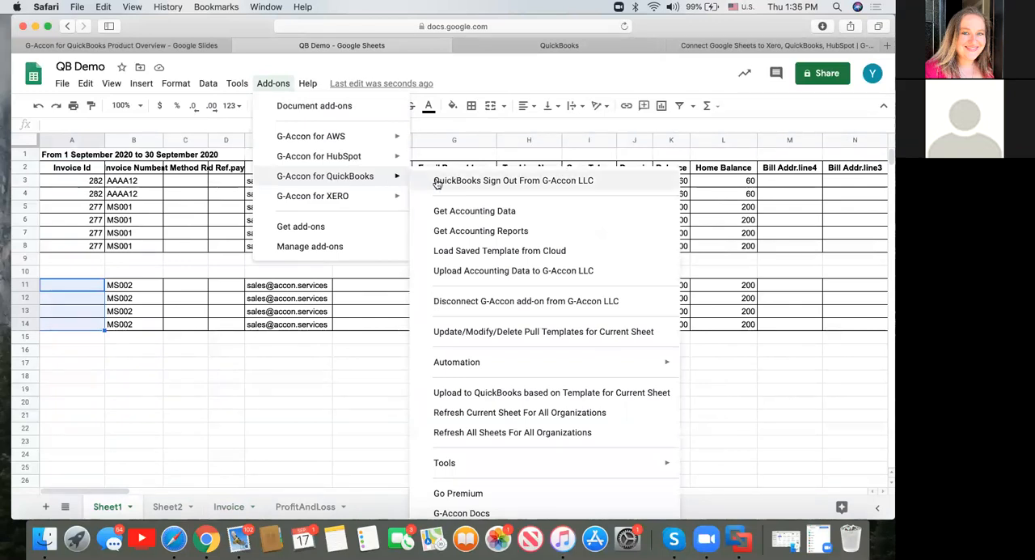
{"action": "left_click", "coordinate": [495, 273]}
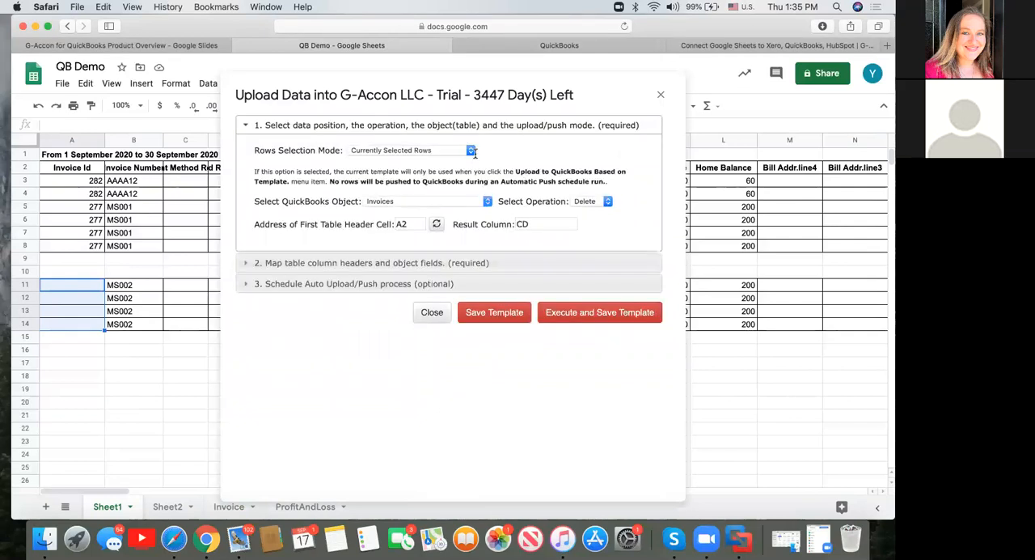
Configure the upload for Currently Selected Rows, with Invoices as the QuickBooks object and Insert as the operation.
{"action": "left_click", "coordinate": [471, 151]}
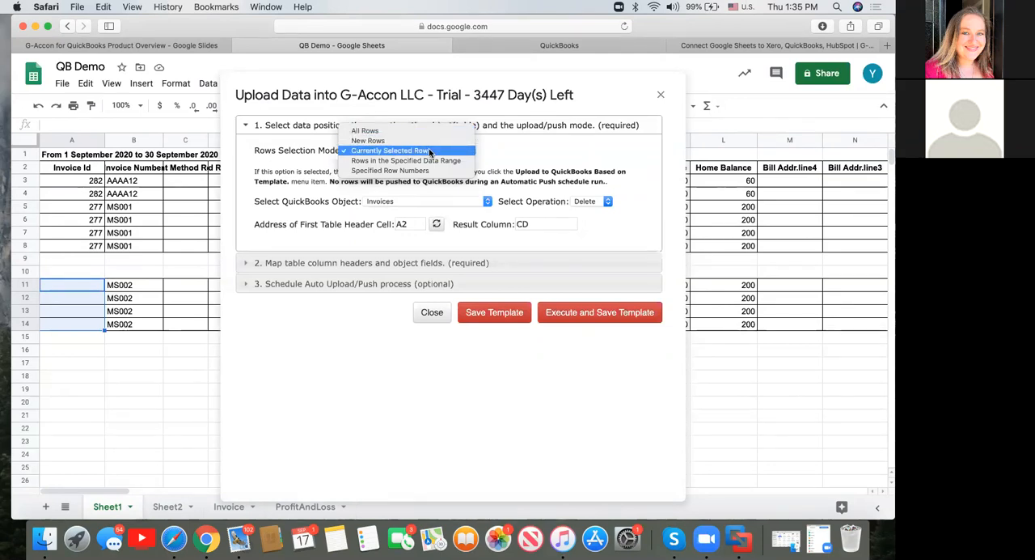
{"action": "left_click", "coordinate": [429, 152]}
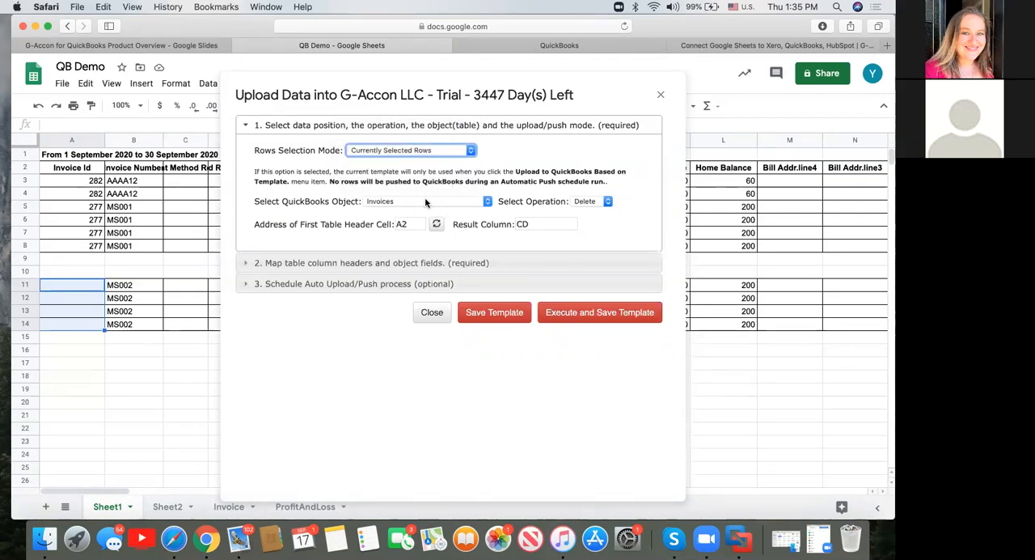
{"action": "left_click", "coordinate": [487, 203]}
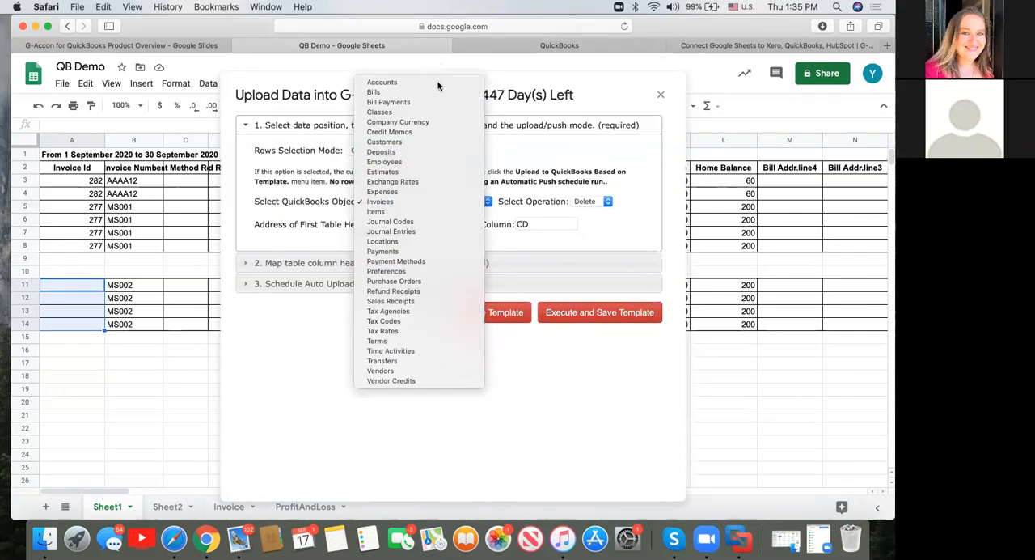
{"action": "left_click", "coordinate": [463, 203]}
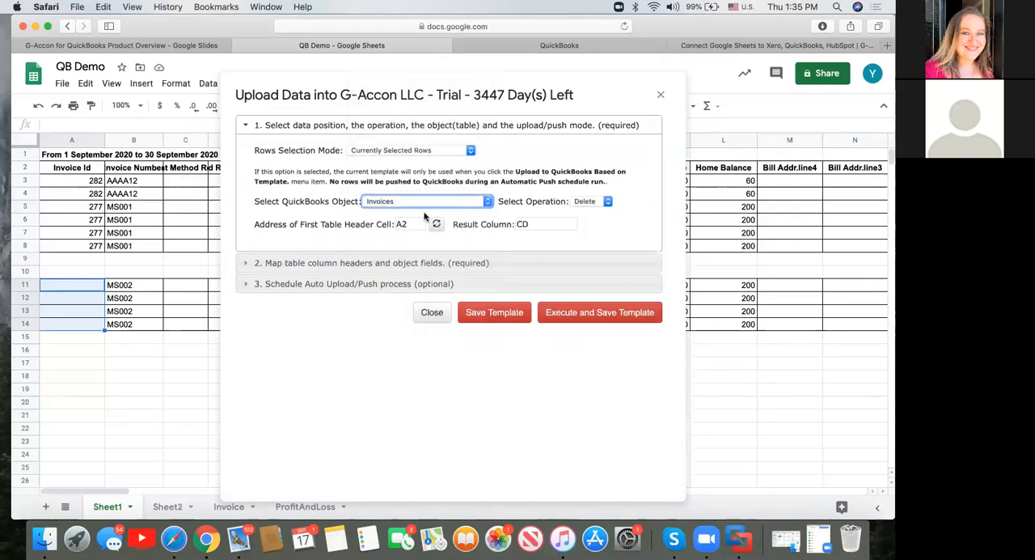
{"action": "left_click", "coordinate": [608, 201]}
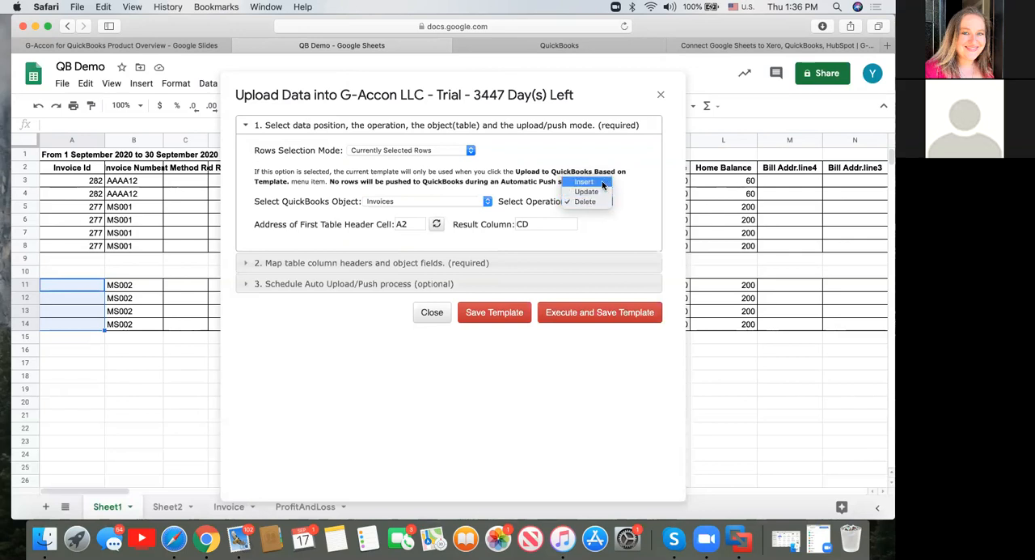
{"action": "left_click", "coordinate": [601, 181]}
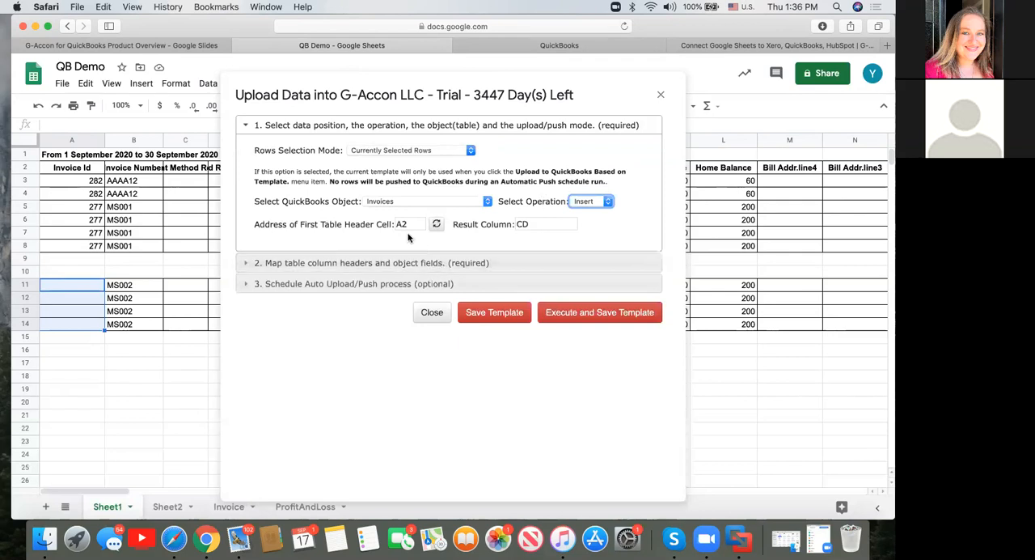
Set the first table header cell address to A2 from the Invoice Id header, and check the header row and result column.
{"action": "left_click", "coordinate": [414, 223]}
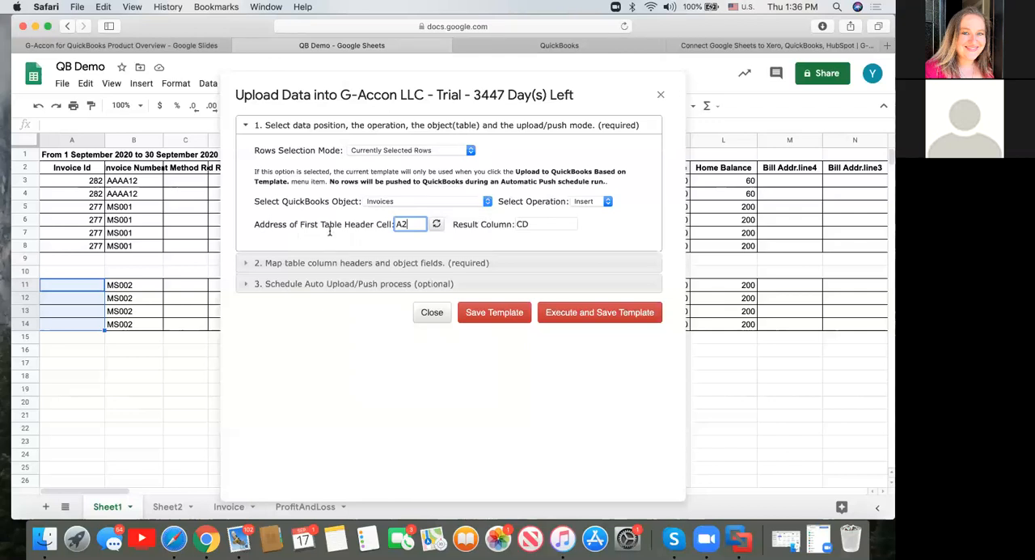
{"action": "left_click", "coordinate": [76, 170]}
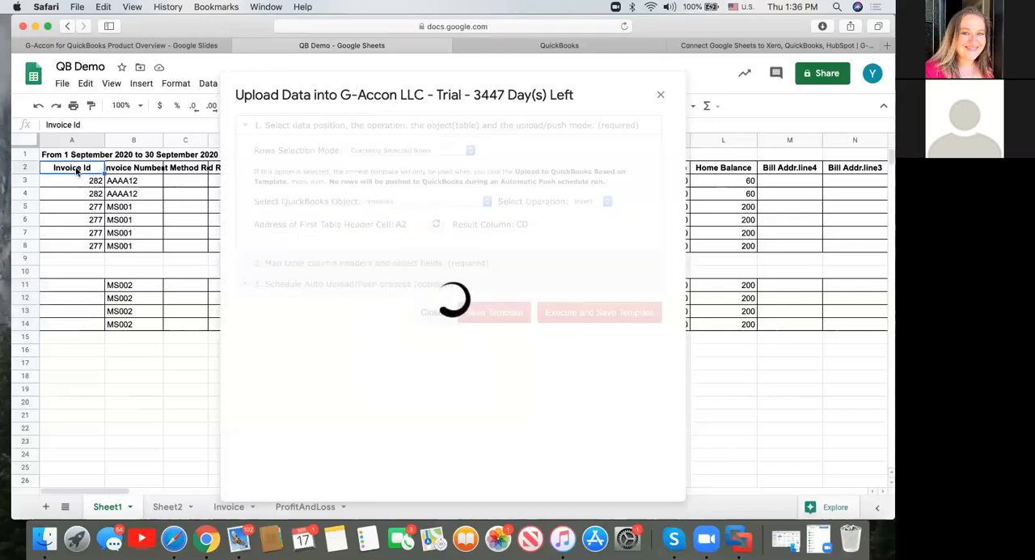
{"action": "left_click", "coordinate": [437, 226]}
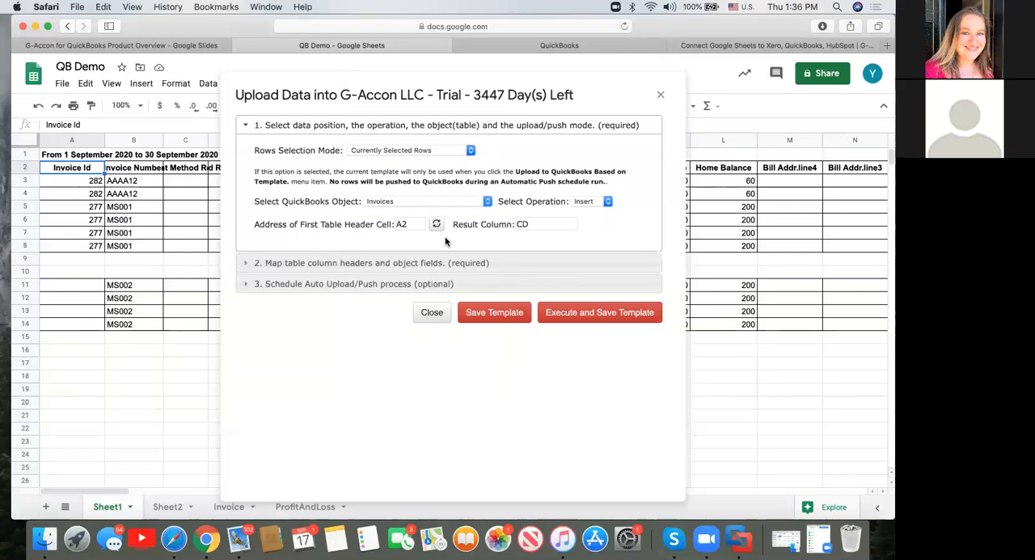
{"action": "left_click", "coordinate": [22, 167]}
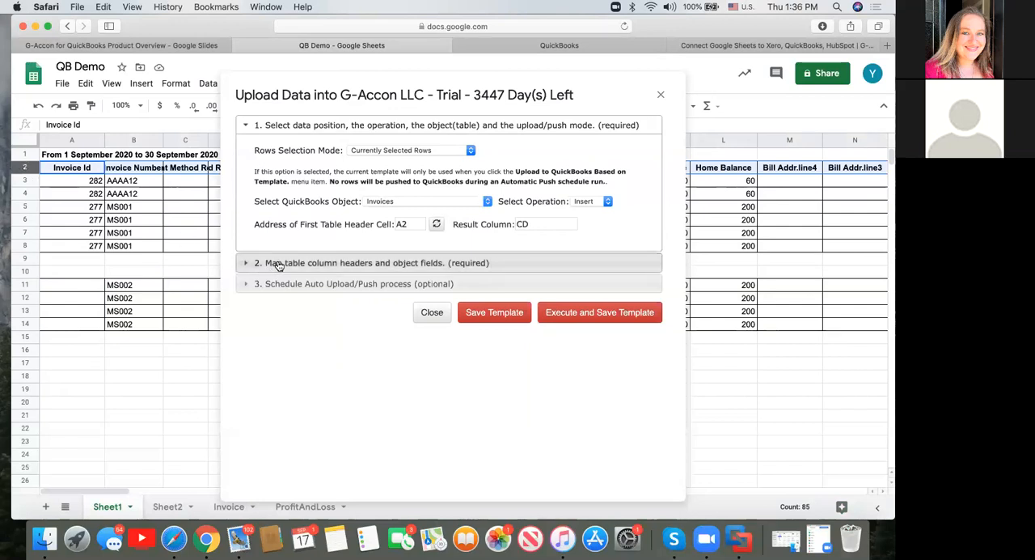
{"action": "left_click", "coordinate": [542, 224]}
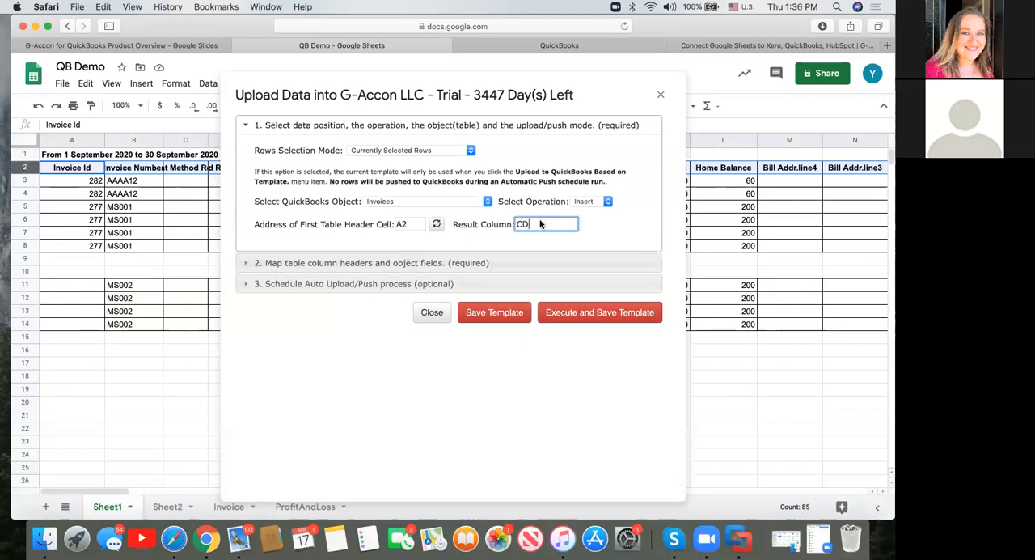
Examine how the spreadsheet columns are mapped to the QuickBooks invoice fields.
{"action": "left_click", "coordinate": [392, 267]}
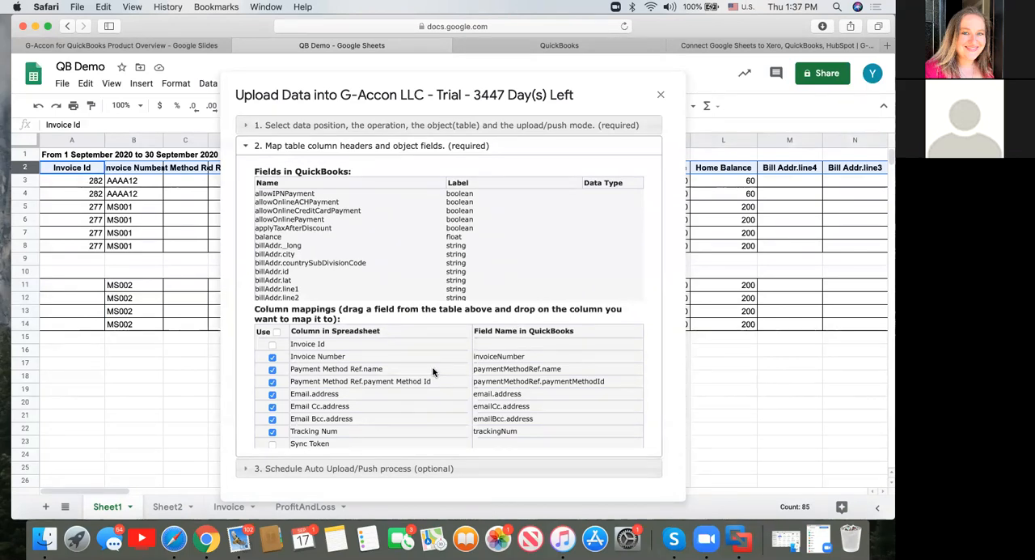
{"action": "scroll", "coordinate": [431, 403], "scroll_direction": "down", "scroll_amount": 2}
{"action": "scroll", "coordinate": [431, 407], "scroll_direction": "down", "scroll_amount": 8}
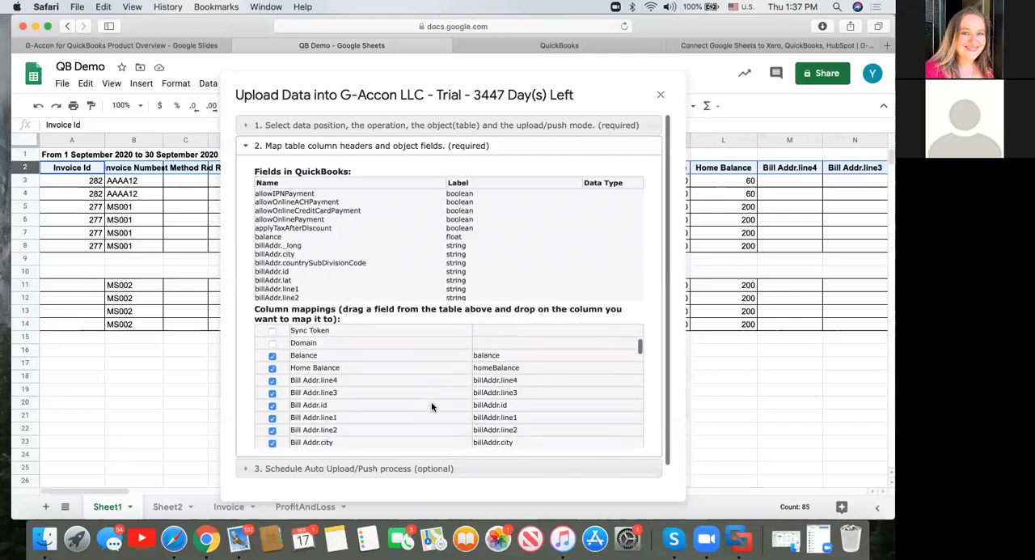
{"action": "scroll", "coordinate": [431, 406], "scroll_direction": "up", "scroll_amount": 12}
{"action": "scroll", "coordinate": [431, 407], "scroll_direction": "down", "scroll_amount": 1}
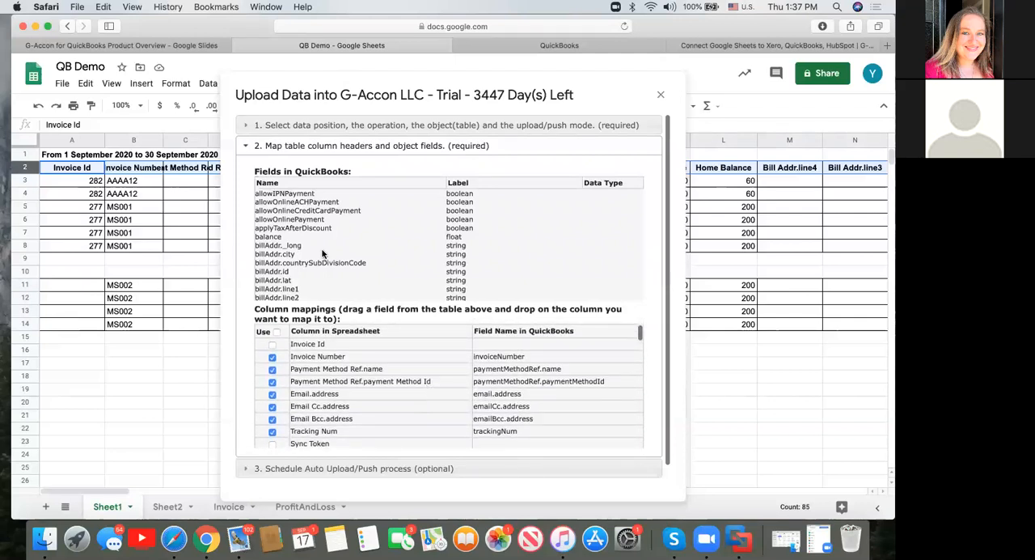
Try to execute the invoice upload and save its template with the current row selection.
{"action": "left_click_drag", "start_coordinate": [269, 210], "coordinate": [326, 210]}
{"action": "left_click", "coordinate": [248, 126]}
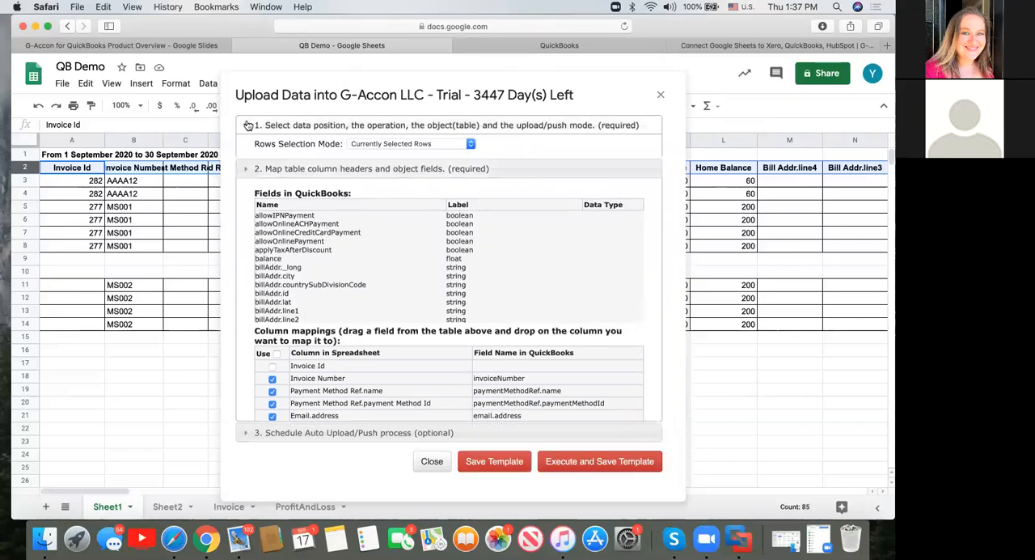
{"action": "left_click", "coordinate": [599, 312]}
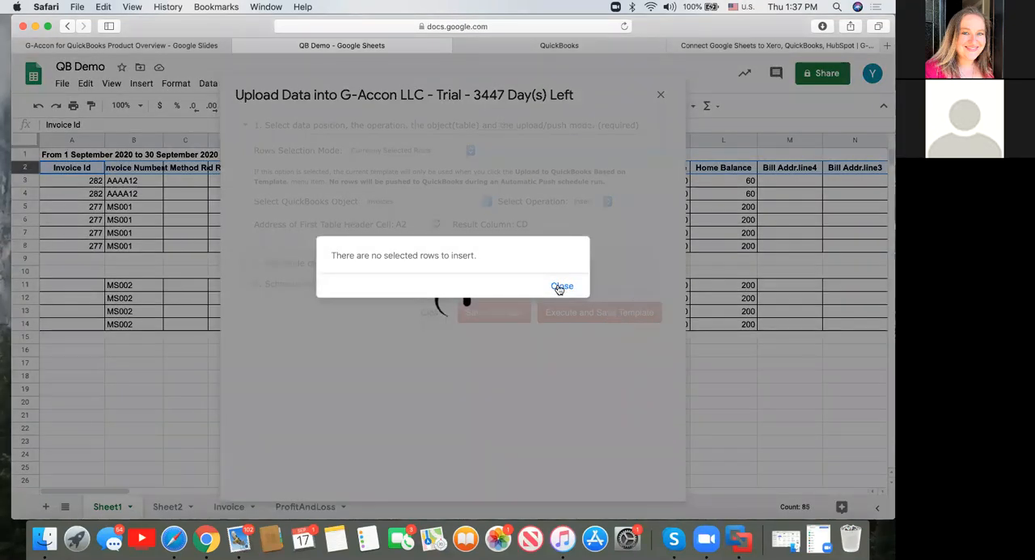
{"action": "left_click", "coordinate": [561, 286]}
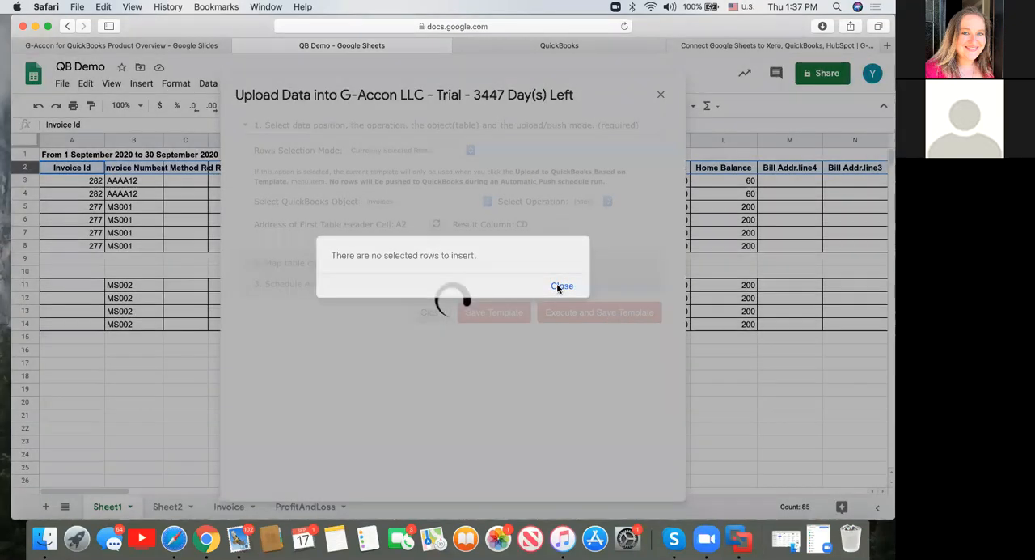
Select the blank Invoice Id cells A11:A14, and execute and save the invoice upload template.
{"action": "left_click", "coordinate": [93, 287]}
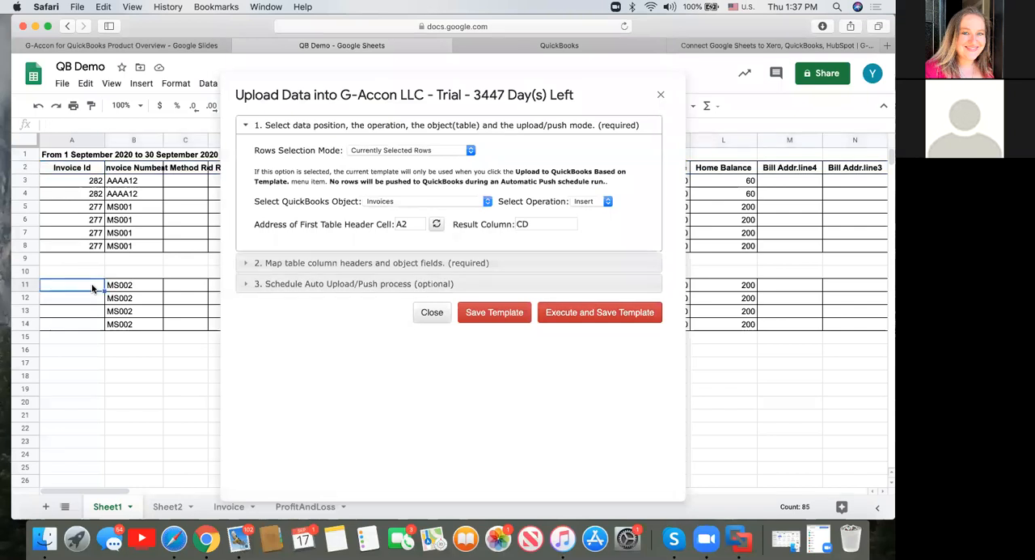
{"action": "left_click", "coordinate": [93, 327], "text": "shift"}
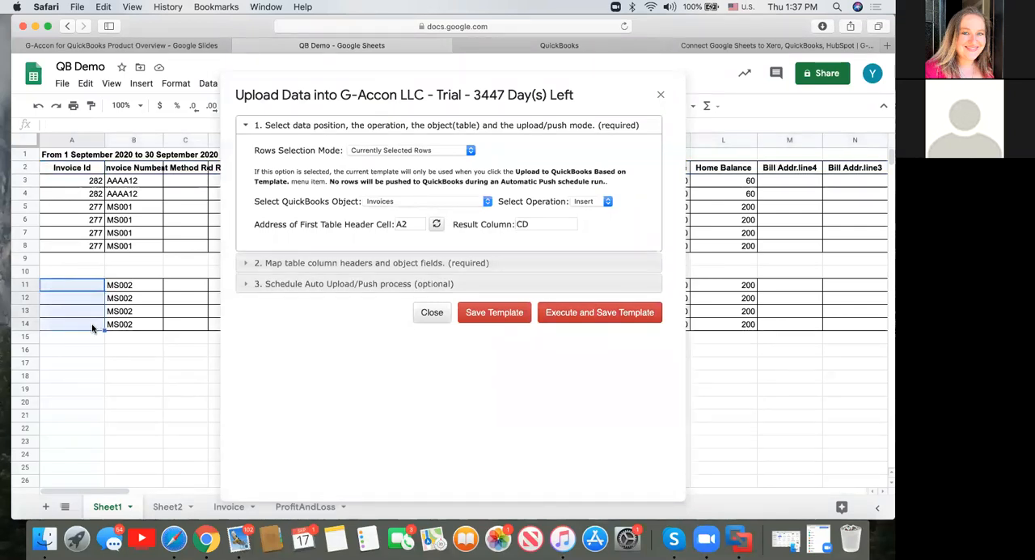
{"action": "left_click", "coordinate": [596, 314]}
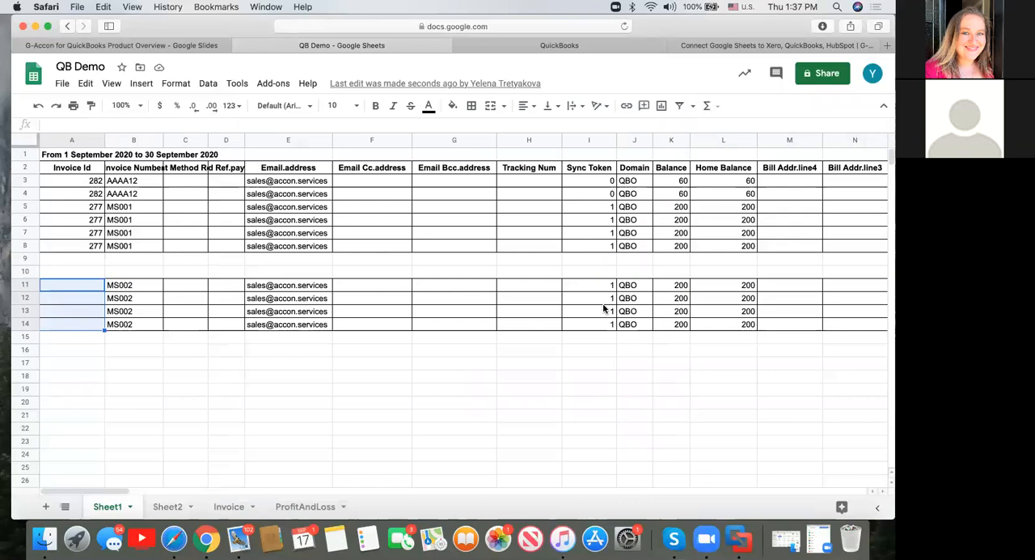
Examine the Id, Success and Created upload results for rows 11 to 14, and compare them with the invoice number.
{"action": "scroll", "coordinate": [602, 311], "scroll_direction": "right", "scroll_amount": 5}
{"action": "scroll", "coordinate": [603, 308], "scroll_direction": "right", "scroll_amount": 15}
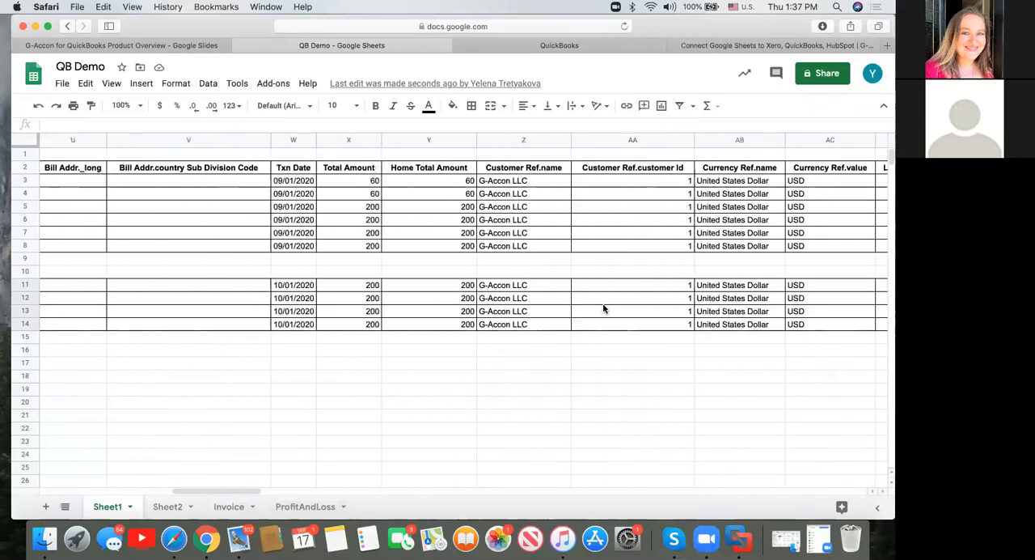
{"action": "scroll", "coordinate": [603, 308], "scroll_direction": "right", "scroll_amount": 20}
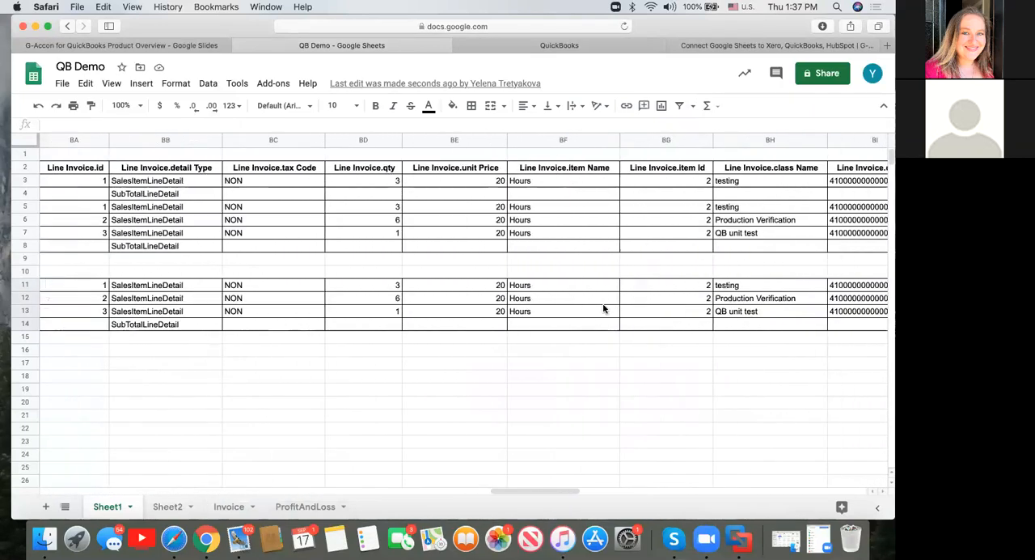
{"action": "scroll", "coordinate": [602, 308], "scroll_direction": "right", "scroll_amount": 4}
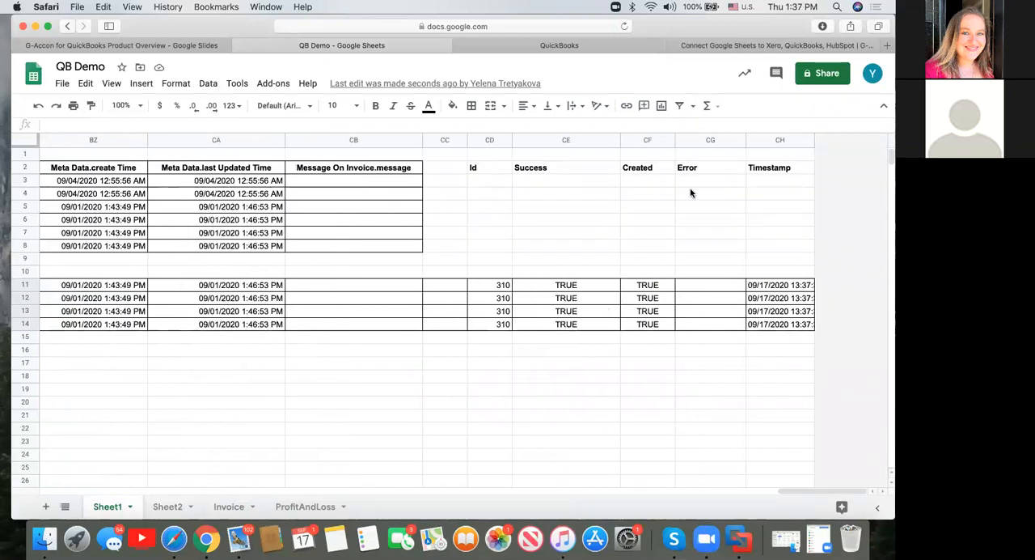
{"action": "left_click", "coordinate": [503, 166]}
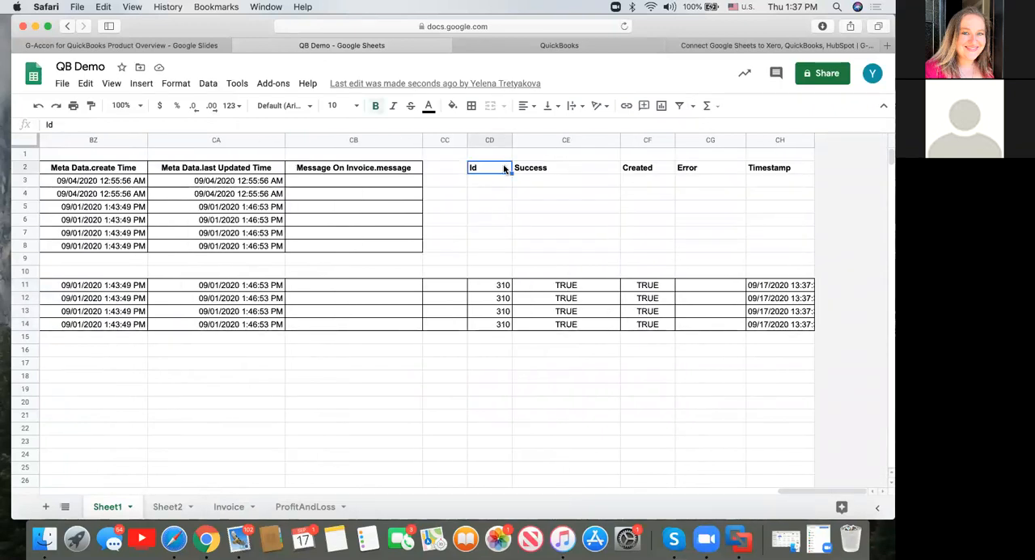
{"action": "left_click", "coordinate": [499, 287]}
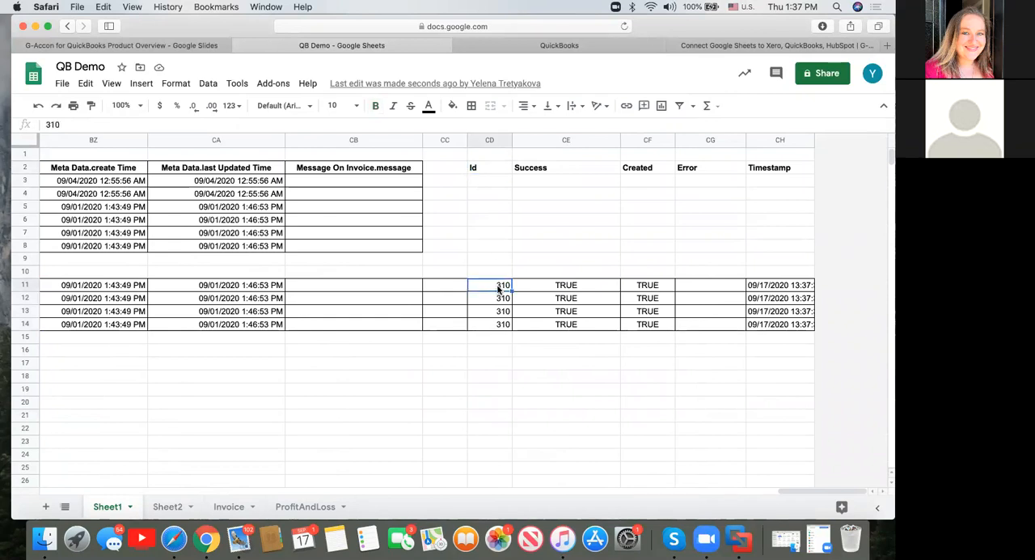
{"action": "left_click", "coordinate": [596, 287]}
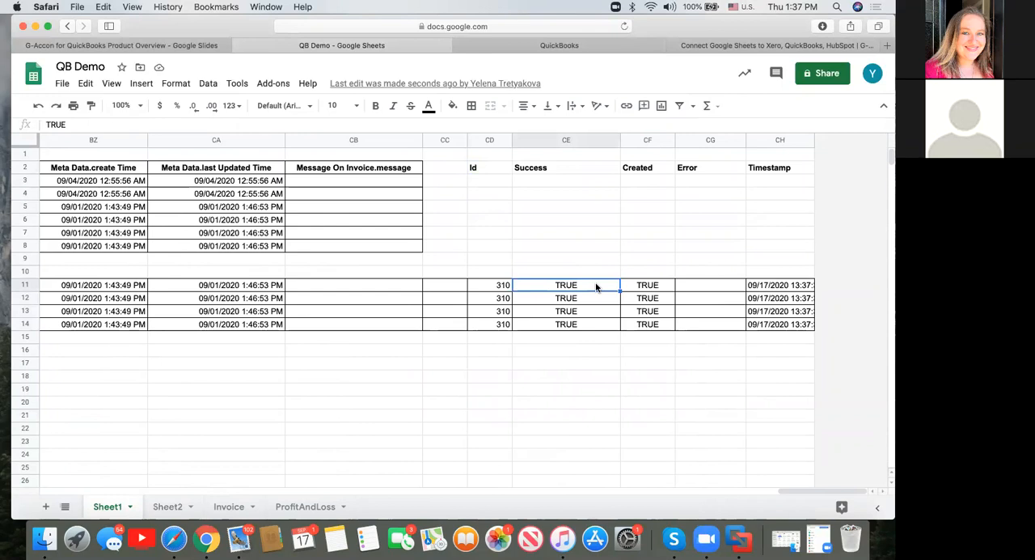
{"action": "left_click", "coordinate": [650, 288]}
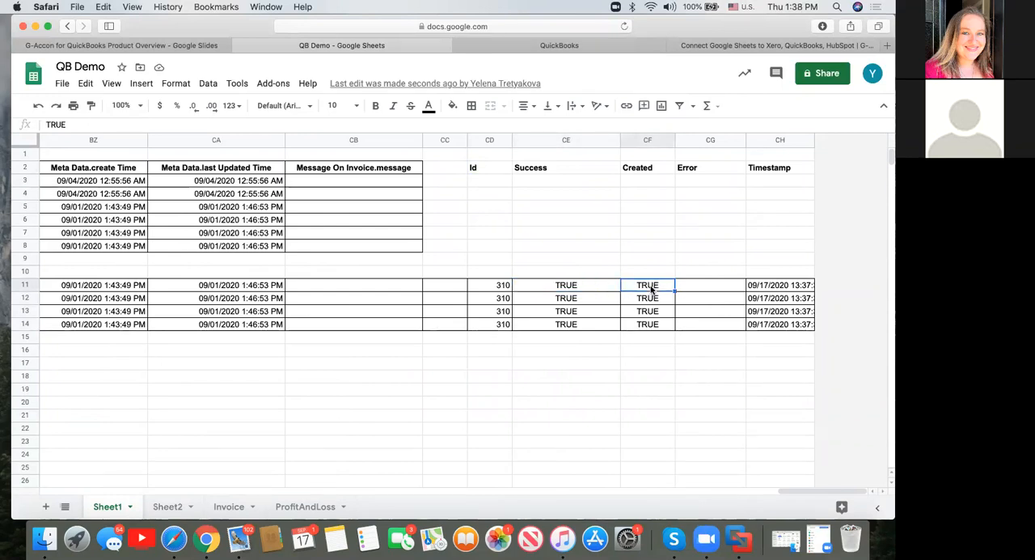
{"action": "left_click", "coordinate": [507, 287]}
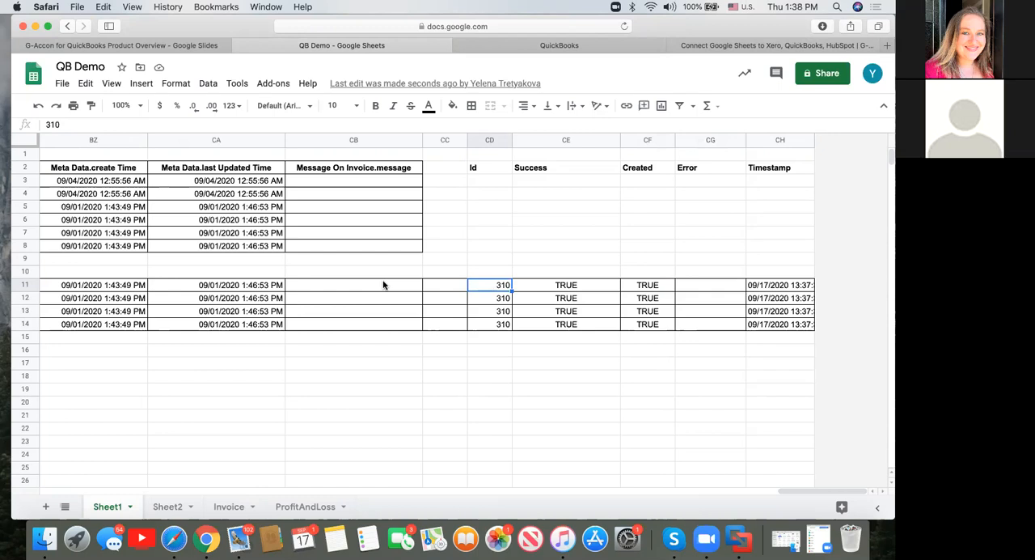
{"action": "scroll", "coordinate": [384, 285], "scroll_direction": "left", "scroll_amount": 20}
{"action": "left_click", "coordinate": [135, 287]}
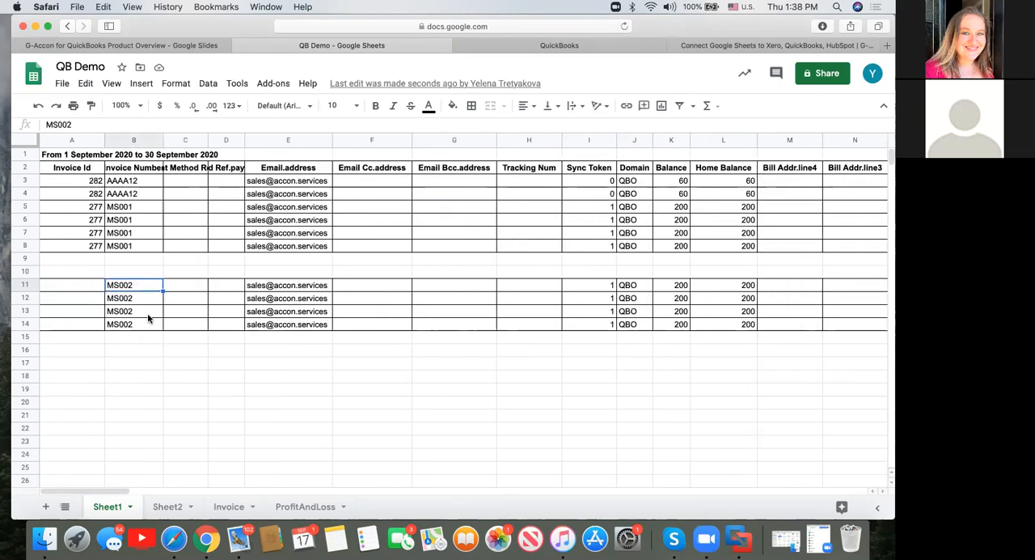
Switch to QuickBooks, open invoice MS002 from the recent transactions, and review its header details and line items.
{"action": "left_click", "coordinate": [605, 46]}
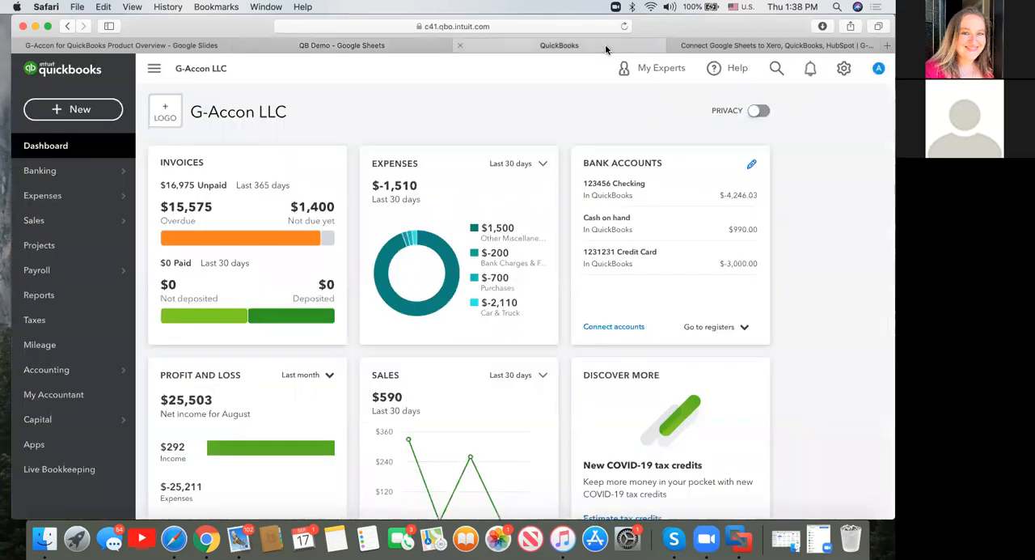
{"action": "left_click", "coordinate": [776, 69]}
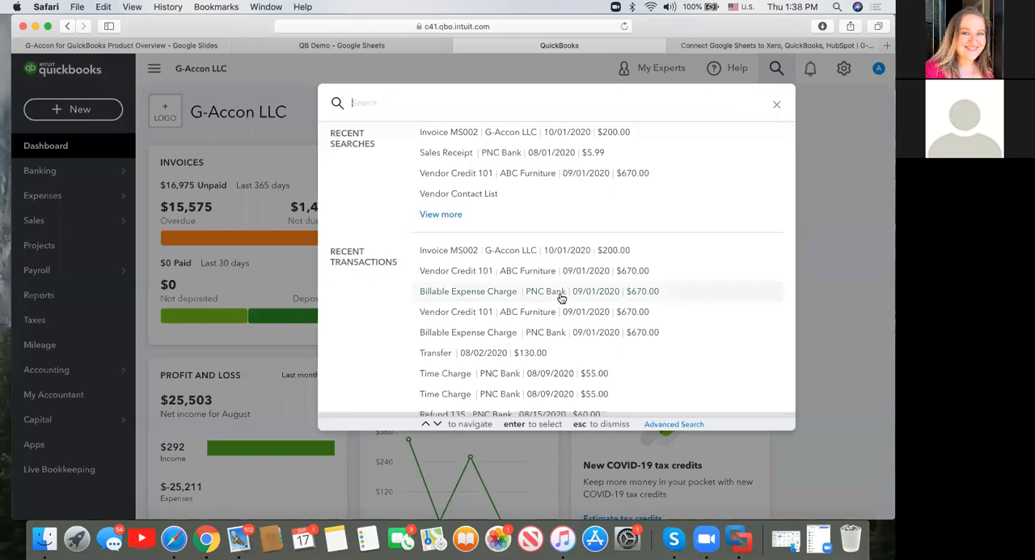
{"action": "left_click", "coordinate": [466, 254]}
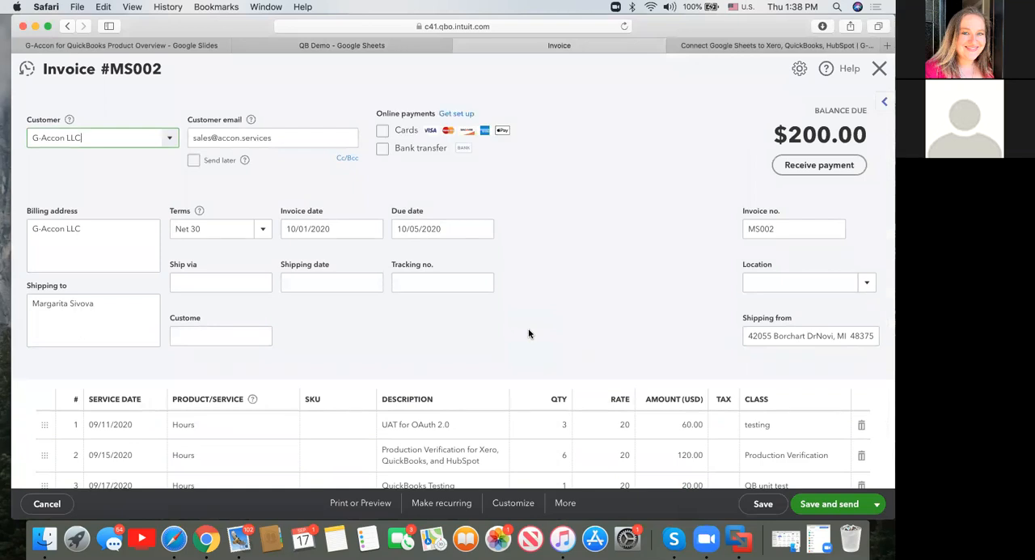
{"action": "scroll", "coordinate": [529, 333], "scroll_direction": "down", "scroll_amount": 2}
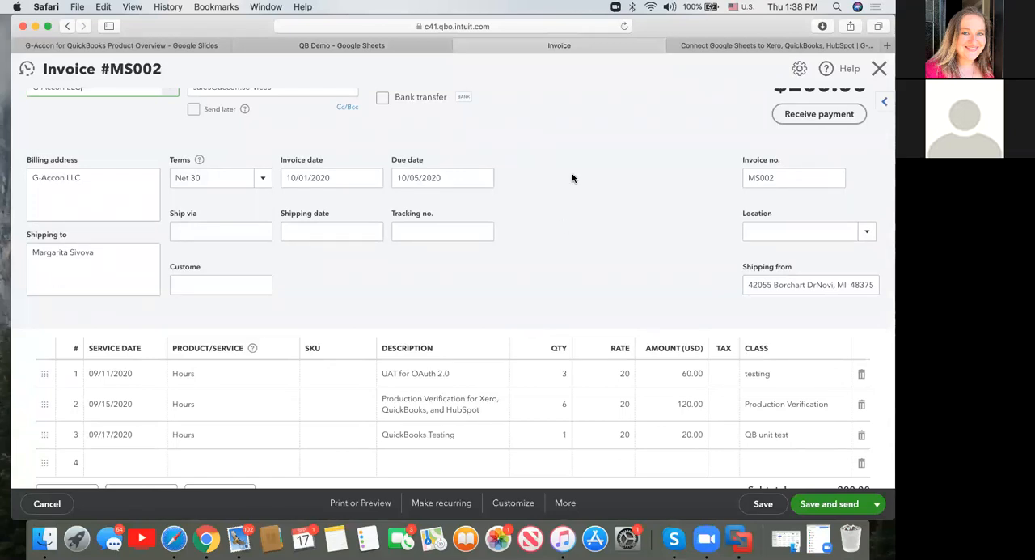
{"action": "scroll", "coordinate": [572, 178], "scroll_direction": "up", "scroll_amount": 2}
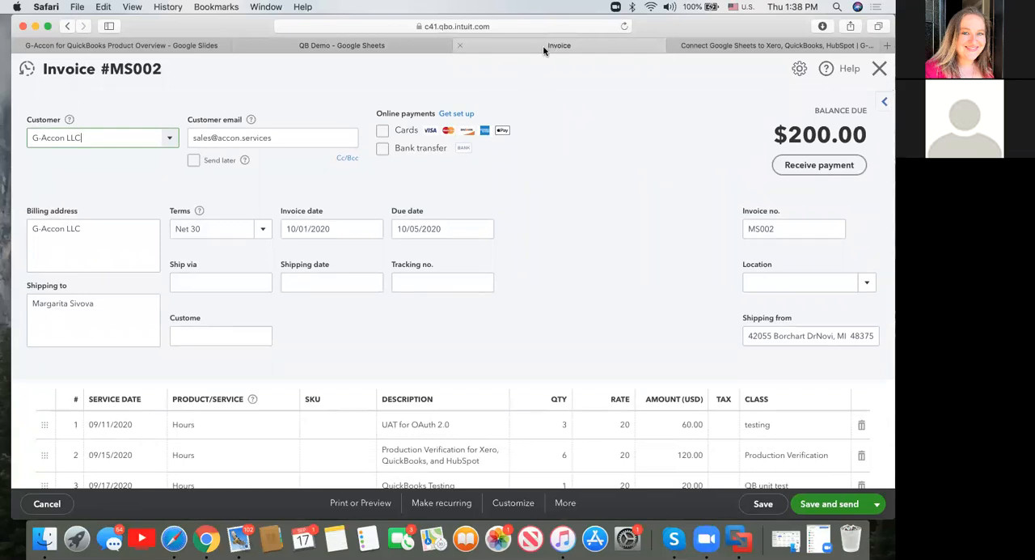
{"action": "scroll", "coordinate": [623, 318], "scroll_direction": "down", "scroll_amount": 4}
{"action": "scroll", "coordinate": [623, 317], "scroll_direction": "up", "scroll_amount": 4}
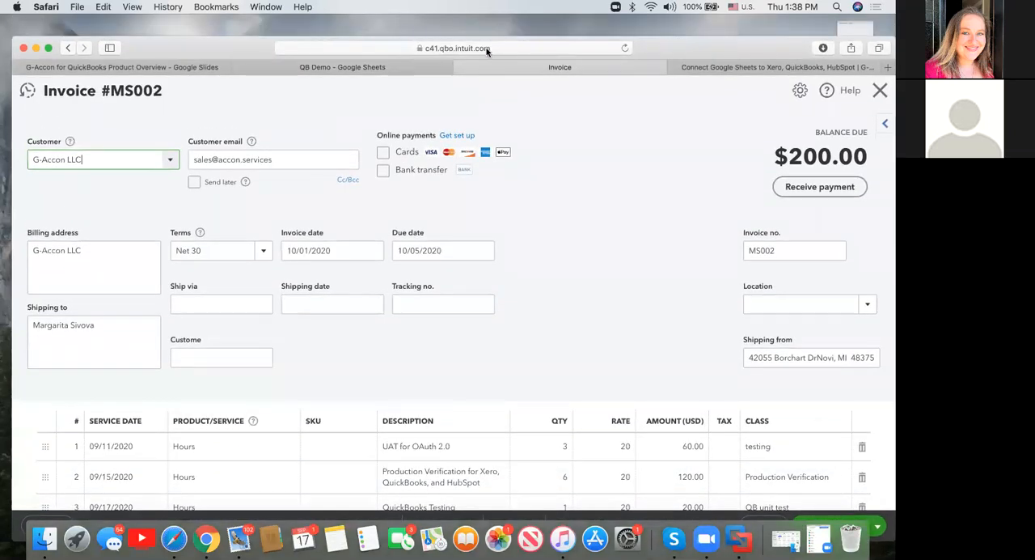
Show the full web address of invoice MS002 to check its transaction ID.
{"action": "left_click", "coordinate": [510, 47]}
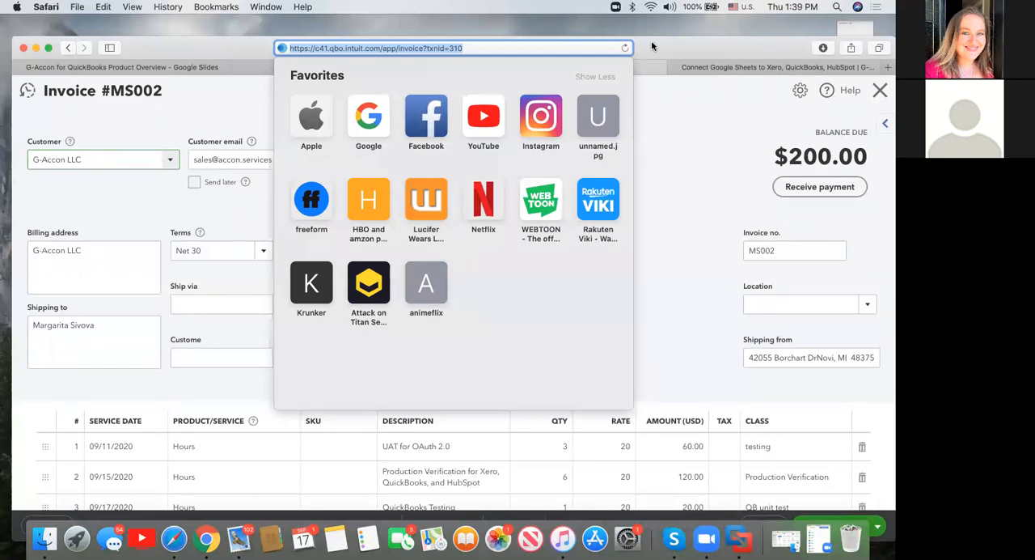
{"action": "key", "text": "Escape"}
{"action": "left_click_drag", "start_coordinate": [652, 46], "coordinate": [648, 31]}
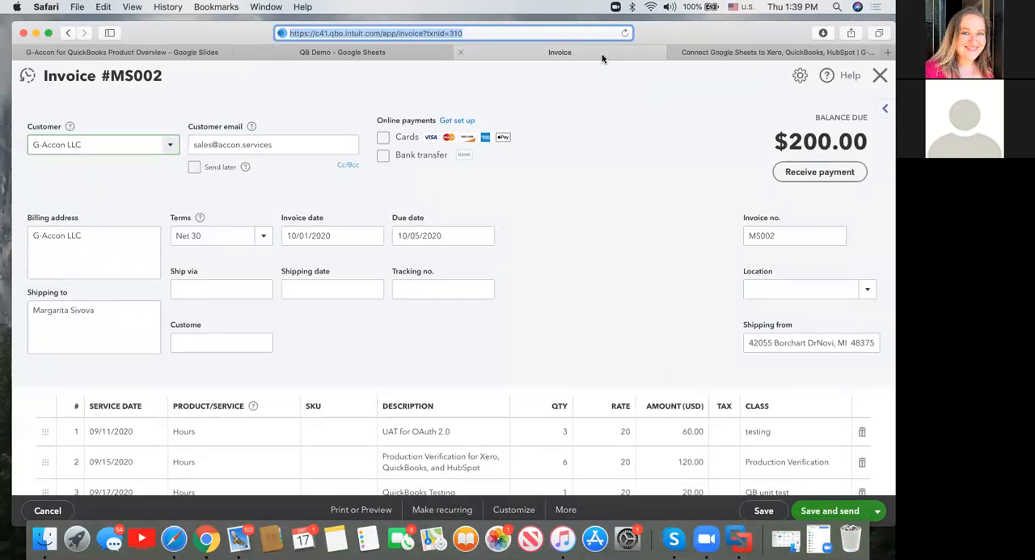
Return to the QB Demo spreadsheet, select cell A11, and start creating a G-Accon for QuickBooks workflow.
{"action": "left_click_drag", "start_coordinate": [702, 24], "coordinate": [702, 58]}
{"action": "left_click", "coordinate": [372, 85]}
{"action": "left_click_drag", "start_coordinate": [243, 66], "coordinate": [243, 31]}
{"action": "left_click", "coordinate": [80, 291]}
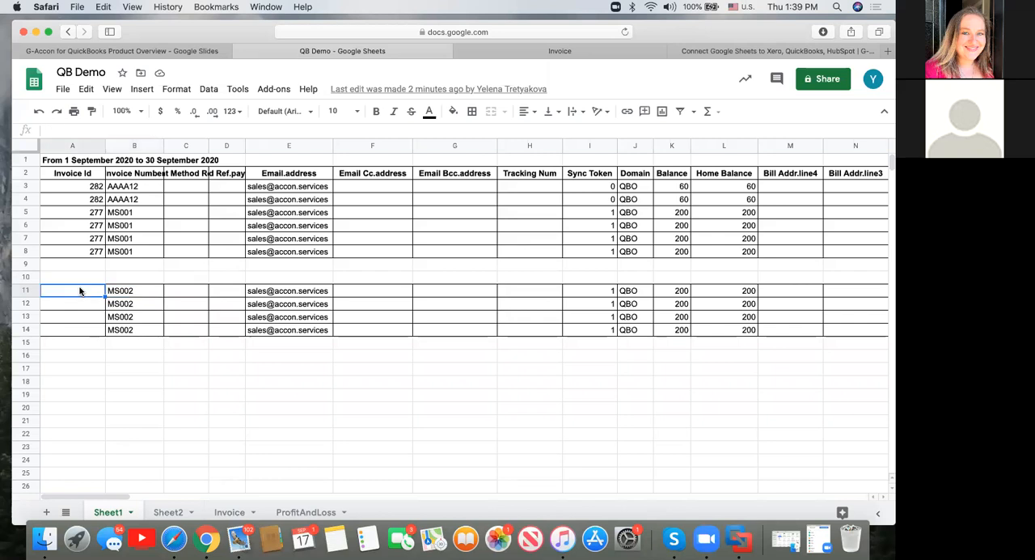
{"action": "left_click", "coordinate": [274, 89]}
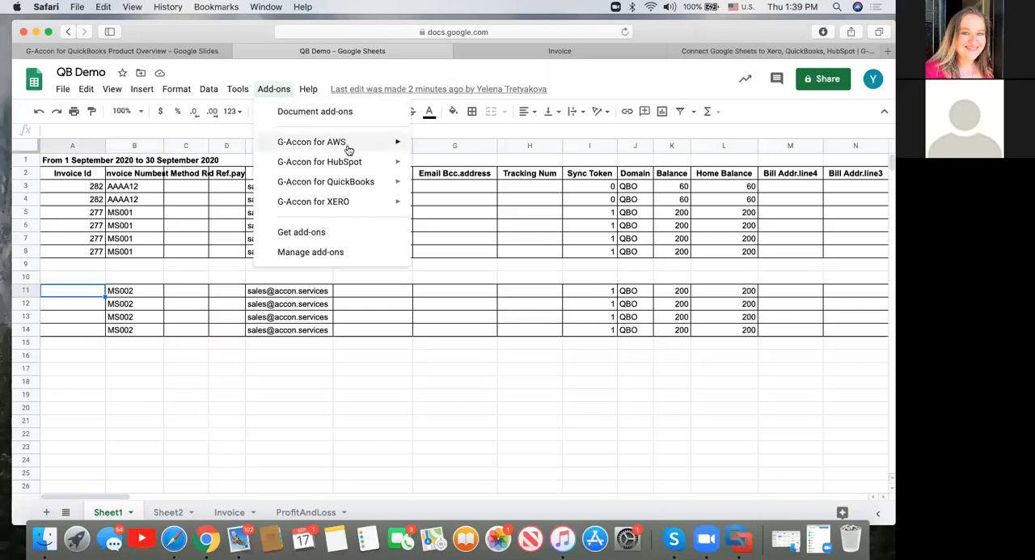
{"action": "mouse_move", "coordinate": [350, 184]}
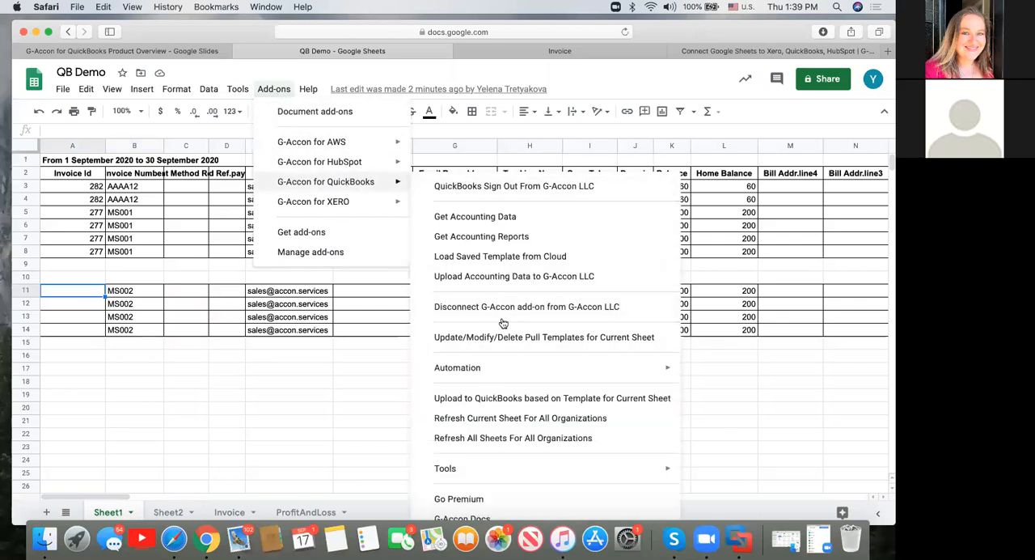
{"action": "mouse_move", "coordinate": [510, 369]}
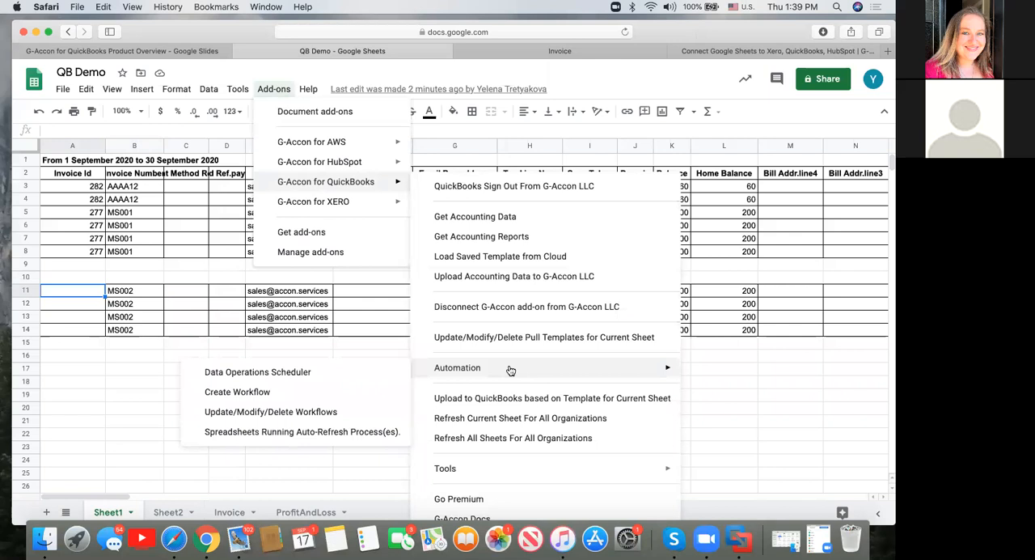
{"action": "left_click", "coordinate": [276, 393]}
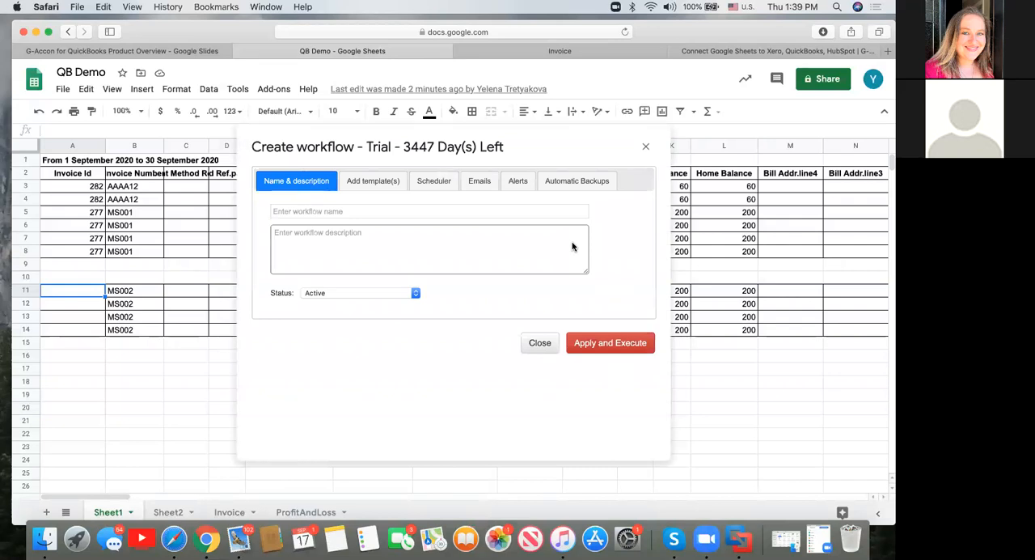
Name the workflow "wf # 1" and reuse the same text as its description.
{"action": "left_click", "coordinate": [406, 212]}
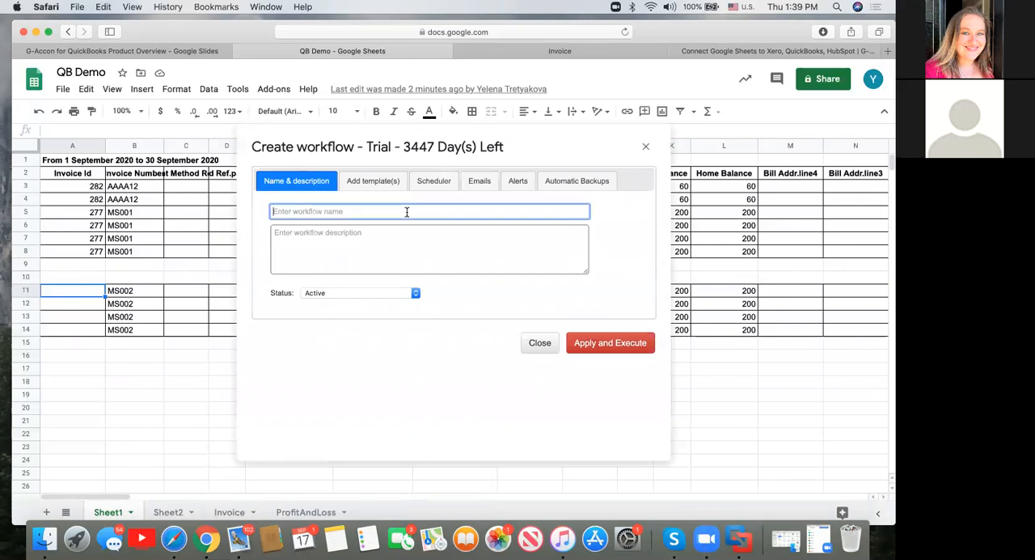
{"action": "type", "text": "wf"}
{"action": "left_click_drag", "start_coordinate": [322, 208], "coordinate": [240, 208]}
{"action": "key", "text": "super+c"}
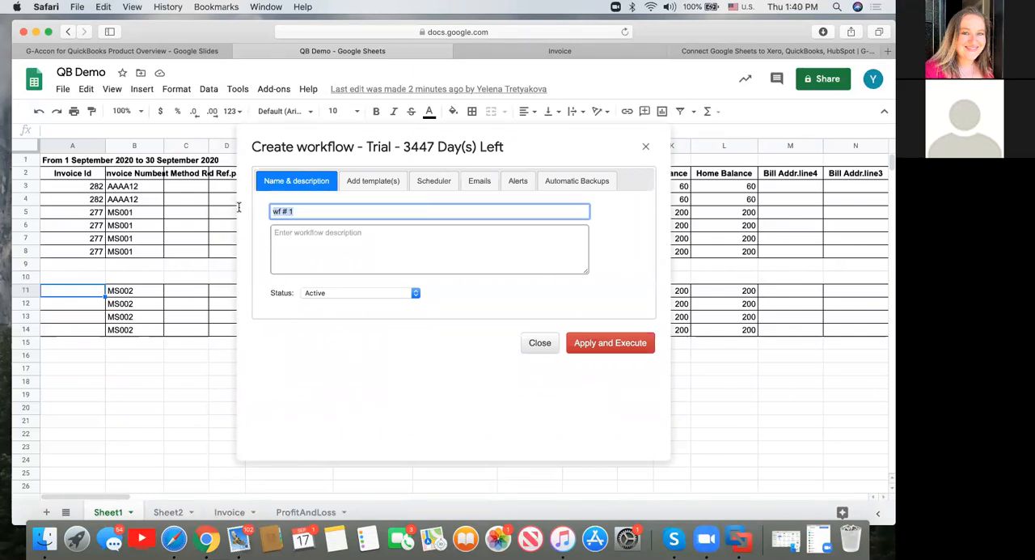
{"action": "left_click", "coordinate": [306, 240]}
{"action": "key", "text": "super+v"}
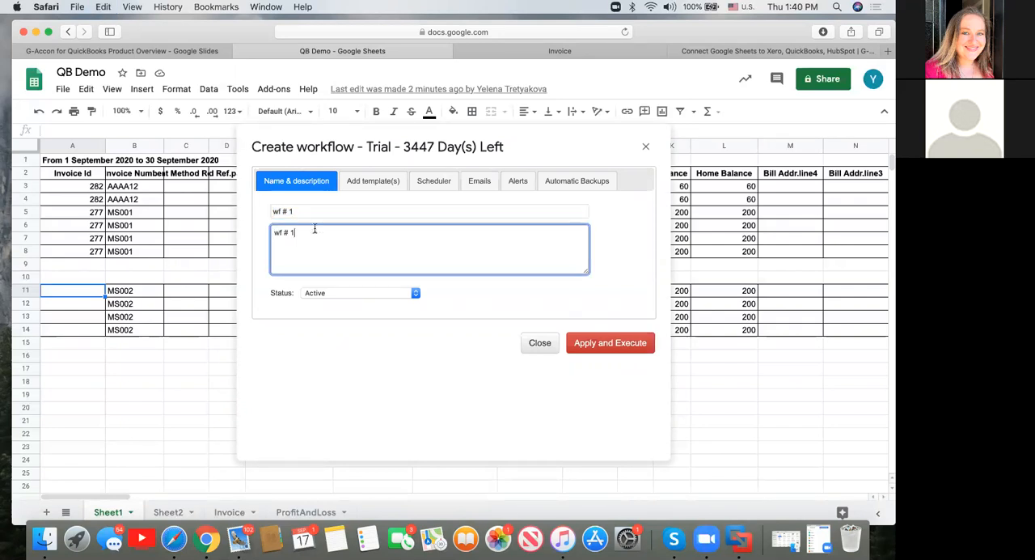
Add the Invoices query template for the Invoice sheet to the workflow and enable its email notification in case of error.
{"action": "left_click", "coordinate": [386, 182]}
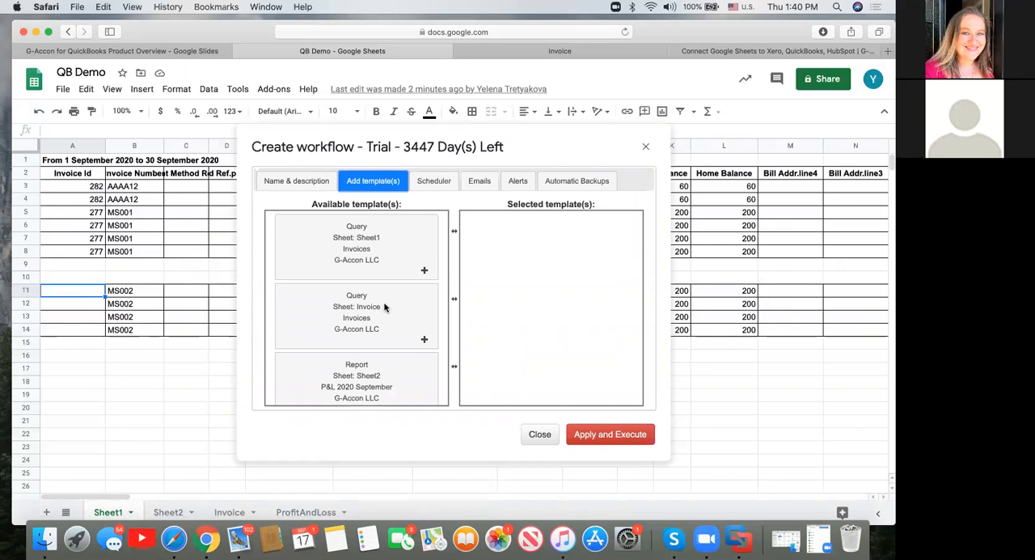
{"action": "left_click_drag", "start_coordinate": [381, 308], "coordinate": [567, 227]}
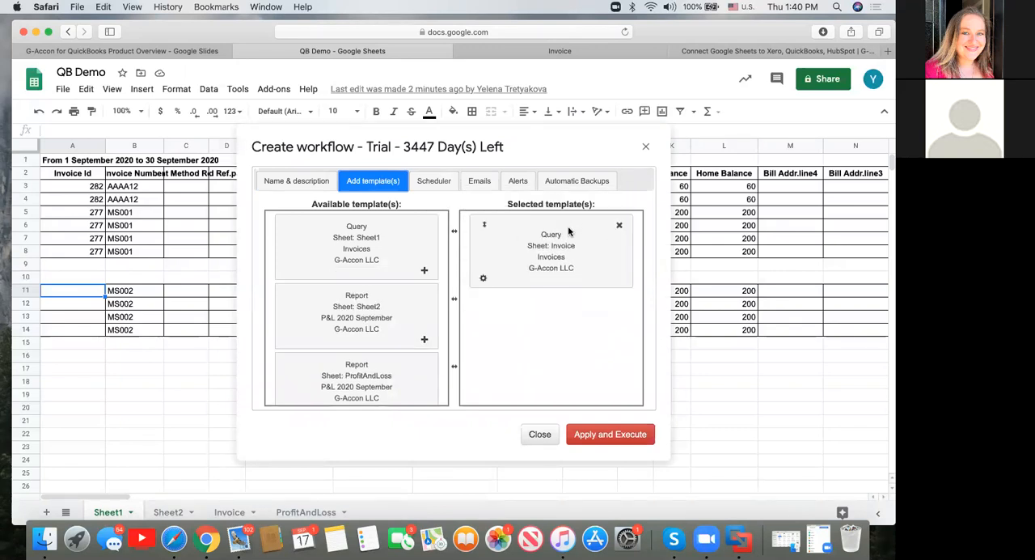
{"action": "left_click", "coordinate": [484, 280]}
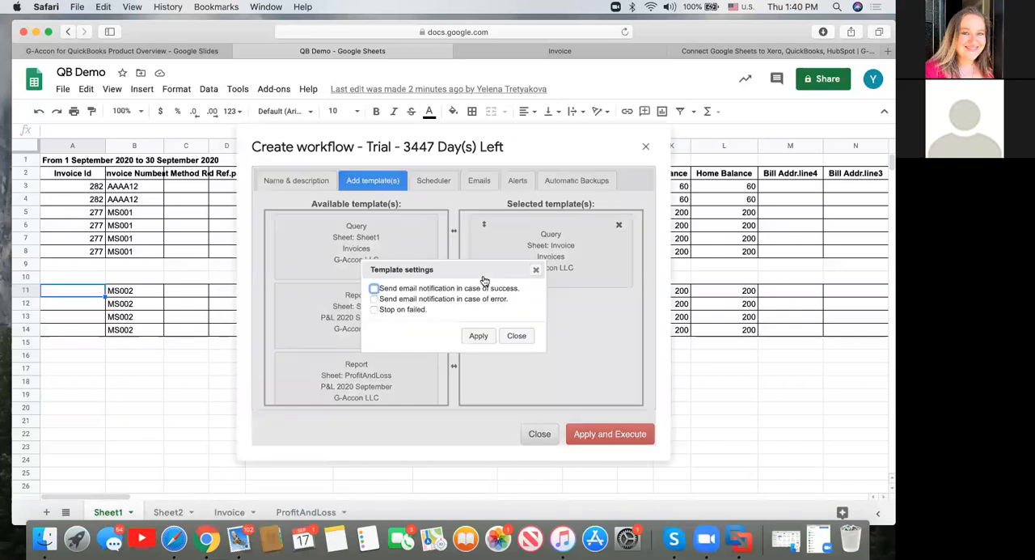
{"action": "left_click", "coordinate": [373, 303]}
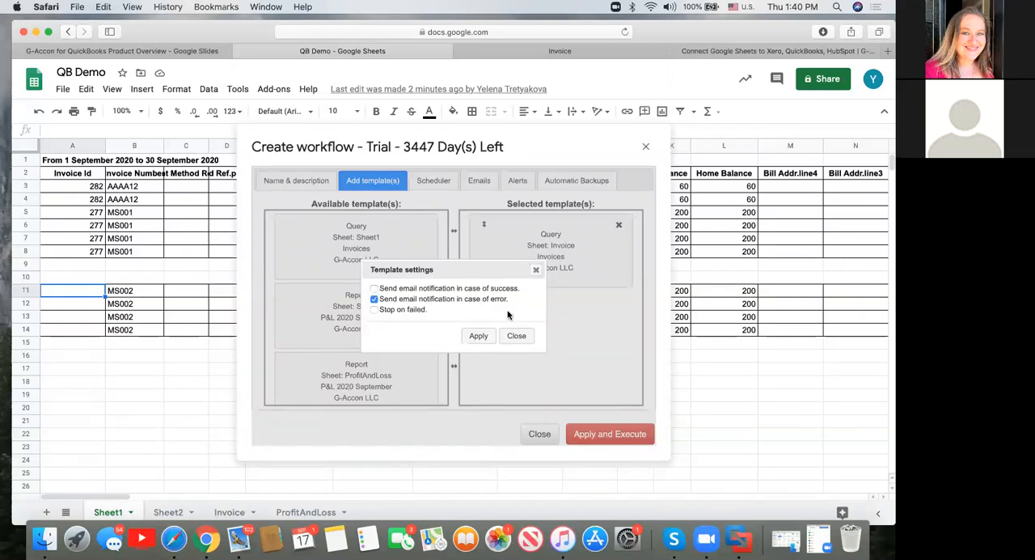
{"action": "left_click", "coordinate": [479, 336]}
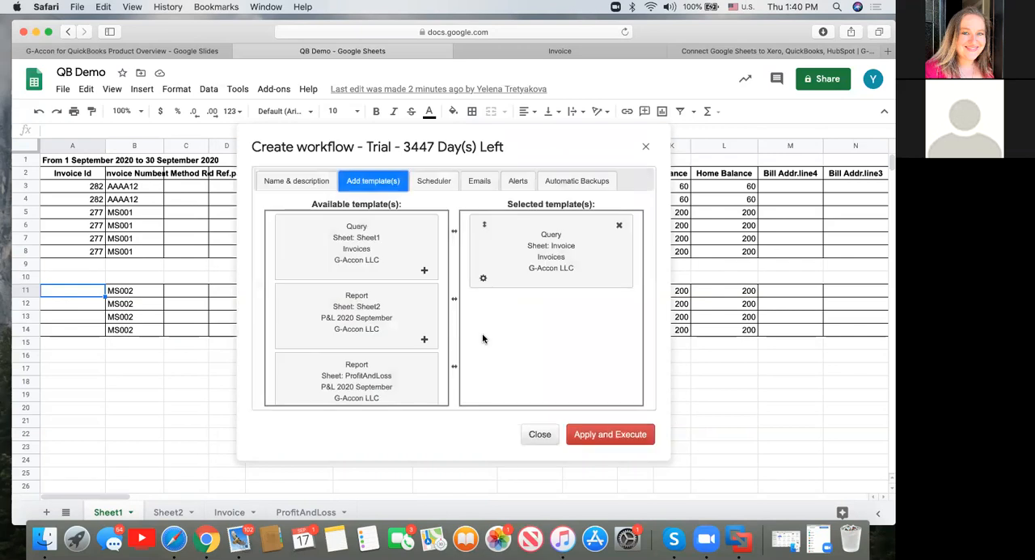
Schedule the workflow with hourly frequency, running every 5 hours, and keep the automatic operations log enabled.
{"action": "left_click", "coordinate": [433, 180]}
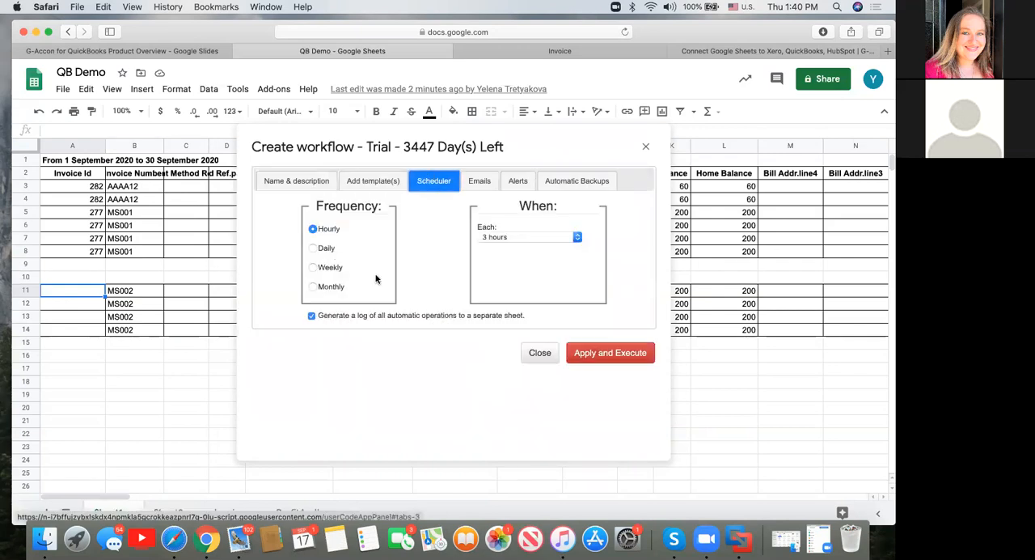
{"action": "left_click_drag", "start_coordinate": [338, 315], "coordinate": [533, 321]}
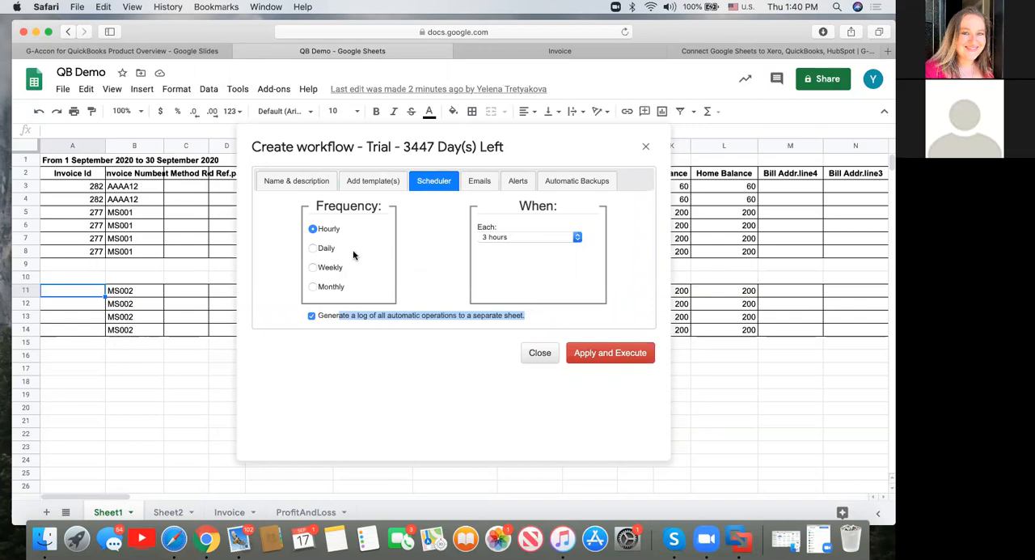
{"action": "left_click", "coordinate": [312, 250]}
{"action": "left_click", "coordinate": [312, 228]}
{"action": "left_click", "coordinate": [577, 237]}
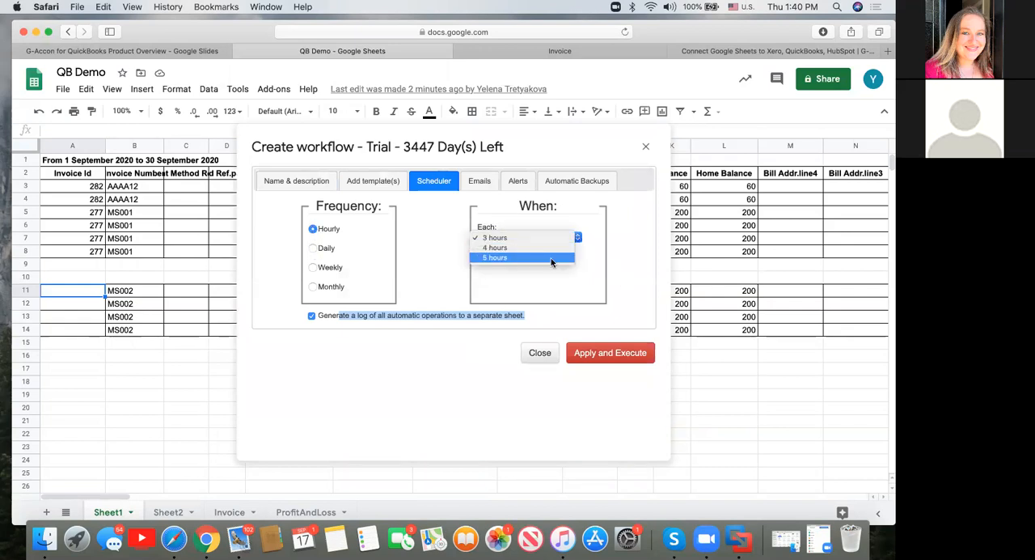
{"action": "left_click", "coordinate": [551, 258]}
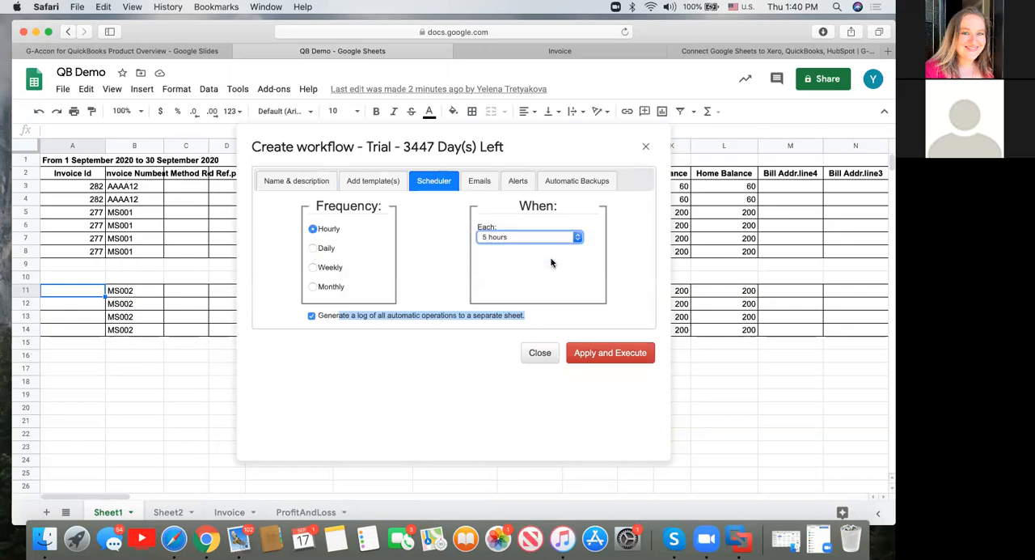
Review the workflow's email recipient and spreadsheet attachment options, automatic backup settings, and alert settings.
{"action": "left_click", "coordinate": [481, 183]}
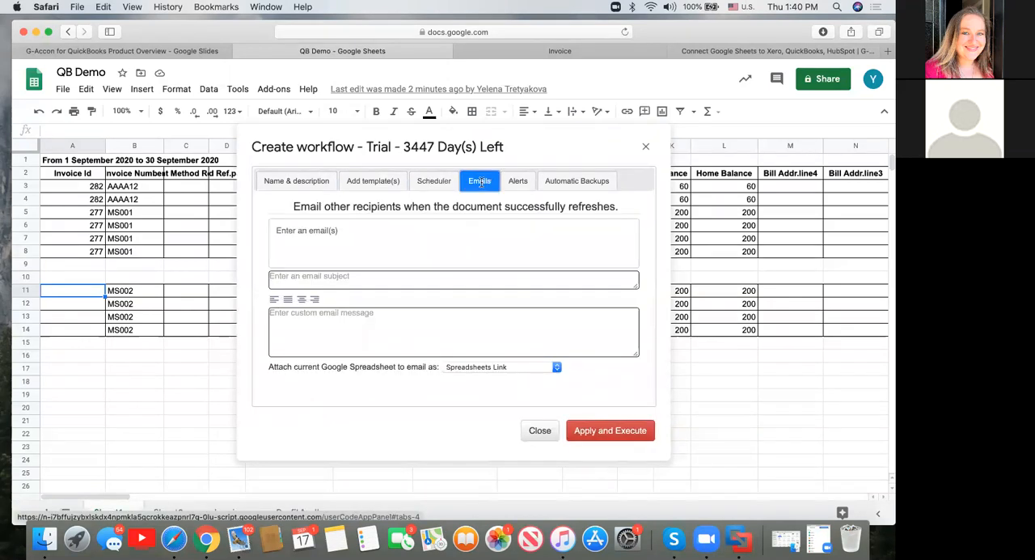
{"action": "left_click", "coordinate": [436, 235]}
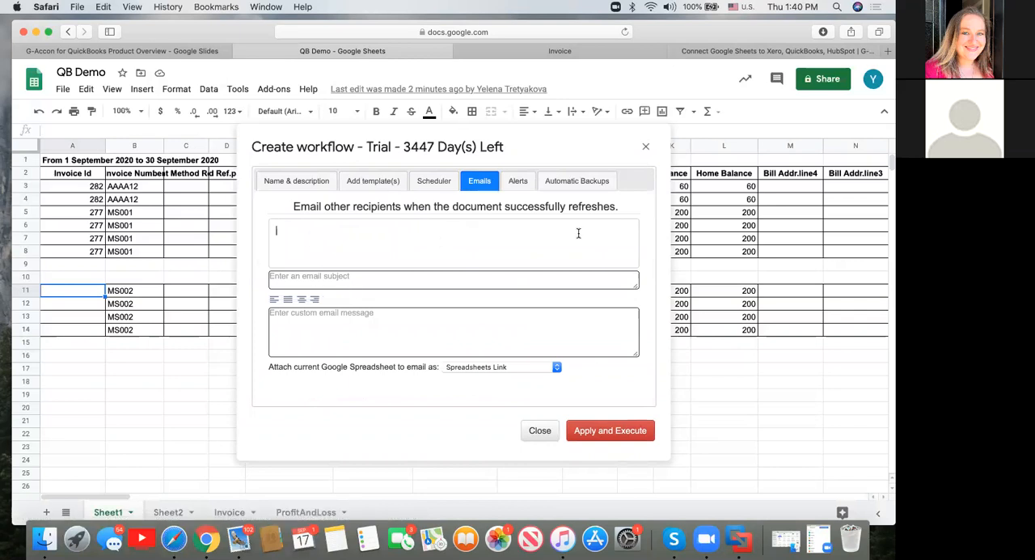
{"action": "left_click", "coordinate": [556, 368]}
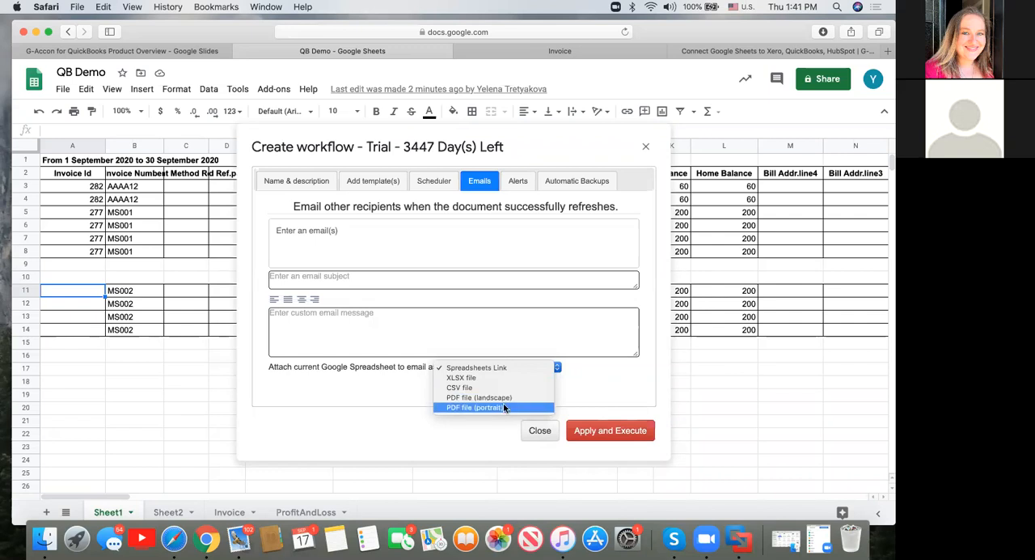
{"action": "left_click", "coordinate": [579, 182]}
{"action": "left_click", "coordinate": [579, 181]}
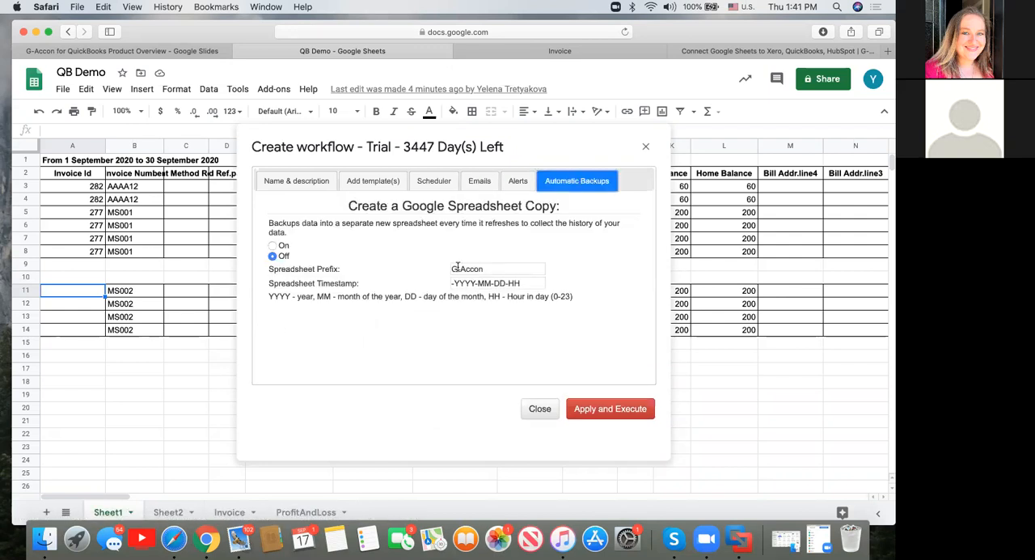
{"action": "left_click", "coordinate": [518, 179]}
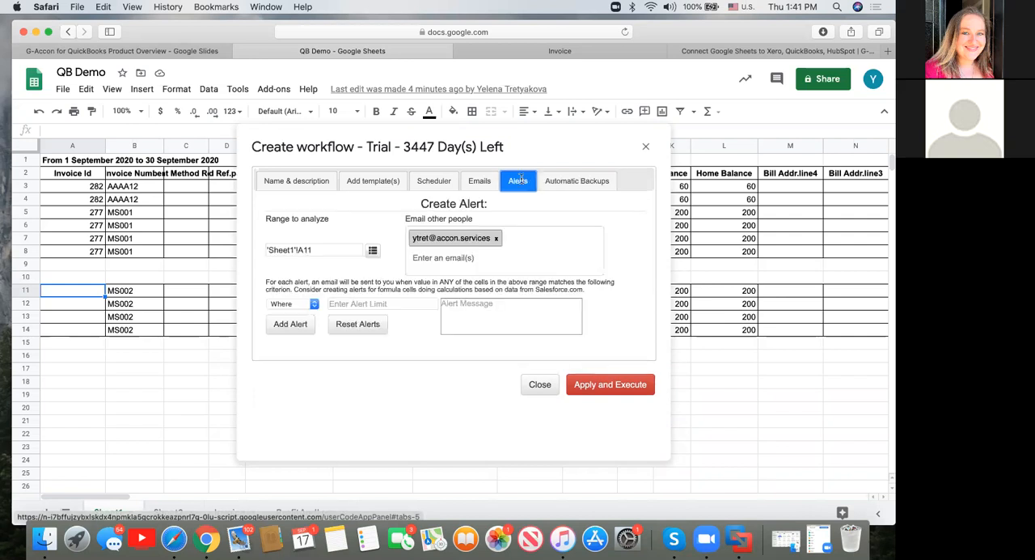
Return to the workflow's name and description, and apply and execute the new workflow.
{"action": "left_click", "coordinate": [304, 184]}
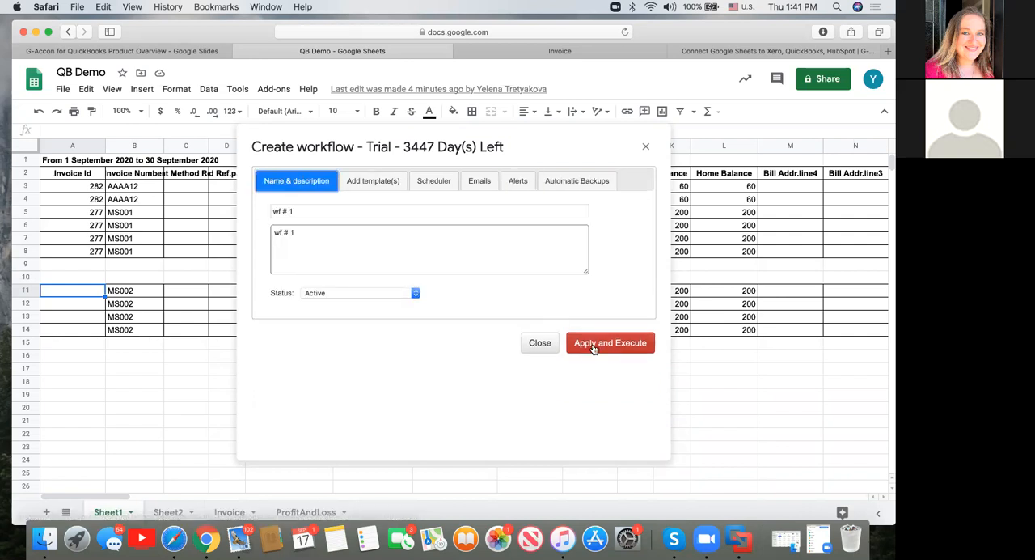
{"action": "left_click", "coordinate": [618, 345]}
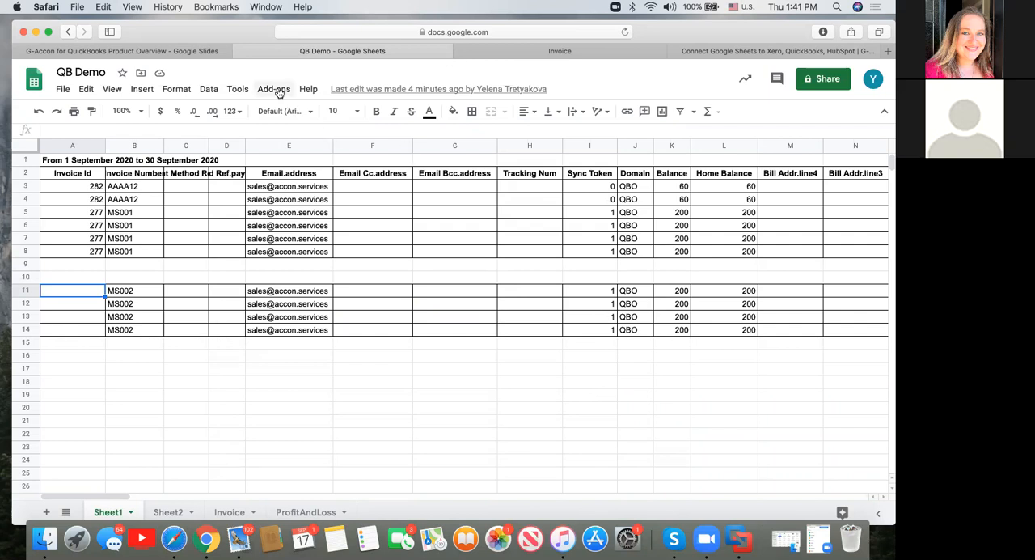
Open the saved workflow "wf # 1" for updating, execute it immediately, and close the workflow list and update window.
{"action": "left_click", "coordinate": [274, 89]}
{"action": "mouse_move", "coordinate": [332, 183]}
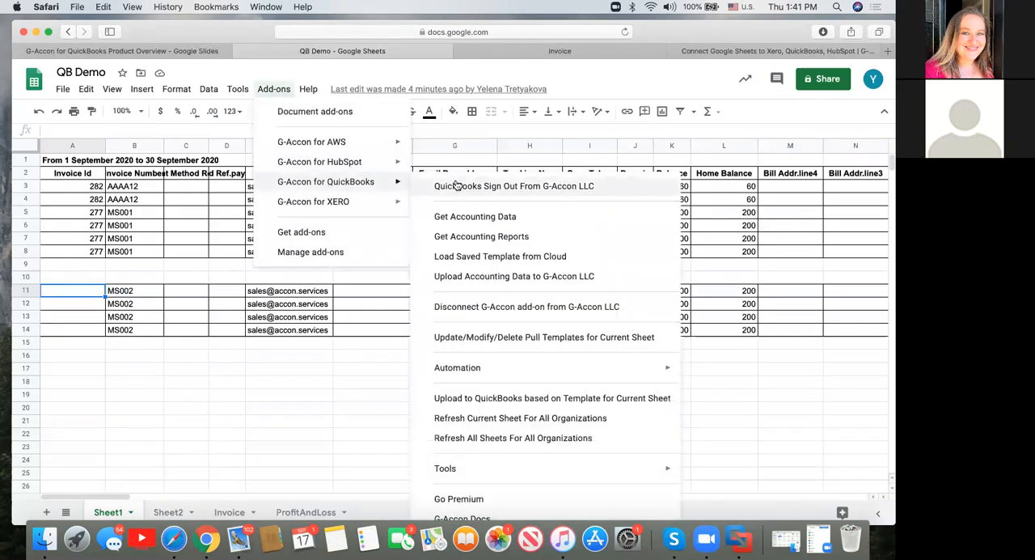
{"action": "mouse_move", "coordinate": [481, 367]}
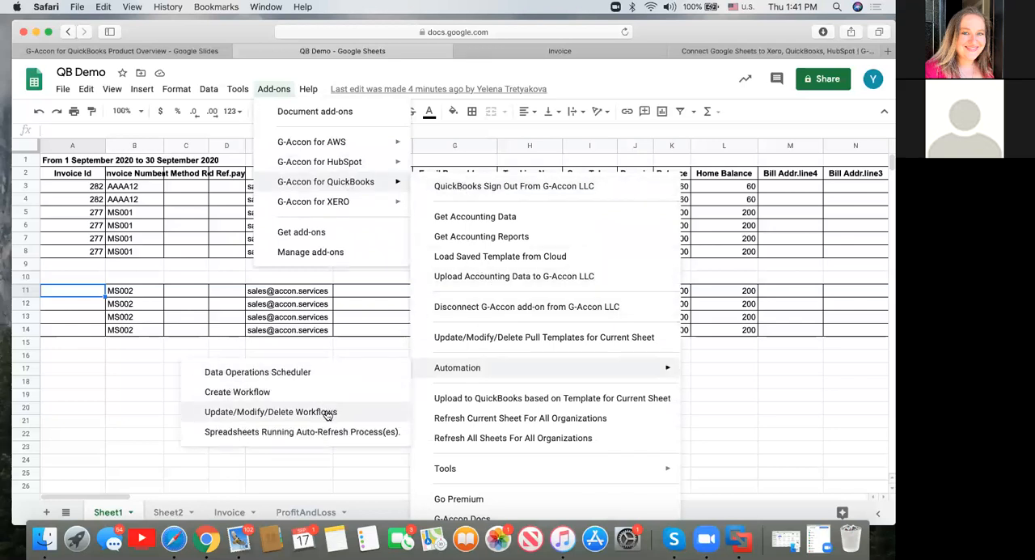
{"action": "left_click", "coordinate": [328, 412]}
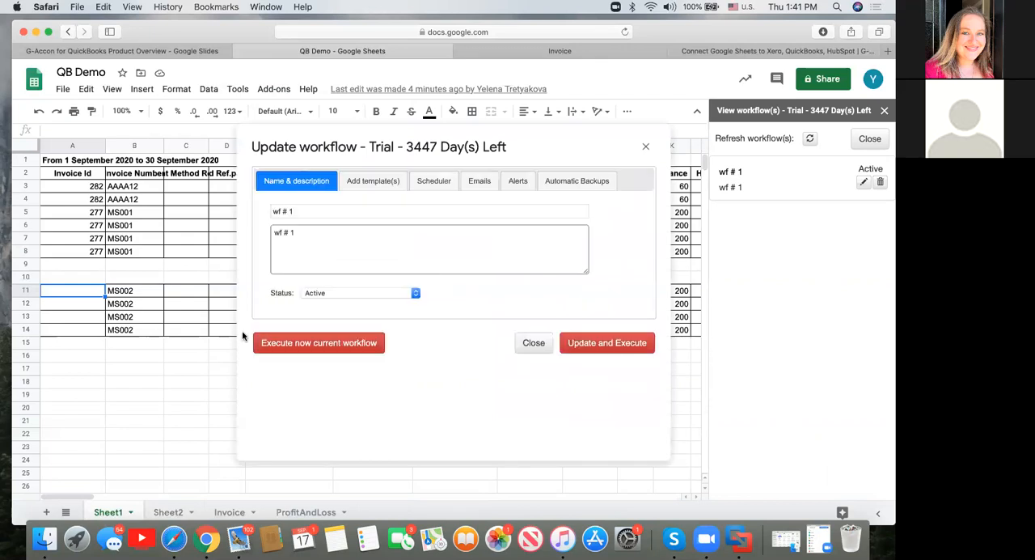
{"action": "left_click", "coordinate": [323, 343]}
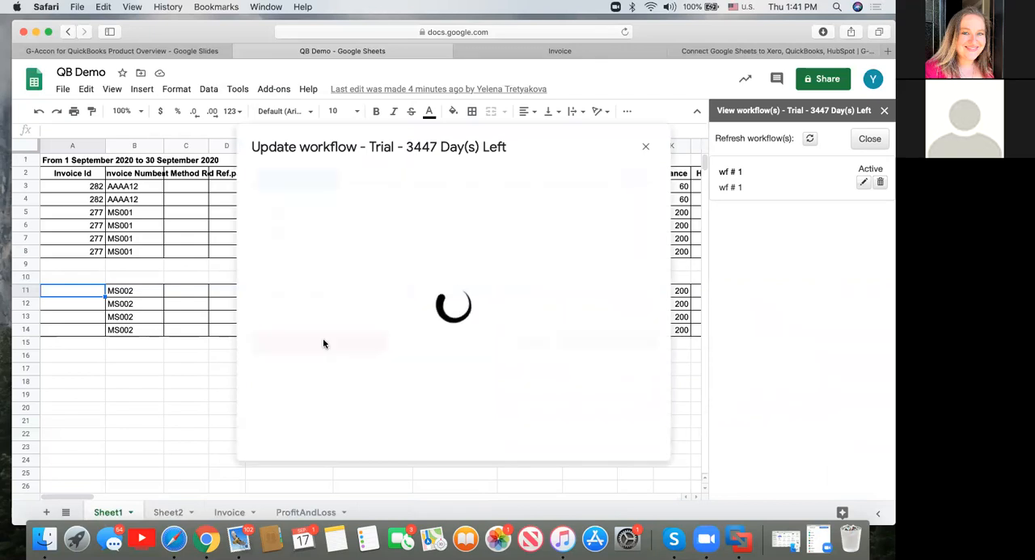
{"action": "left_click", "coordinate": [885, 112]}
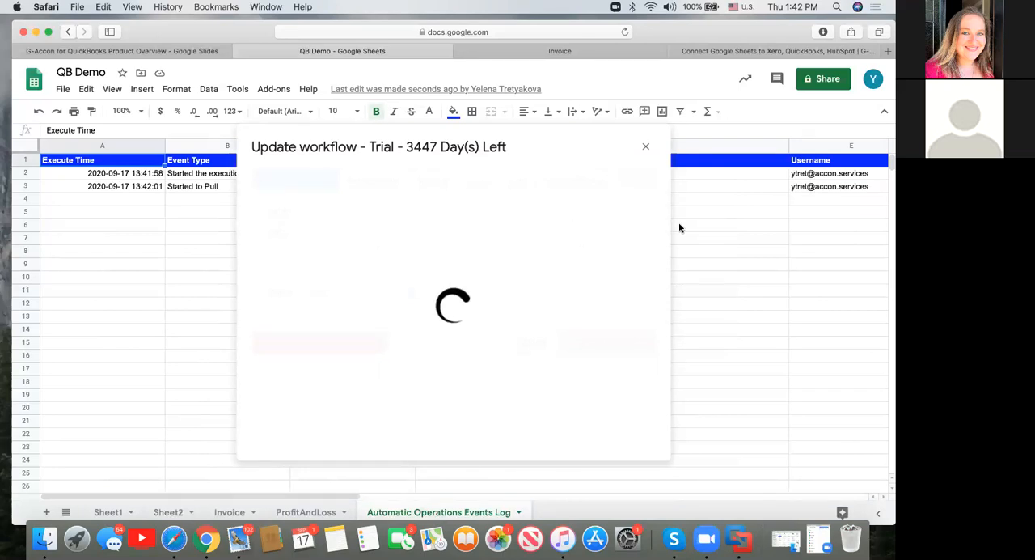
{"action": "left_click", "coordinate": [646, 147]}
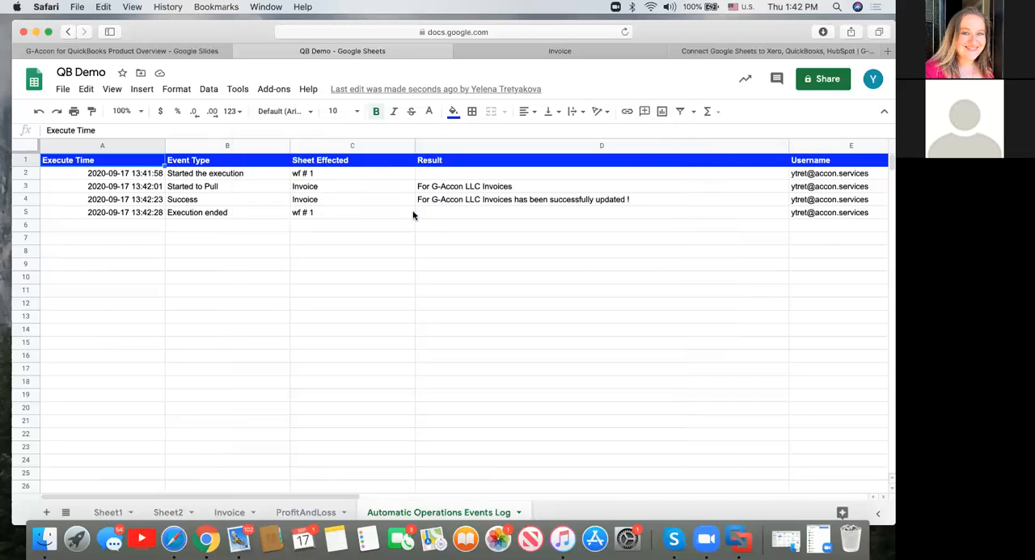
Examine the event types and affected sheets recorded for the workflow run in the Automatic Operations Events Log.
{"action": "left_click", "coordinate": [306, 177]}
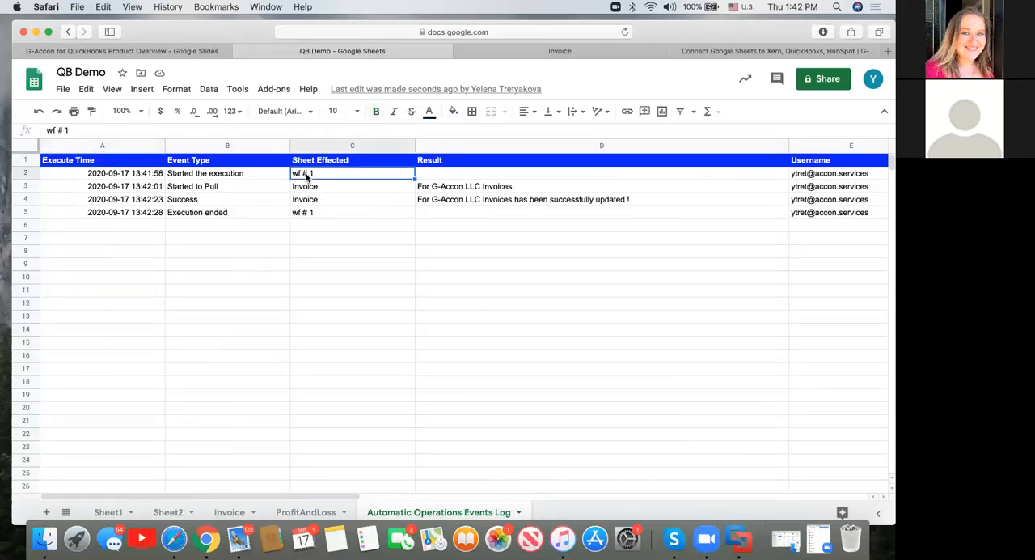
{"action": "left_click", "coordinate": [314, 190]}
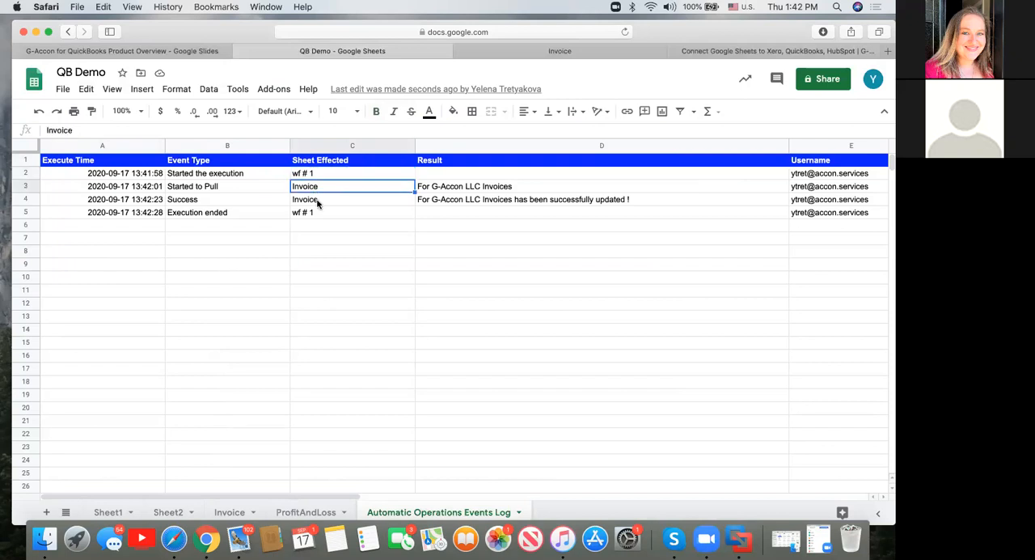
{"action": "left_click", "coordinate": [197, 201]}
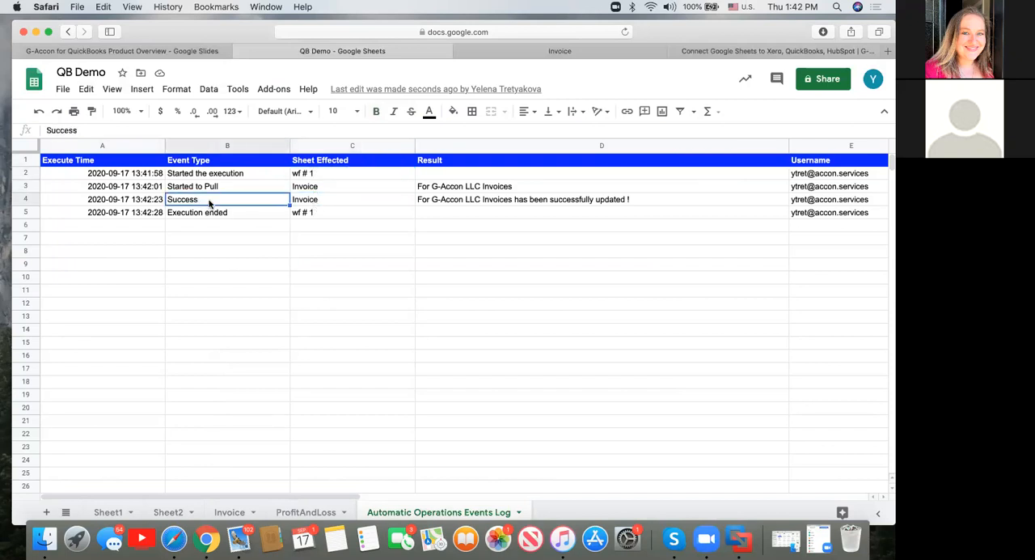
{"action": "left_click", "coordinate": [304, 215]}
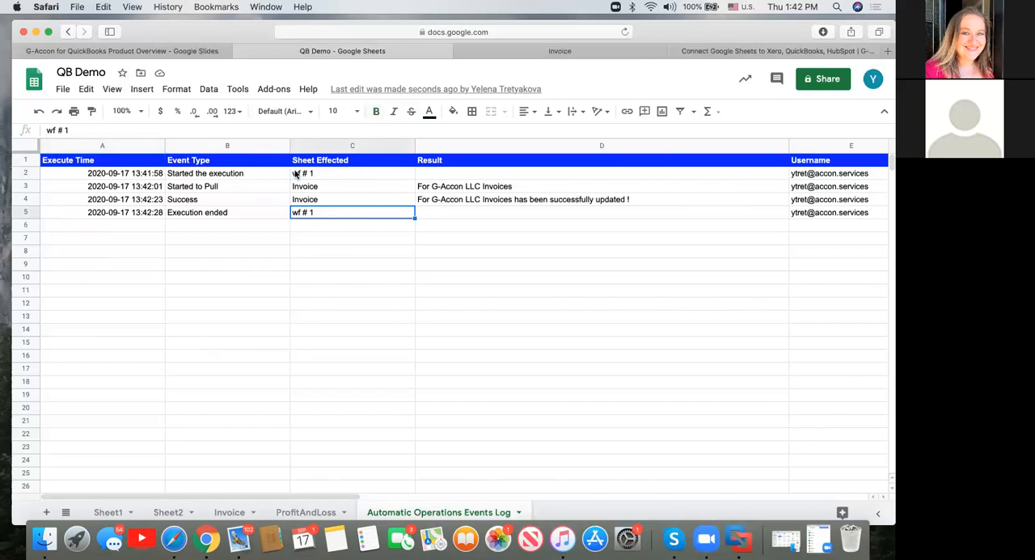
View the G-Accon for QuickBooks template ownership change form and close it without changing the owner.
{"action": "left_click", "coordinate": [274, 90]}
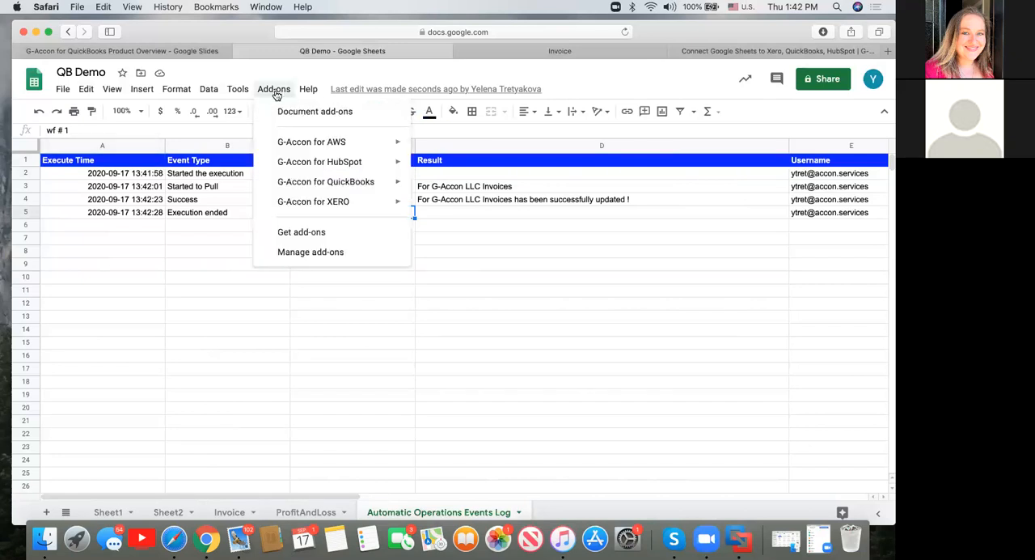
{"action": "mouse_move", "coordinate": [348, 184]}
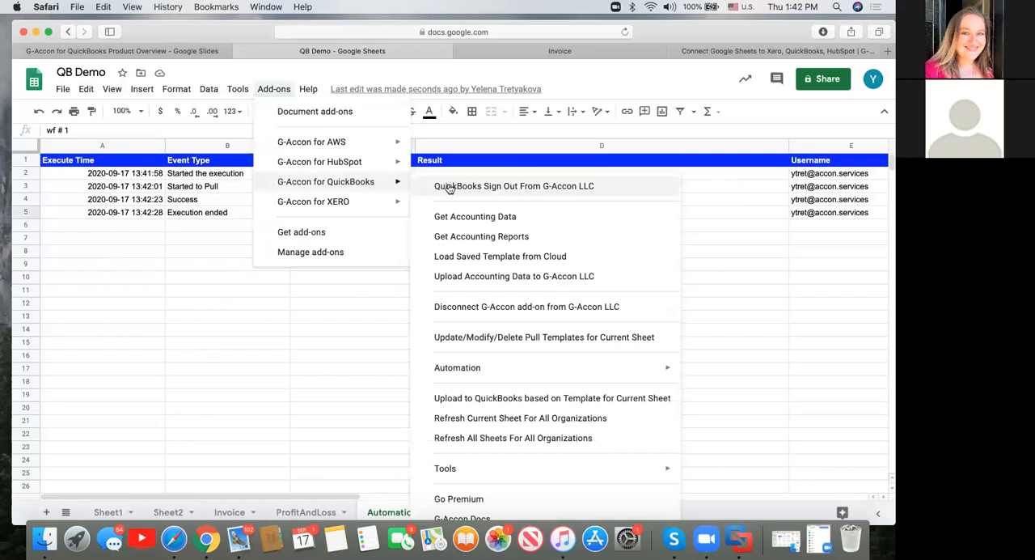
{"action": "mouse_move", "coordinate": [482, 468]}
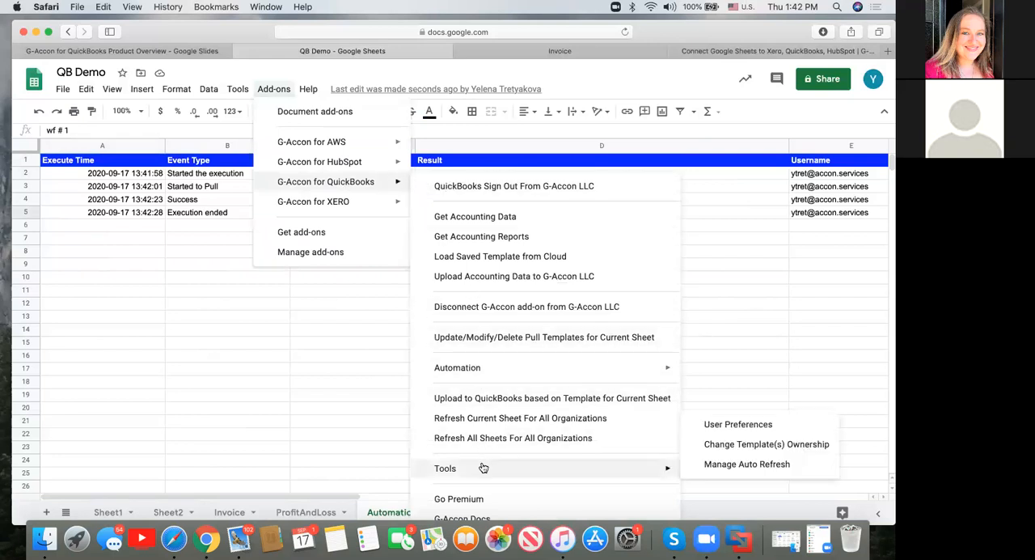
{"action": "left_click", "coordinate": [710, 445]}
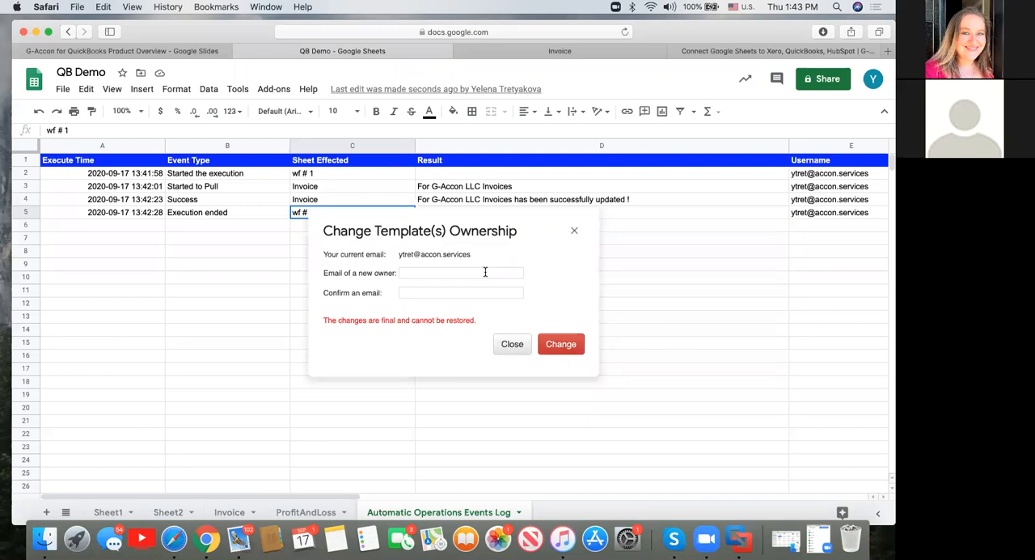
{"action": "left_click", "coordinate": [573, 232]}
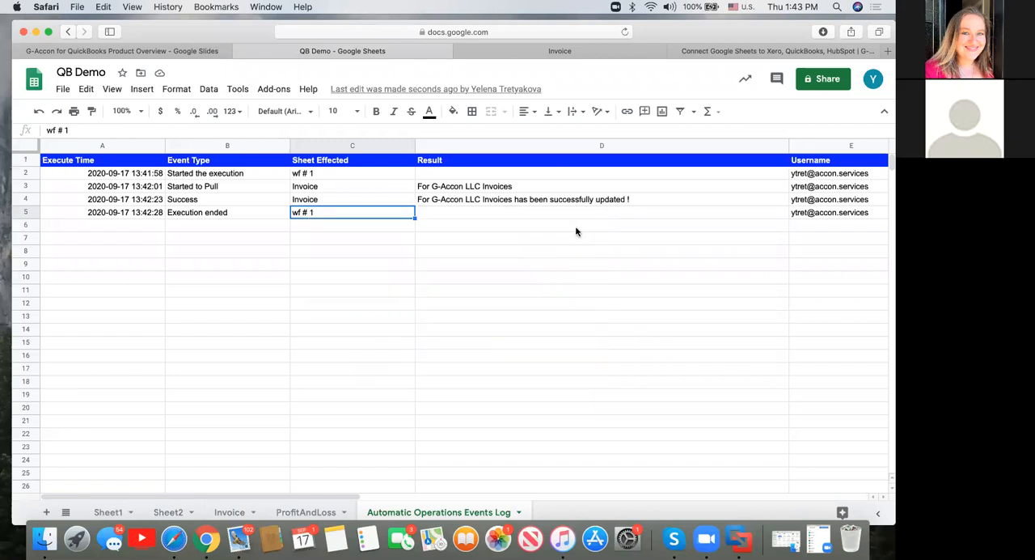
{"action": "left_click", "coordinate": [275, 89]}
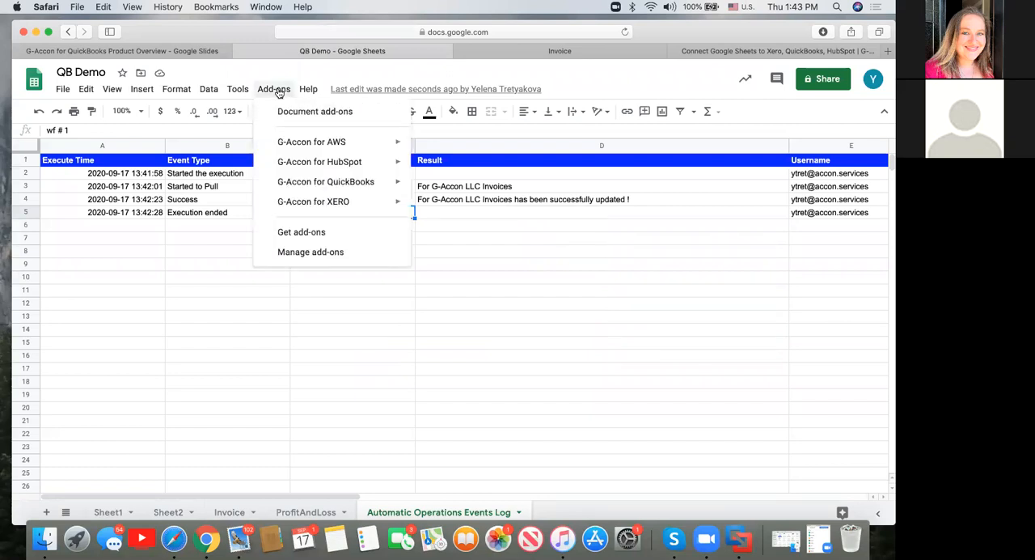
{"action": "left_click", "coordinate": [526, 289]}
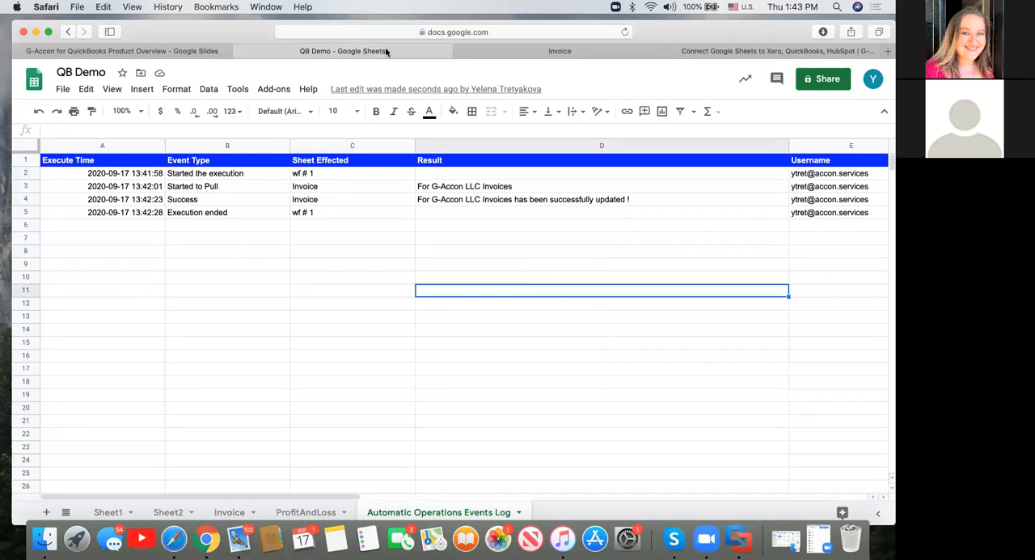
Switch to the G-Accon for QuickBooks Product Overview presentation and show its Q & A slide.
{"action": "left_click", "coordinate": [194, 52]}
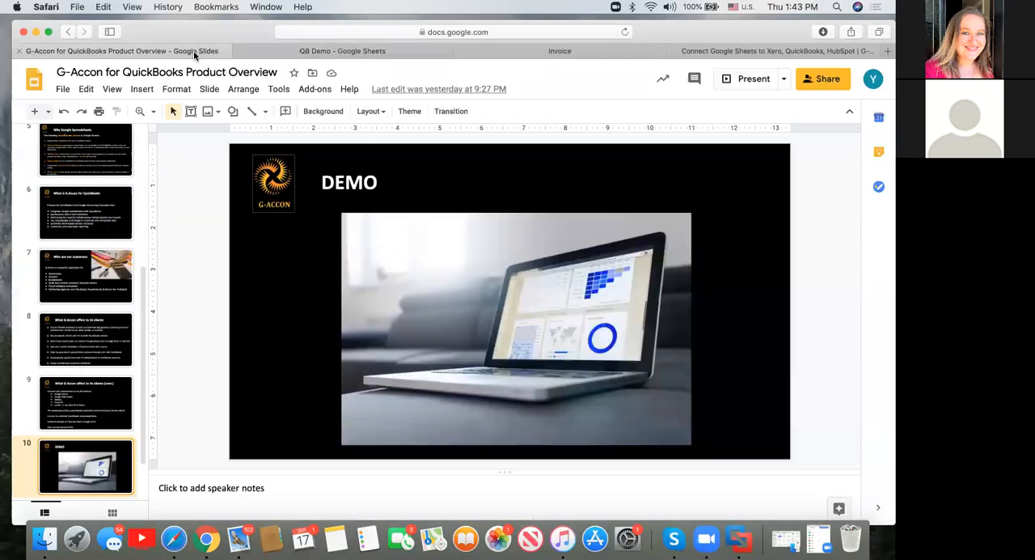
{"action": "scroll", "coordinate": [141, 414], "scroll_direction": "down", "scroll_amount": 2}
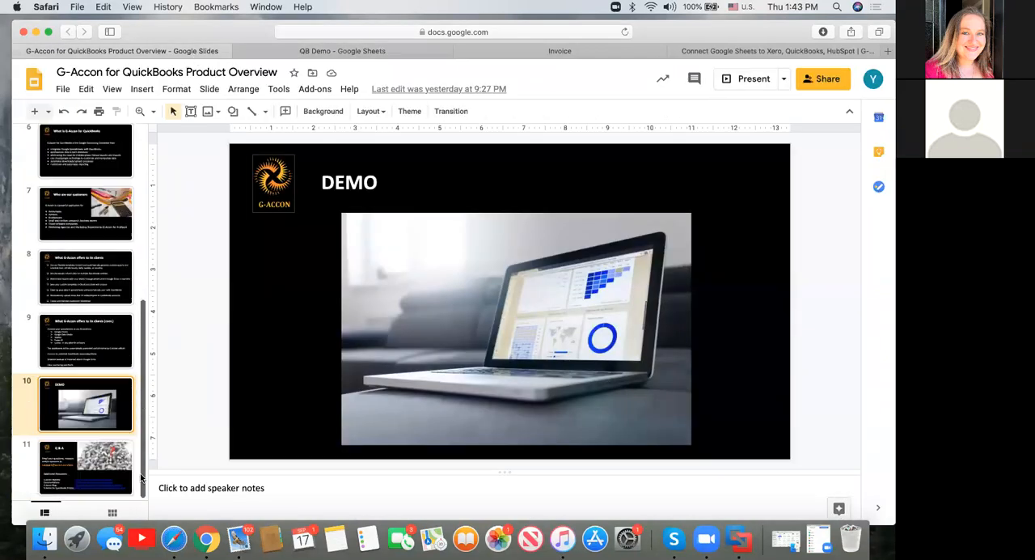
{"action": "left_click", "coordinate": [105, 465]}
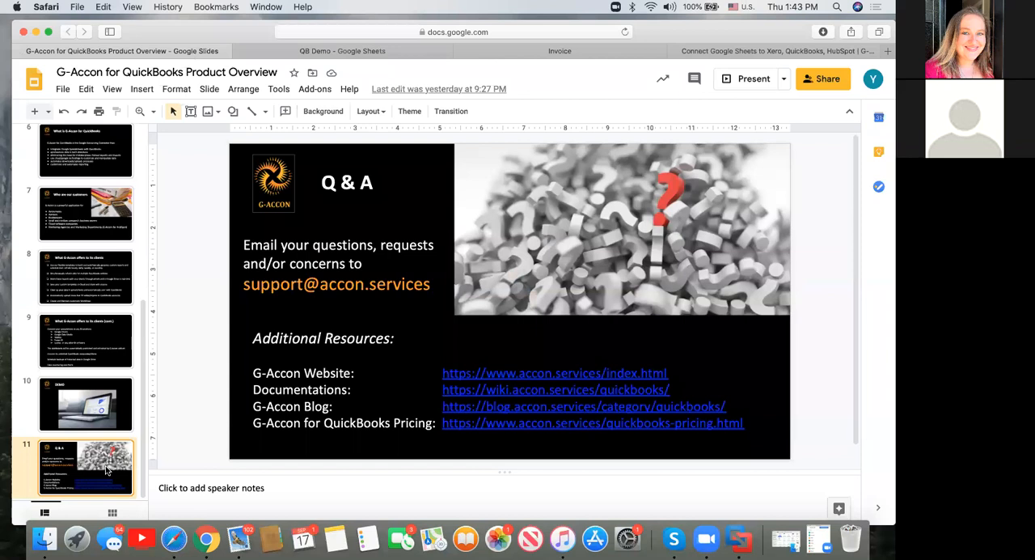
Return to Sheet1 of the QB Demo spreadsheet, view the tables offered for getting QuickBooks accounting data, and close the form.
{"action": "left_click", "coordinate": [553, 51]}
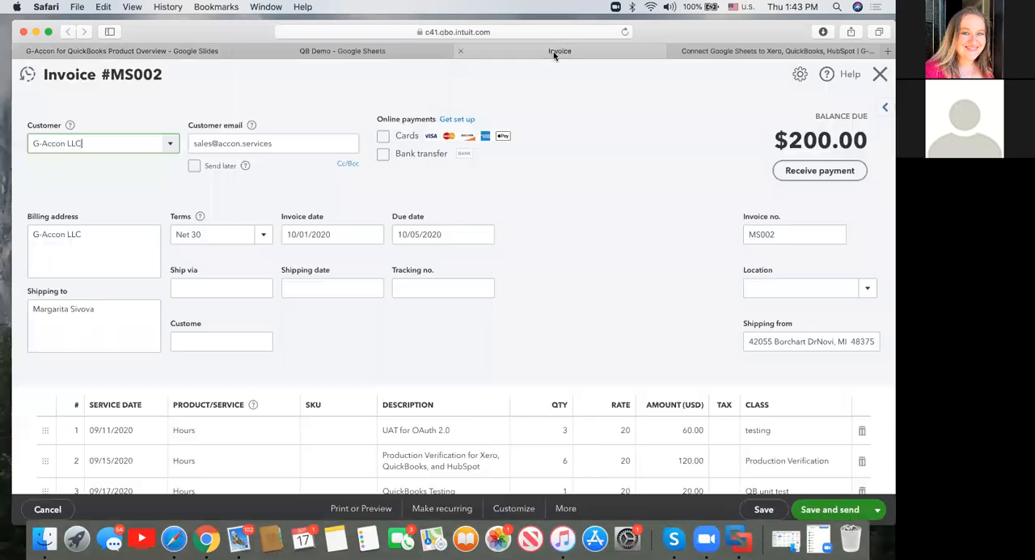
{"action": "left_click", "coordinate": [385, 54]}
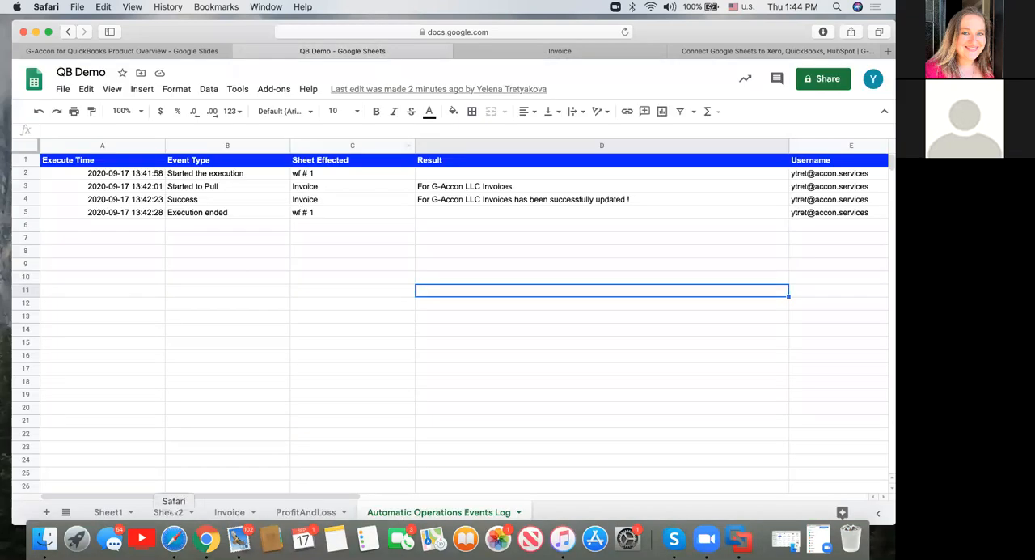
{"action": "left_click", "coordinate": [118, 513]}
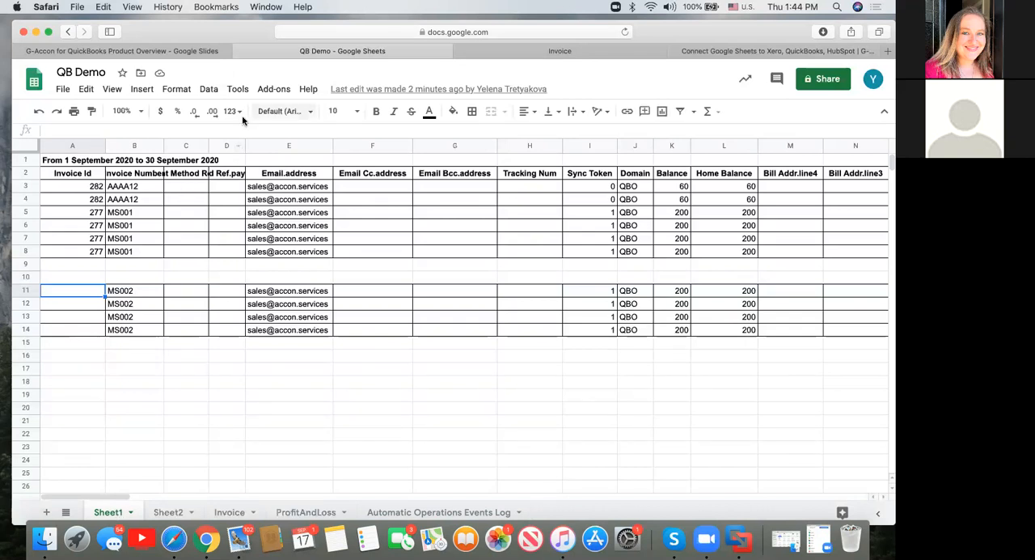
{"action": "left_click", "coordinate": [275, 91]}
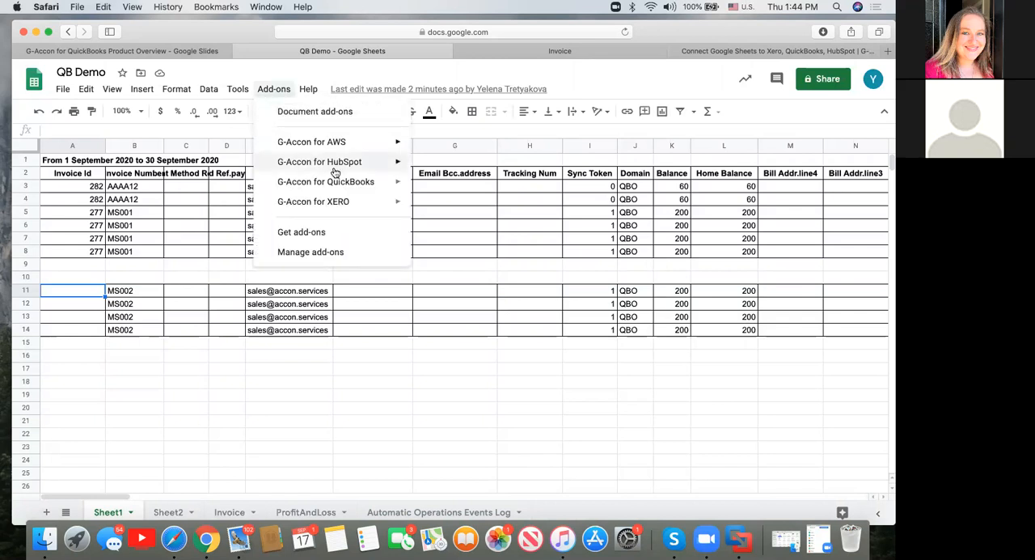
{"action": "mouse_move", "coordinate": [339, 186]}
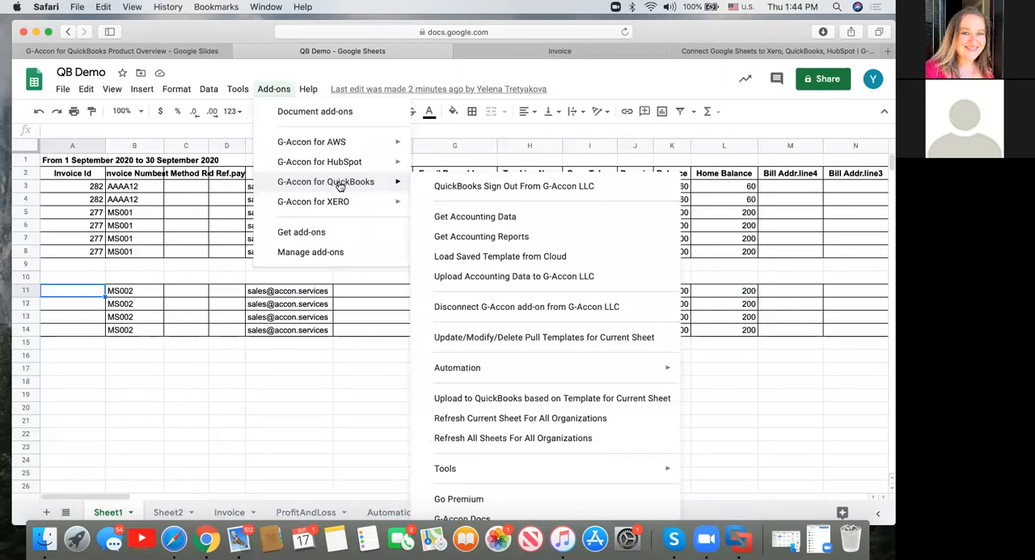
{"action": "left_click", "coordinate": [495, 218]}
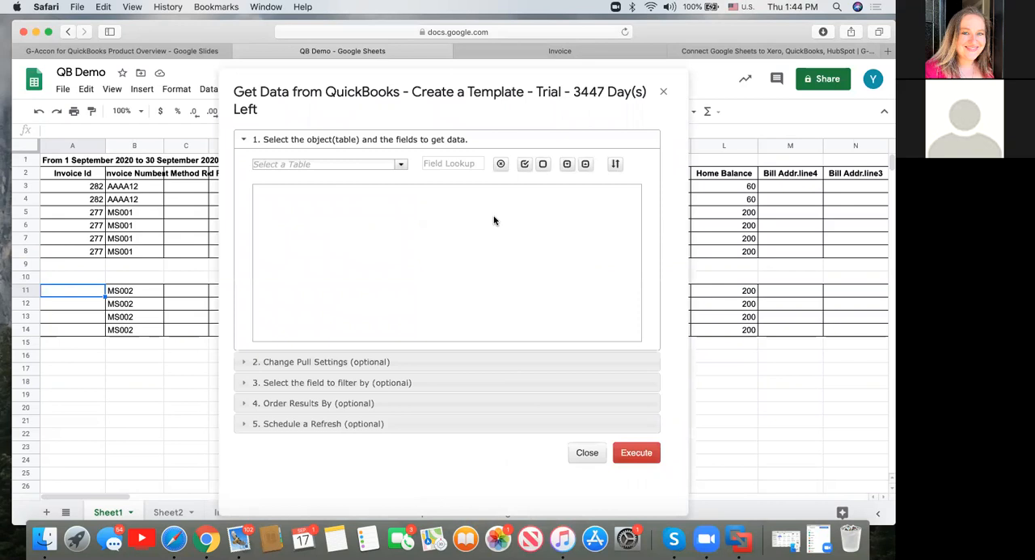
{"action": "left_click", "coordinate": [400, 164]}
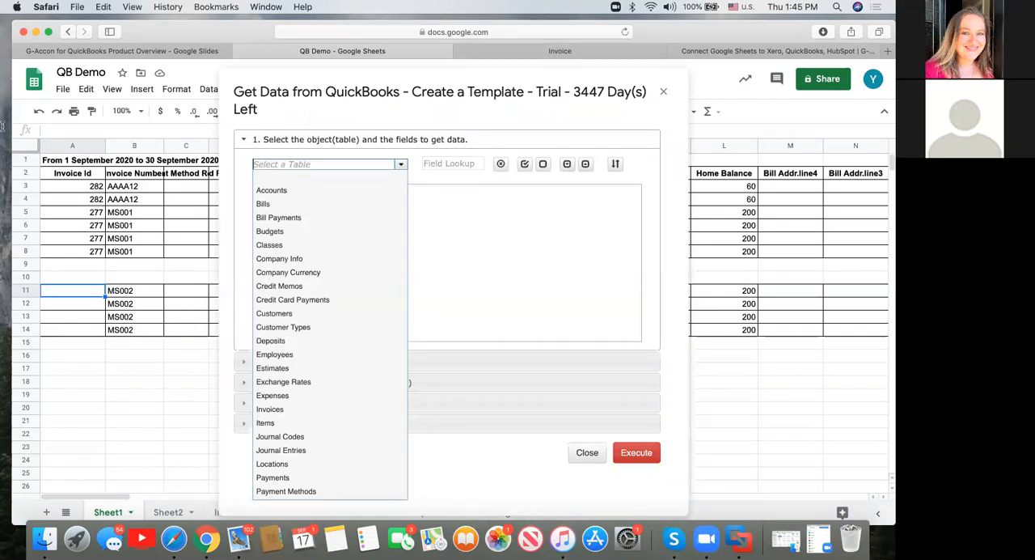
{"action": "left_click", "coordinate": [78, 173]}
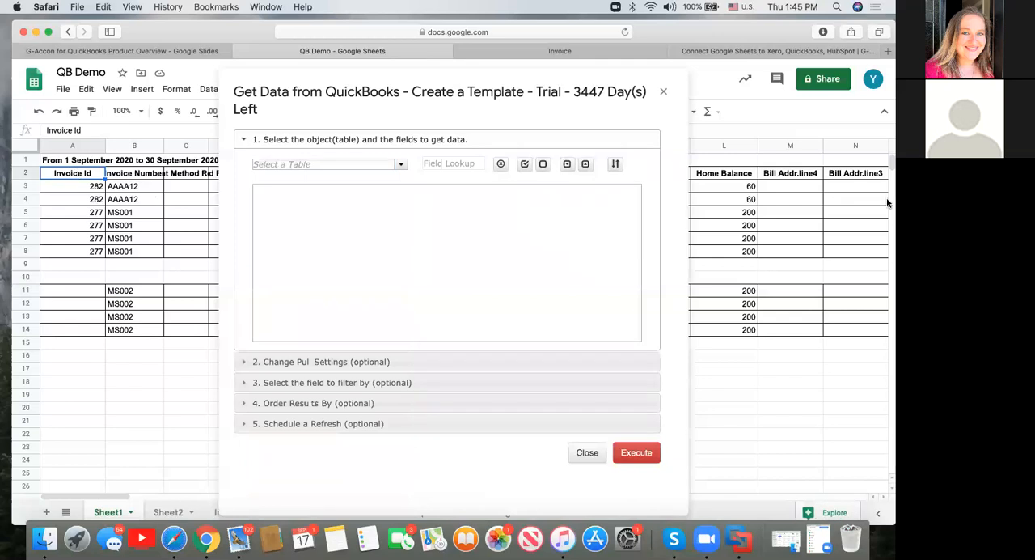
{"action": "left_click", "coordinate": [663, 92]}
Change the "Invoice Id" header in cell A2 to "Invoice Referene" and widen column A to fit it.
{"action": "double_click", "coordinate": [93, 177]}
{"action": "key", "text": "BackSpace"}
{"action": "key", "text": "BackSpace"}
{"action": "type", "text": "Referene"}
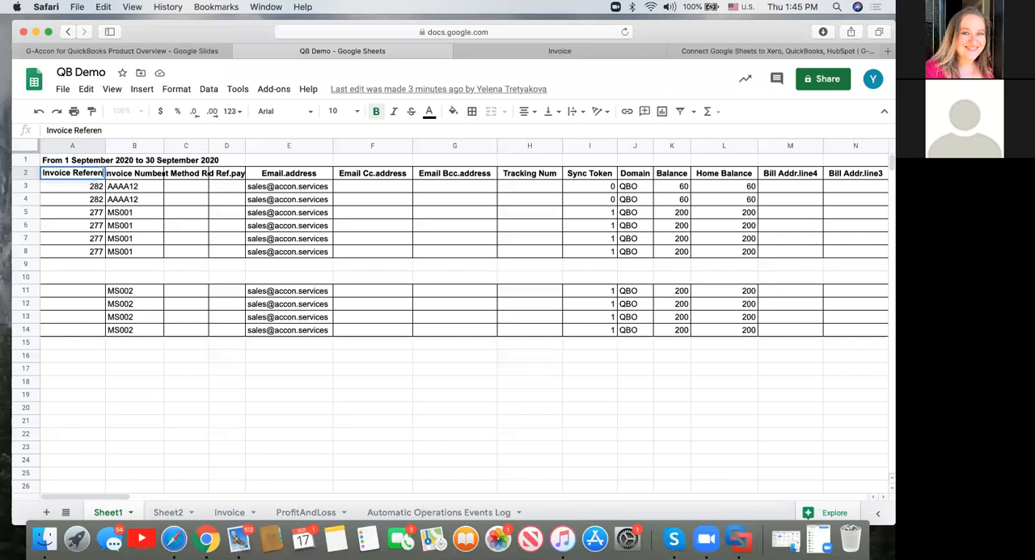
{"action": "left_click", "coordinate": [79, 190]}
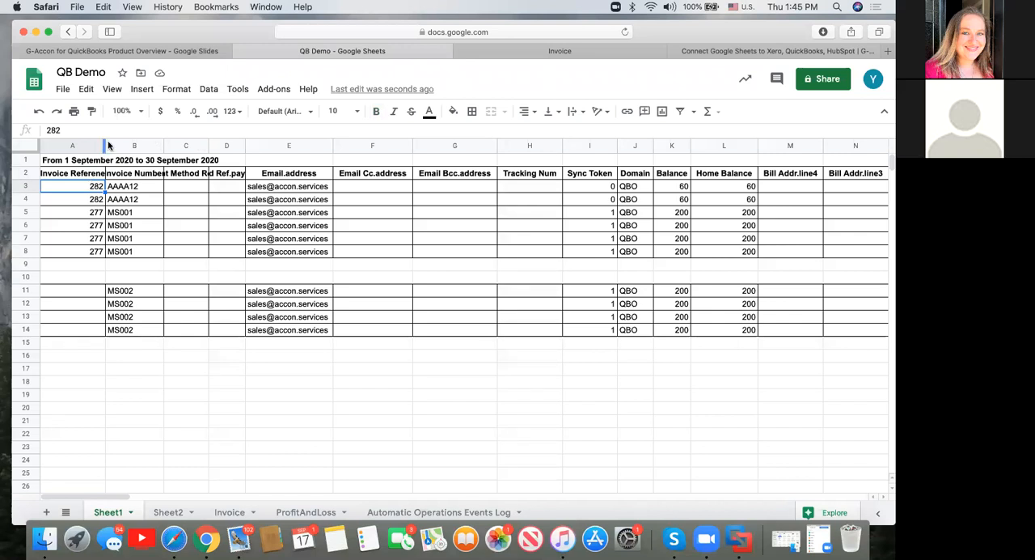
{"action": "left_click_drag", "start_coordinate": [105, 145], "coordinate": [141, 147]}
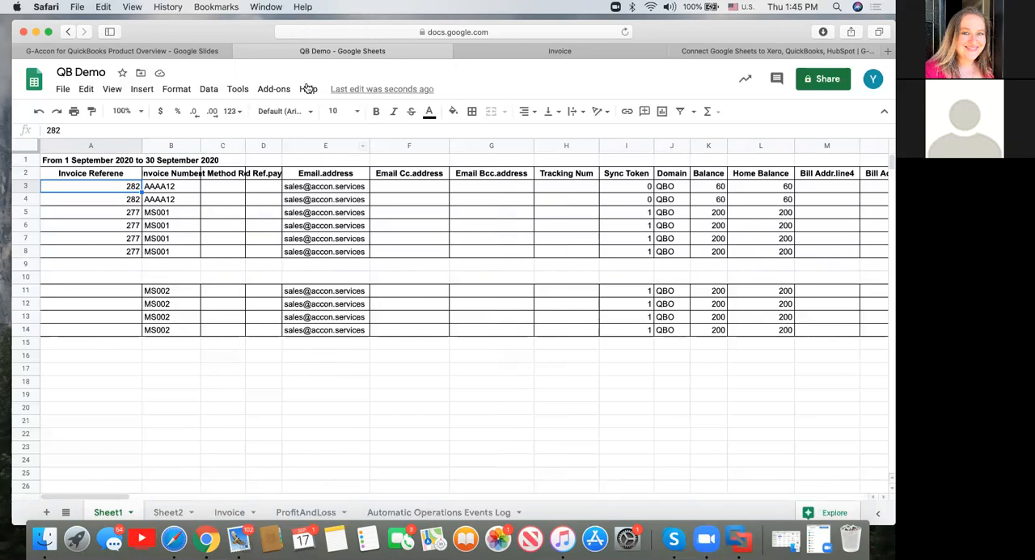
Pull the QuickBooks Cash Flow report for This Month compared with 12 previous periods, with YTD shown and periods ascending, and look through it.
{"action": "left_click", "coordinate": [279, 92]}
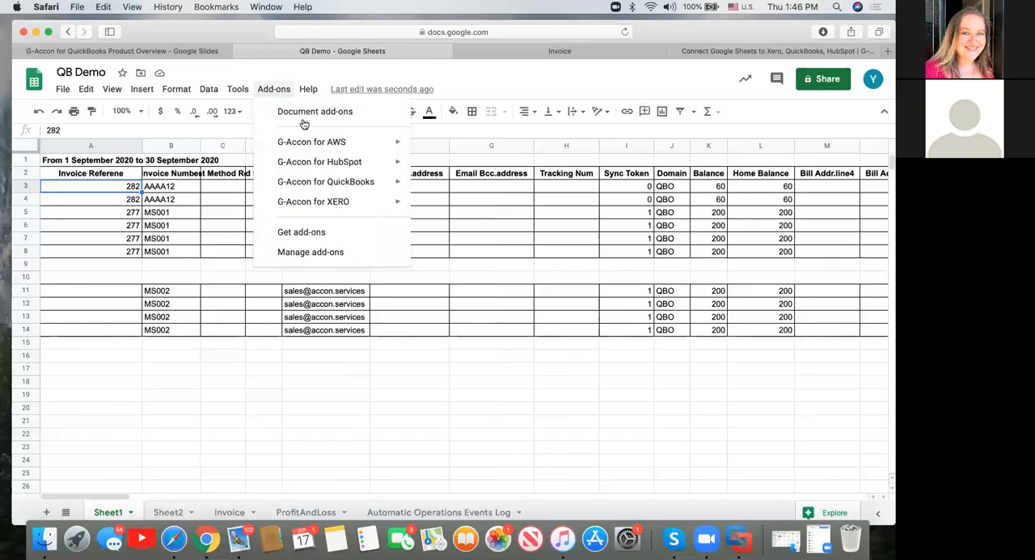
{"action": "mouse_move", "coordinate": [336, 186]}
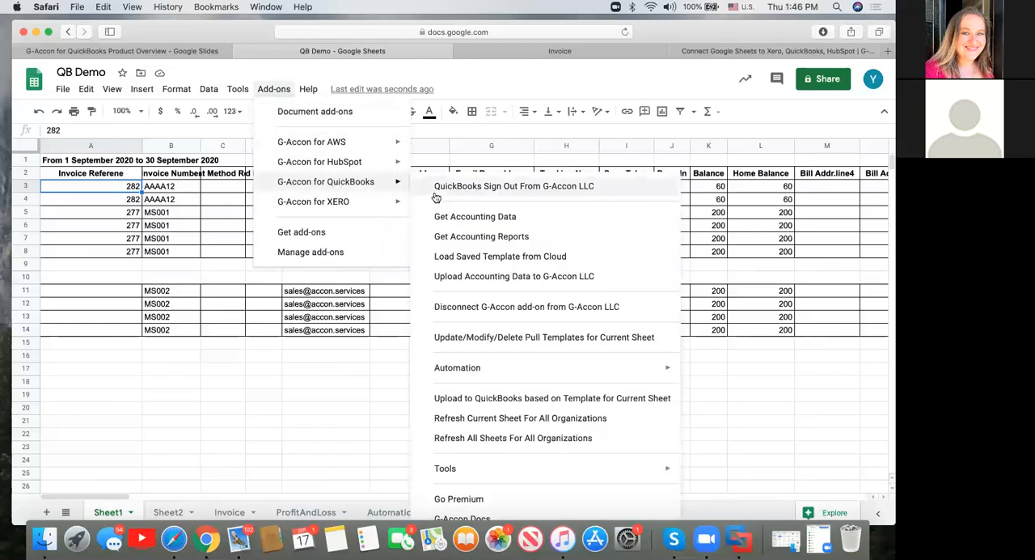
{"action": "mouse_move", "coordinate": [485, 367]}
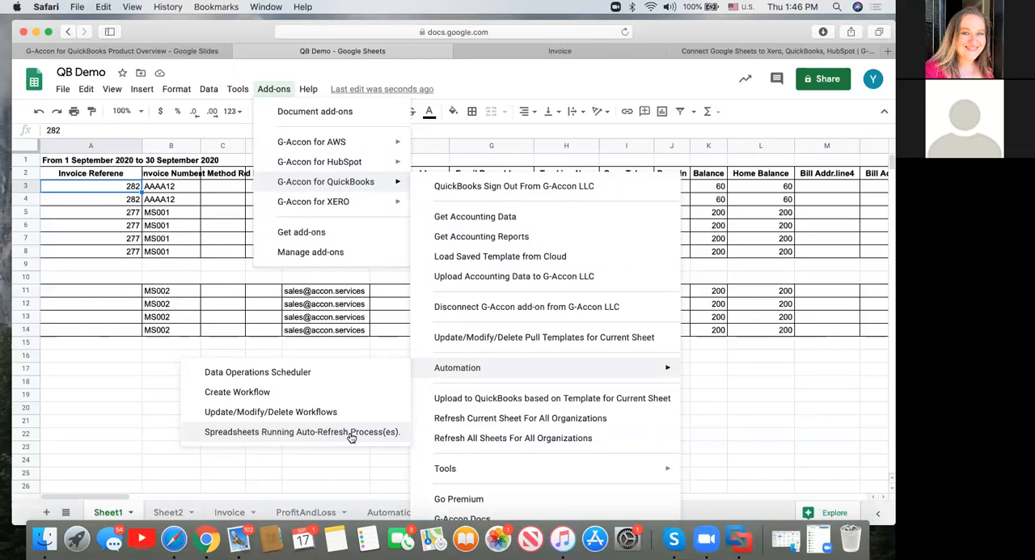
{"action": "left_click", "coordinate": [473, 237]}
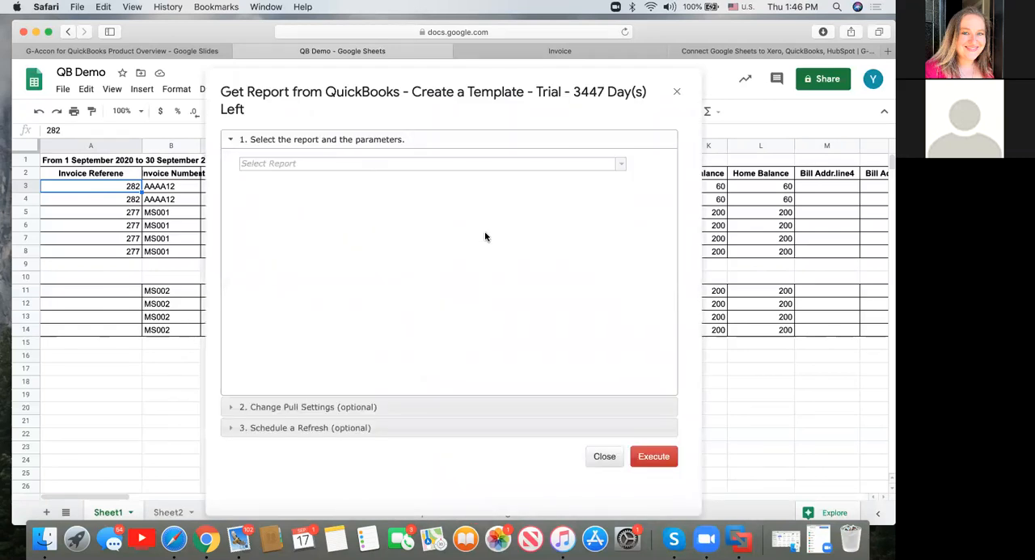
{"action": "left_click", "coordinate": [621, 166]}
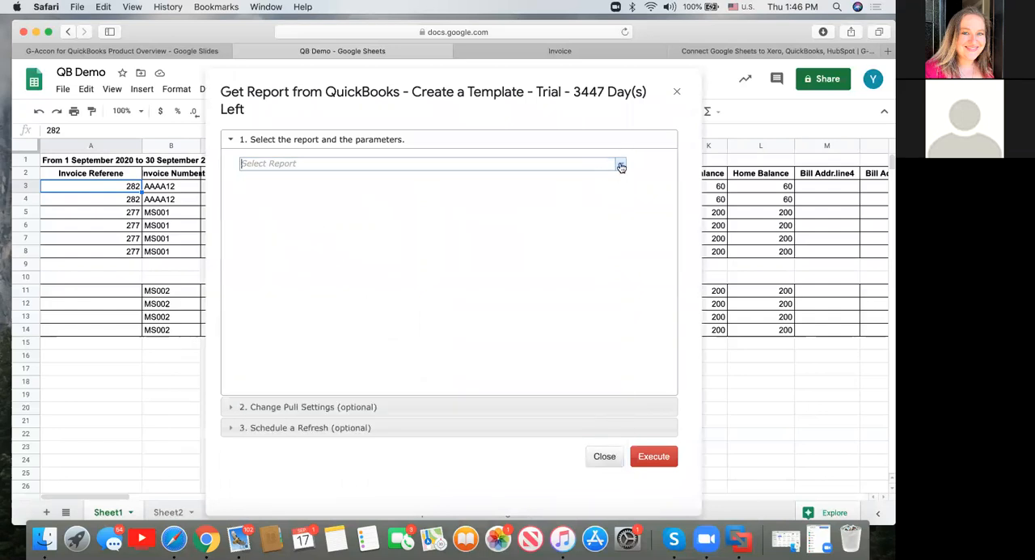
{"action": "left_click", "coordinate": [310, 327]}
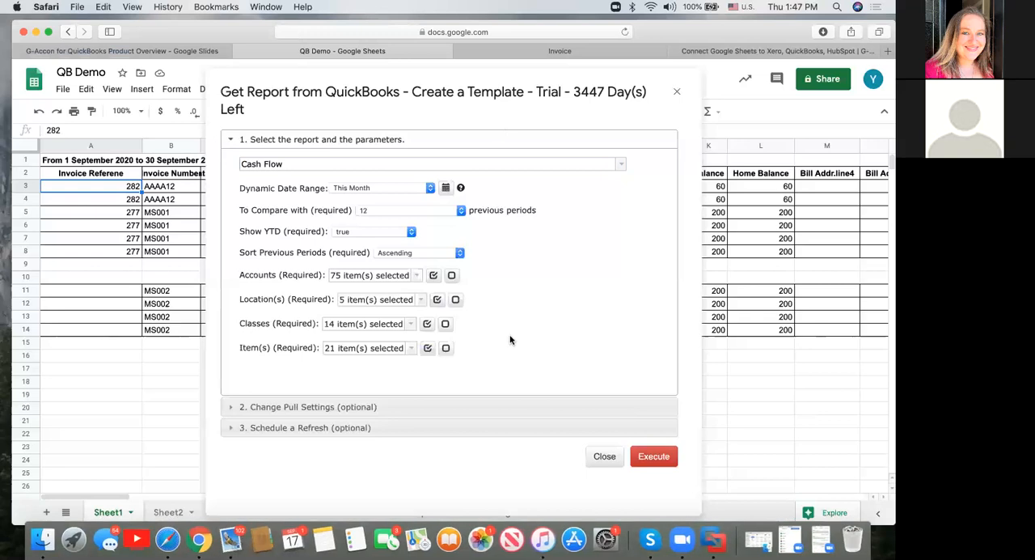
{"action": "left_click", "coordinate": [661, 456]}
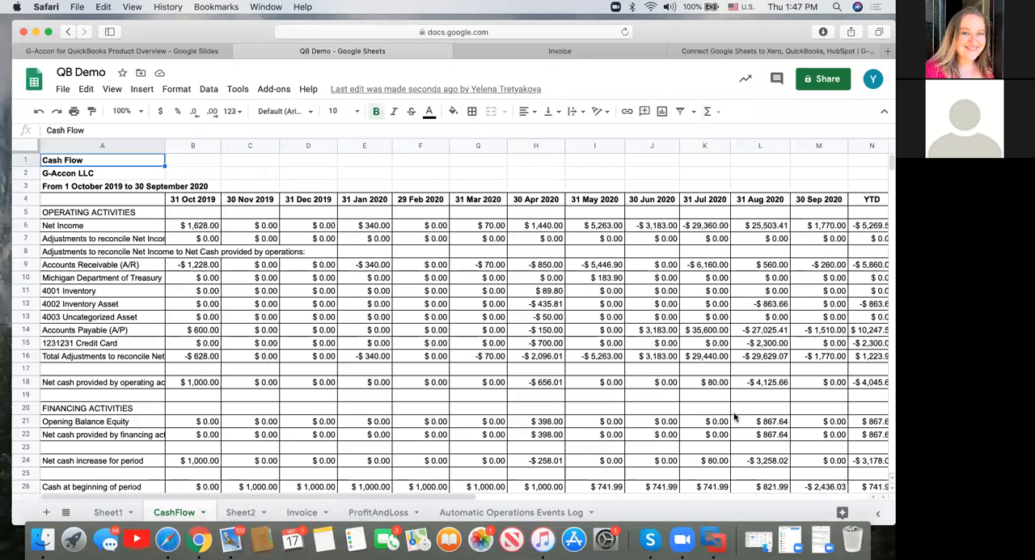
{"action": "scroll", "coordinate": [734, 416], "scroll_direction": "down", "scroll_amount": 5}
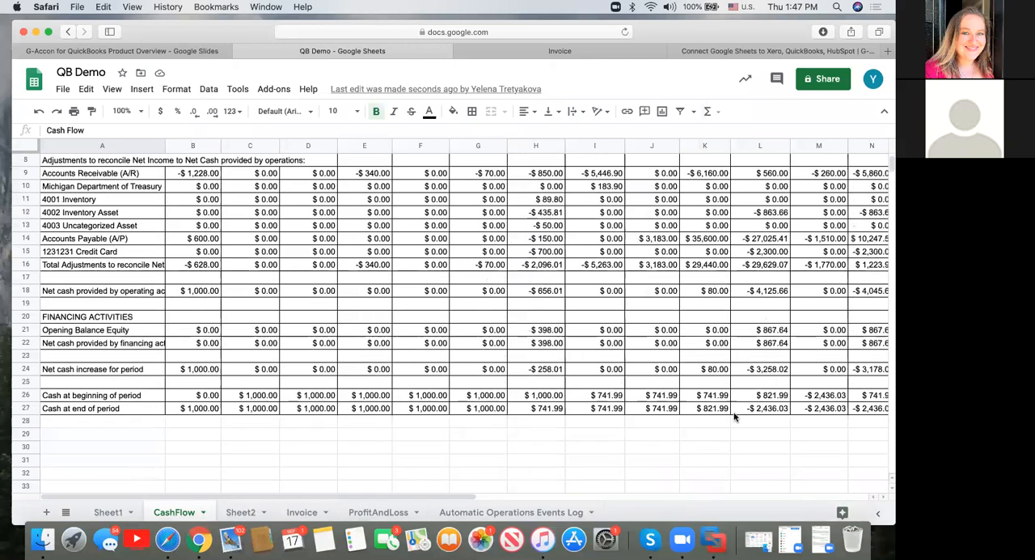
{"action": "scroll", "coordinate": [614, 307], "scroll_direction": "up", "scroll_amount": 4}
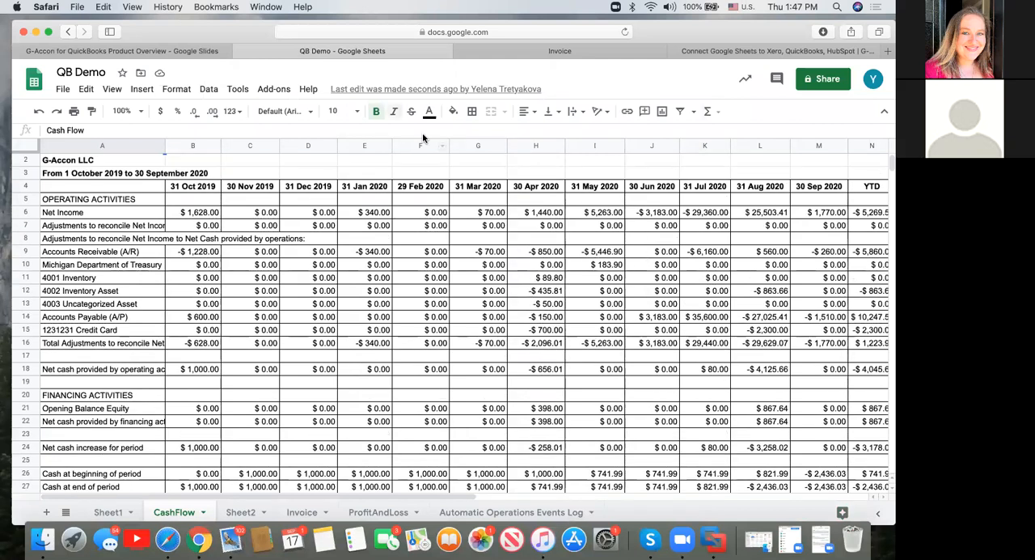
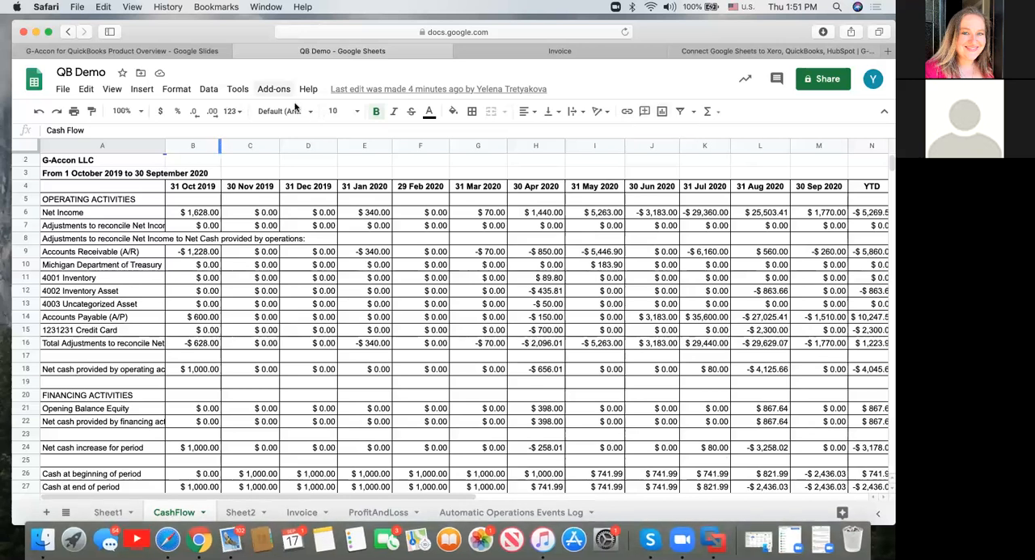
Open the CashFlow sheet's Cash Flow pull template, review its report parameters and pull settings, including Only report summaries, and close it without updating.
{"action": "left_click", "coordinate": [272, 90]}
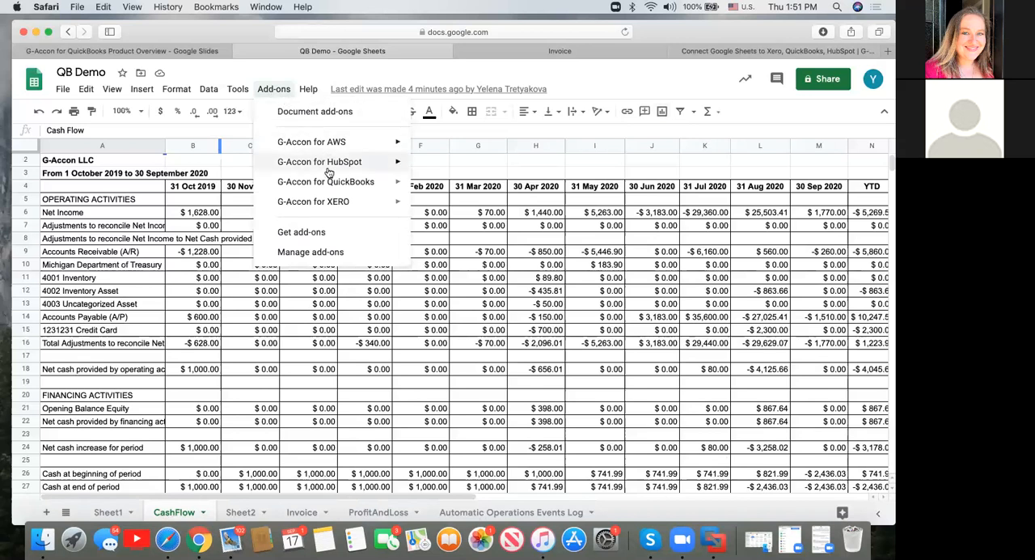
{"action": "mouse_move", "coordinate": [331, 180]}
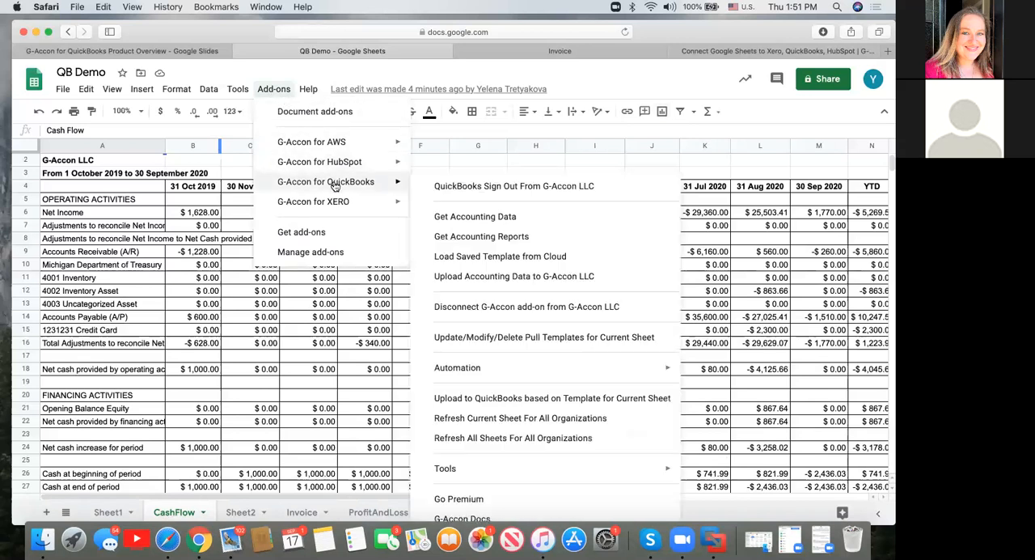
{"action": "left_click", "coordinate": [503, 338]}
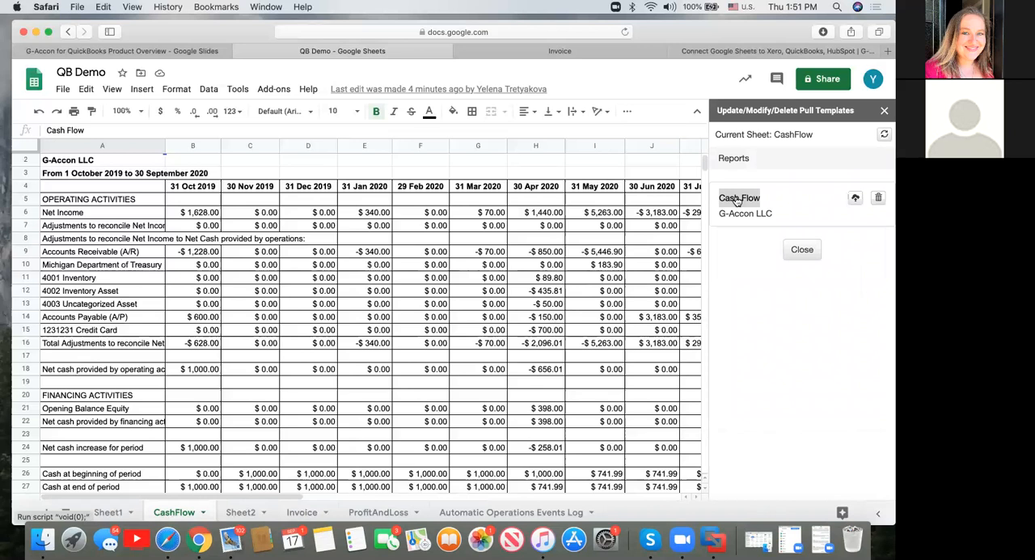
{"action": "left_click", "coordinate": [738, 199]}
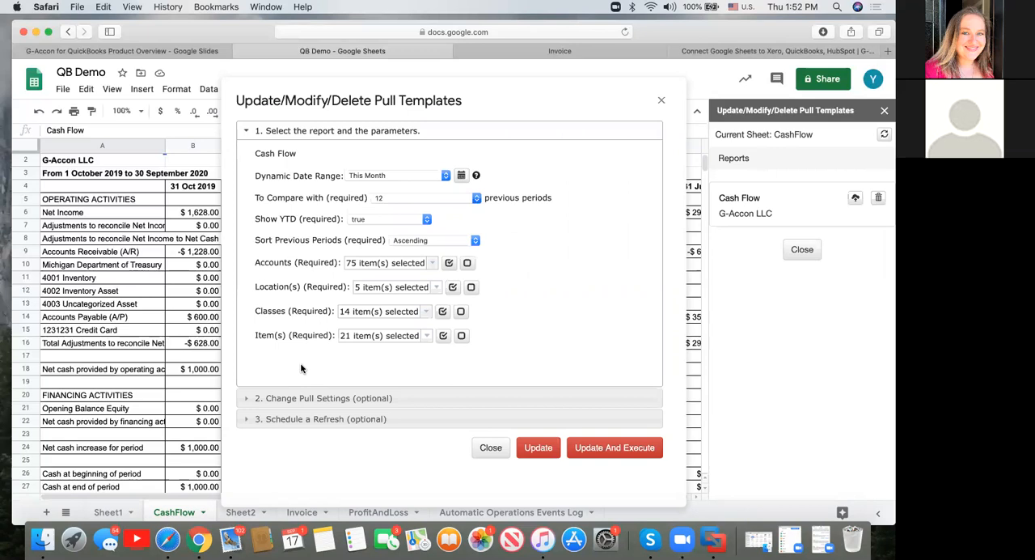
{"action": "left_click", "coordinate": [268, 398]}
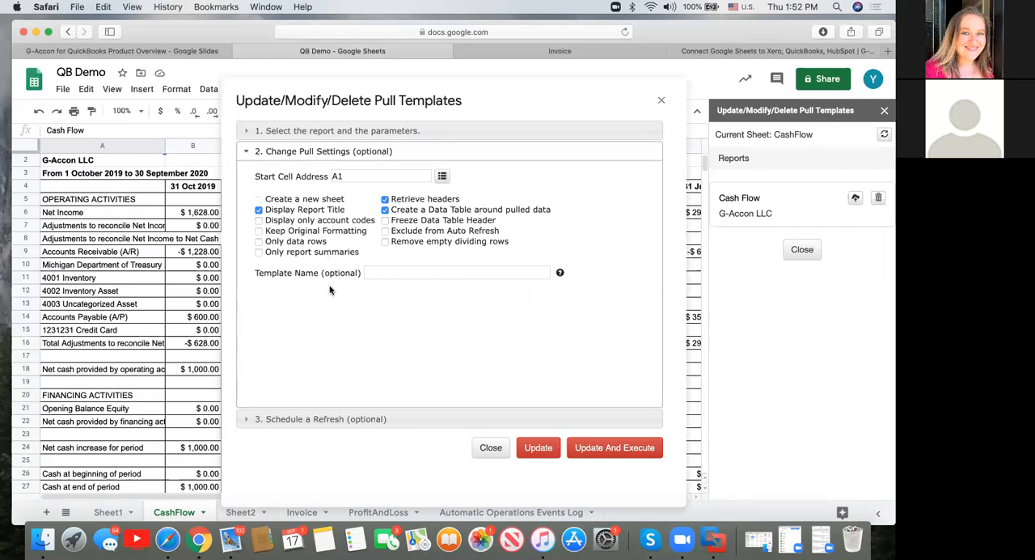
{"action": "left_click", "coordinate": [258, 253]}
{"action": "left_click", "coordinate": [663, 103]}
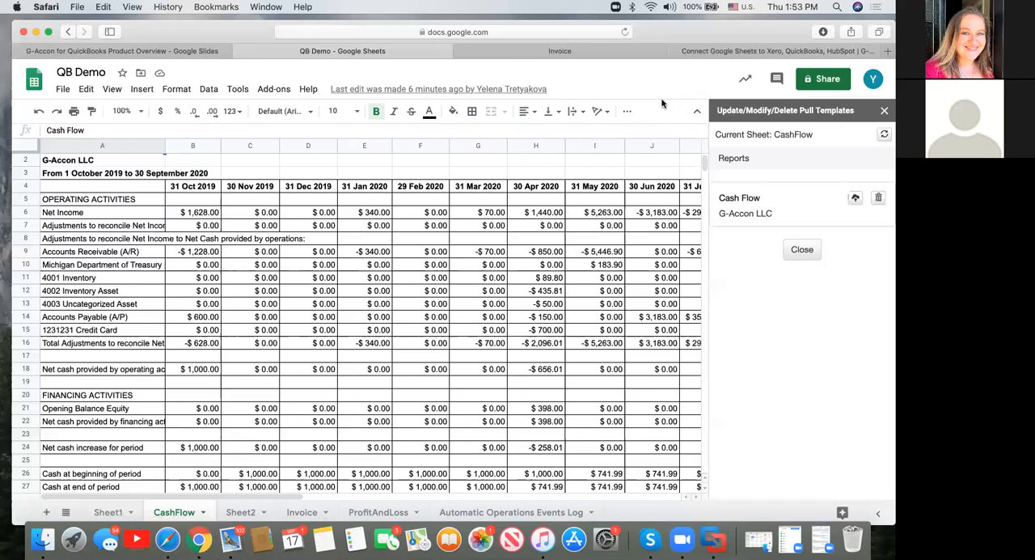
{"action": "left_click", "coordinate": [884, 112]}
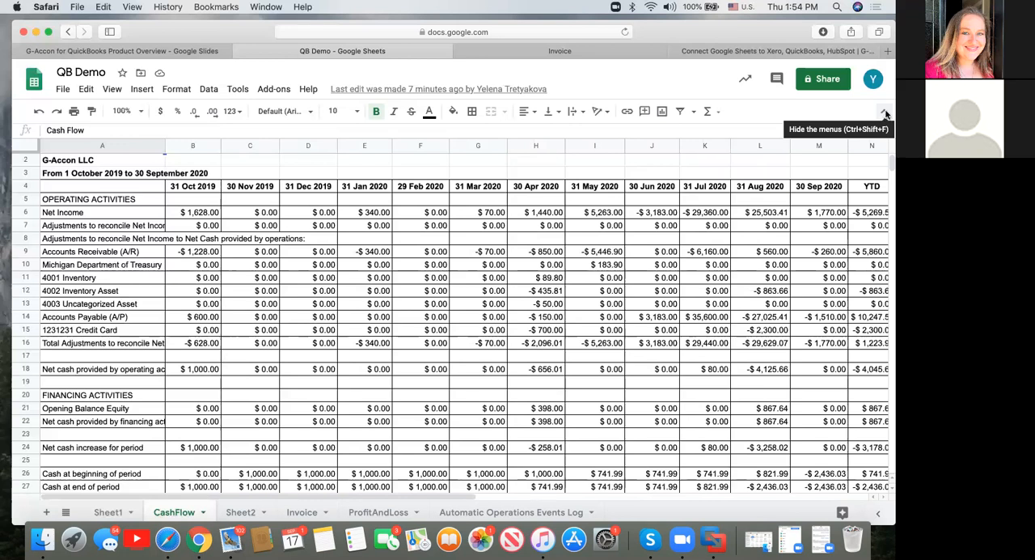
{"action": "left_click", "coordinate": [272, 91]}
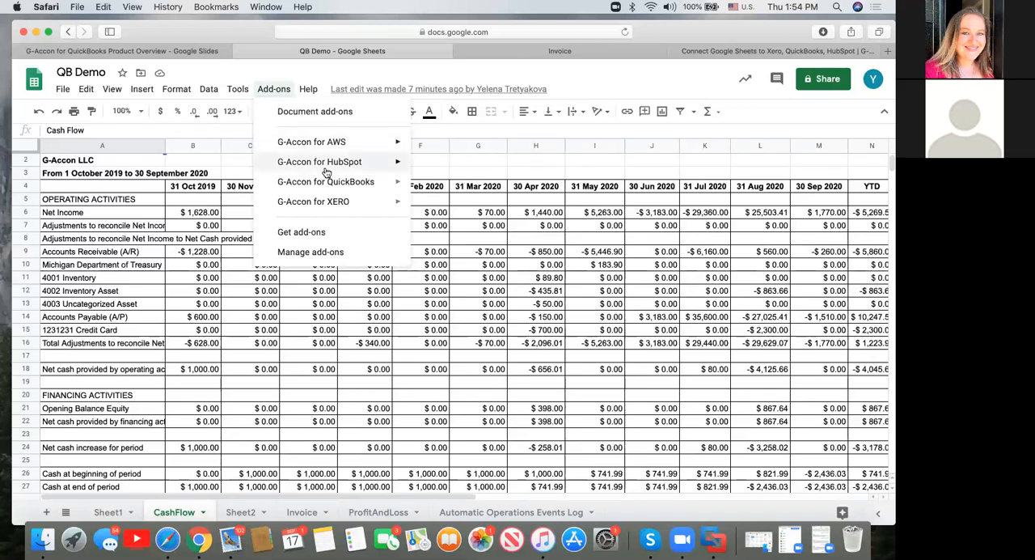
{"action": "mouse_move", "coordinate": [374, 181]}
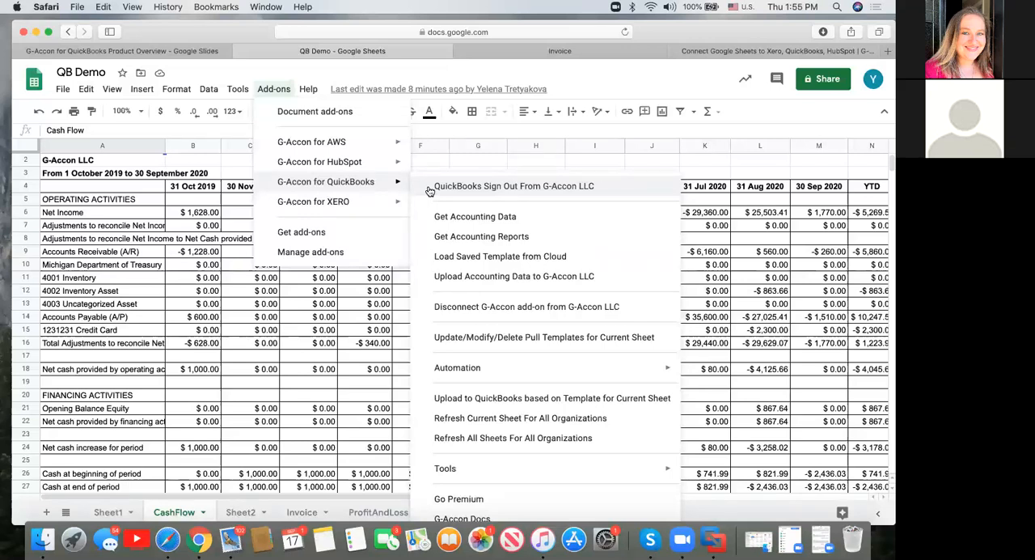
{"action": "left_click", "coordinate": [208, 413]}
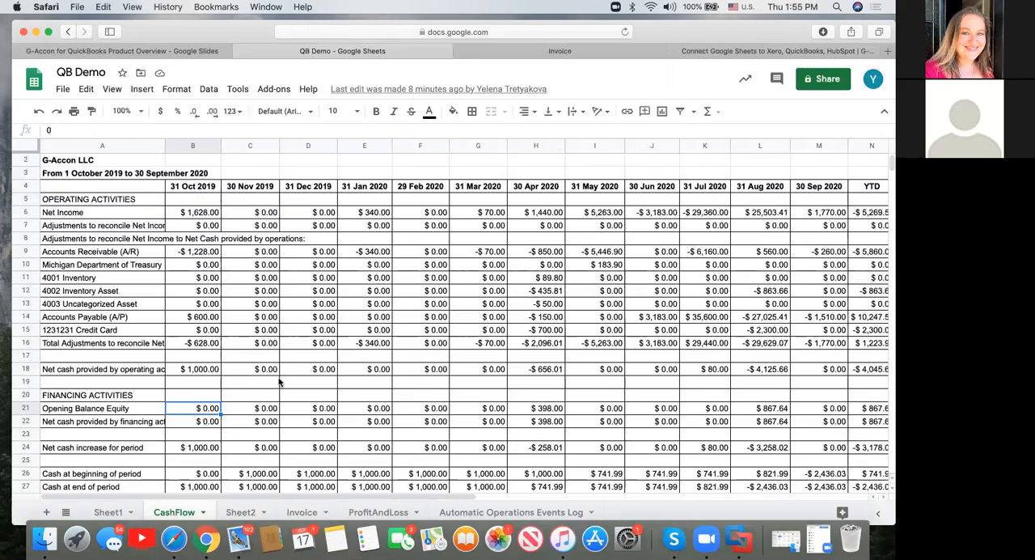
{"action": "scroll", "coordinate": [279, 380], "scroll_direction": "down", "scroll_amount": 5}
{"action": "scroll", "coordinate": [267, 364], "scroll_direction": "up", "scroll_amount": 3}
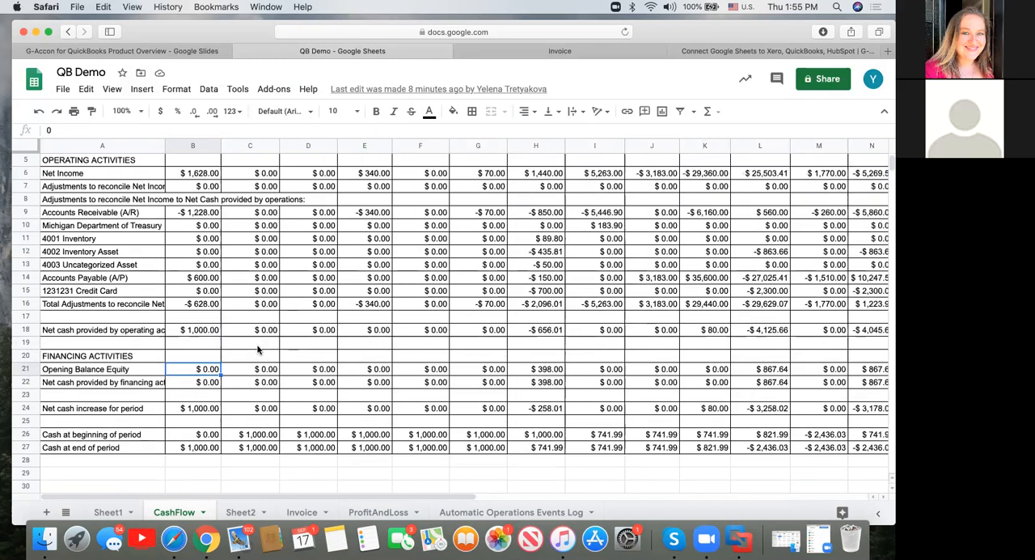
{"action": "left_click", "coordinate": [185, 304]}
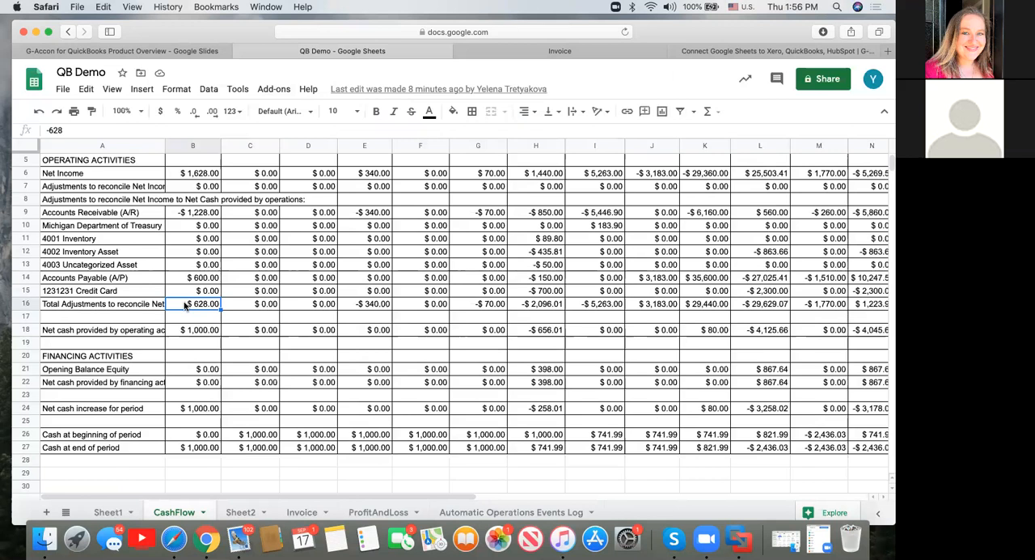
{"action": "scroll", "coordinate": [184, 305], "scroll_direction": "up", "scroll_amount": 2}
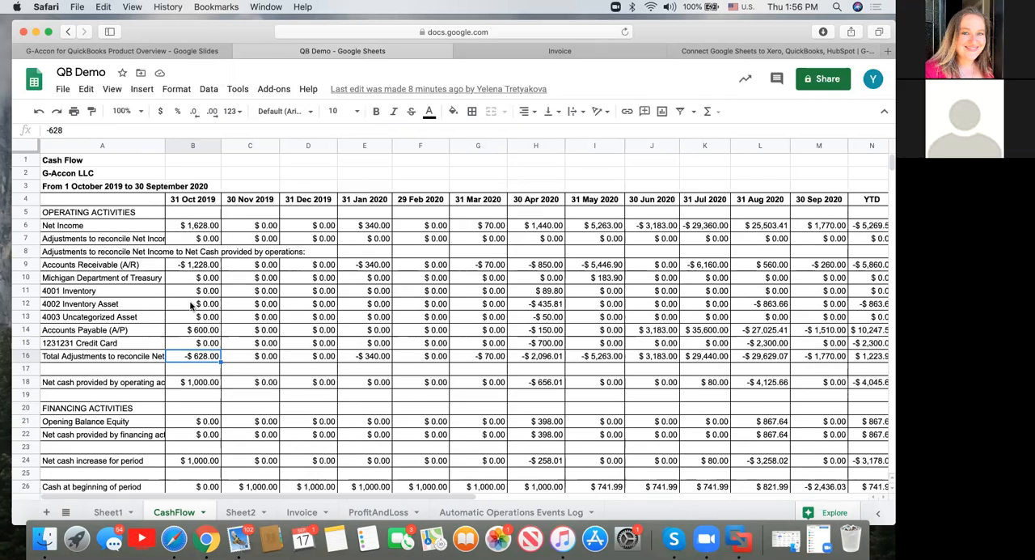
{"action": "scroll", "coordinate": [306, 321], "scroll_direction": "down", "scroll_amount": 2}
{"action": "scroll", "coordinate": [306, 321], "scroll_direction": "up", "scroll_amount": 3}
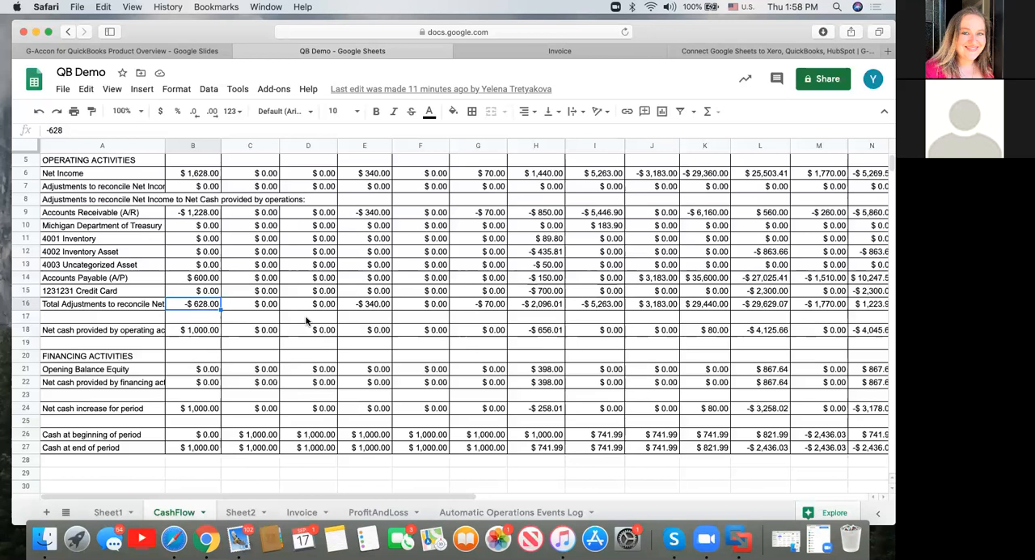
{"action": "scroll", "coordinate": [307, 321], "scroll_direction": "up", "scroll_amount": 2}
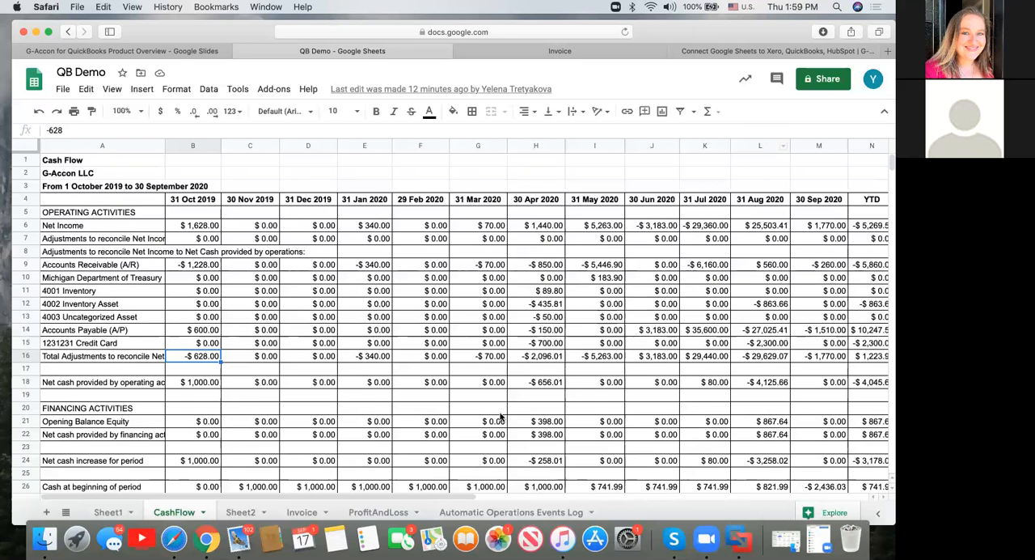
Look through Sheet2 and the Invoice sheet, and examine the header row and the MS002 invoice rows on Sheet1.
{"action": "left_click", "coordinate": [244, 514]}
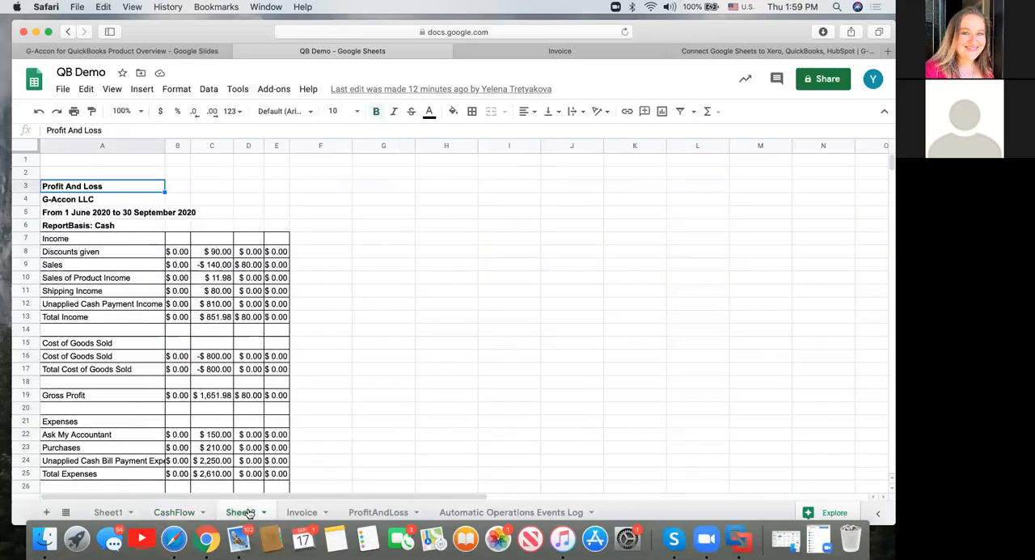
{"action": "left_click", "coordinate": [310, 516]}
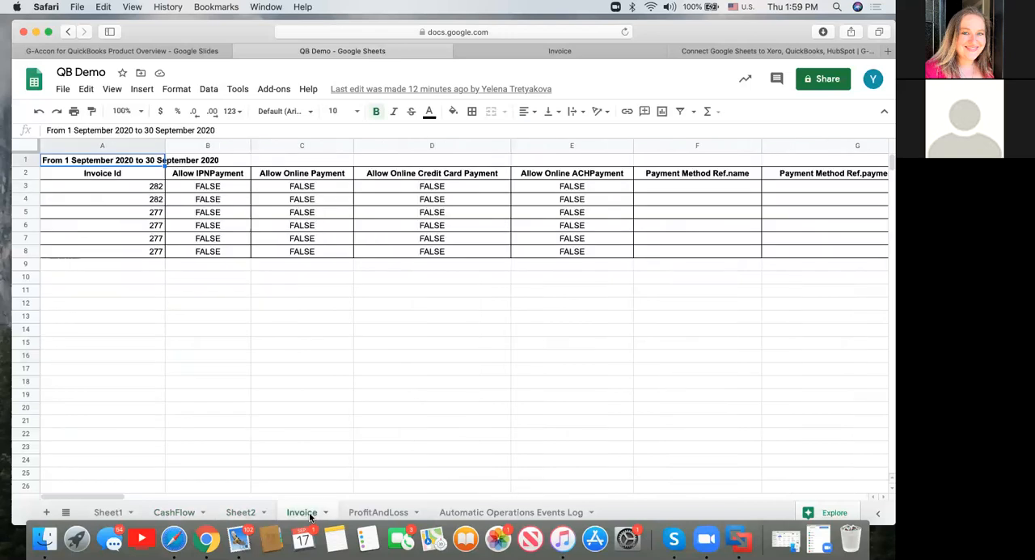
{"action": "left_click", "coordinate": [113, 515]}
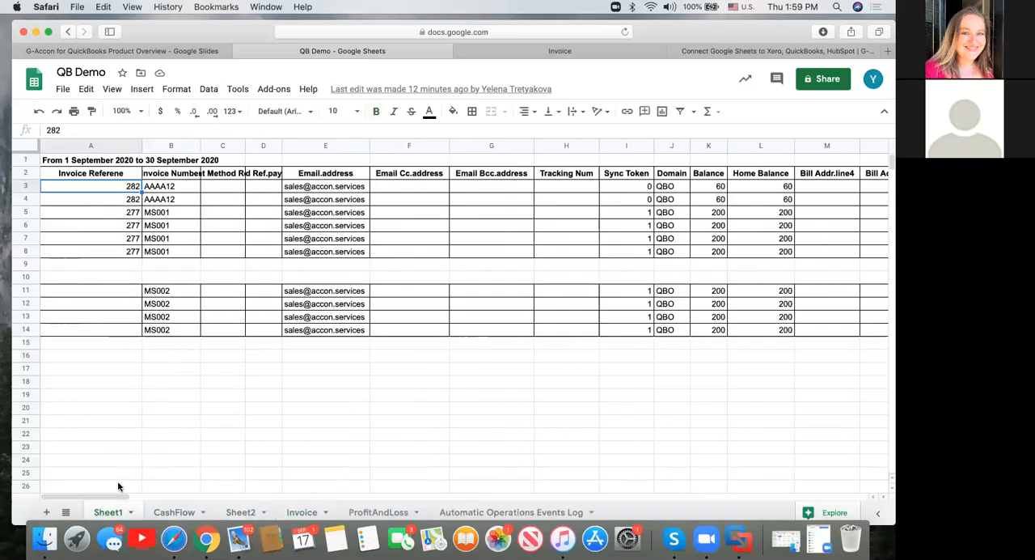
{"action": "left_click", "coordinate": [129, 294]}
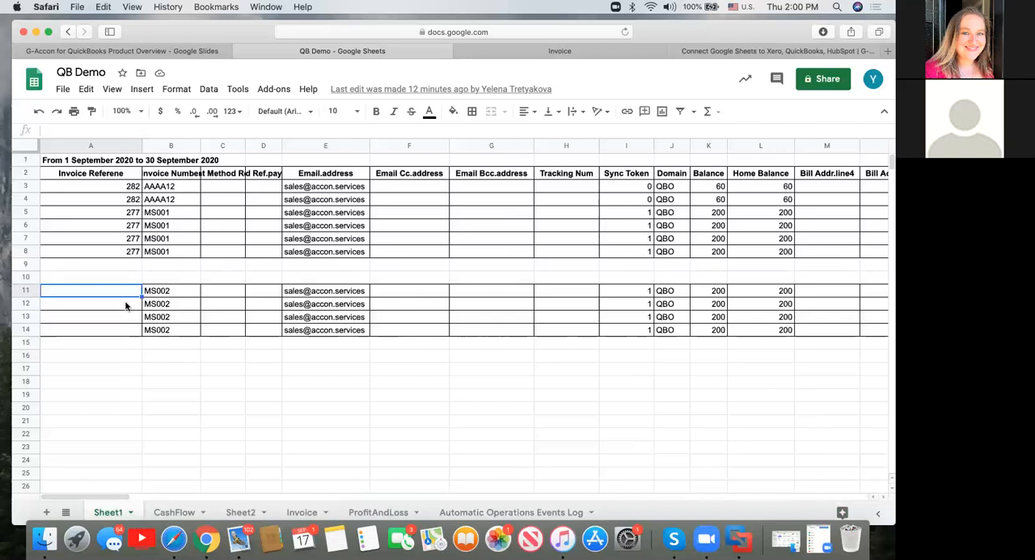
{"action": "left_click", "coordinate": [188, 292]}
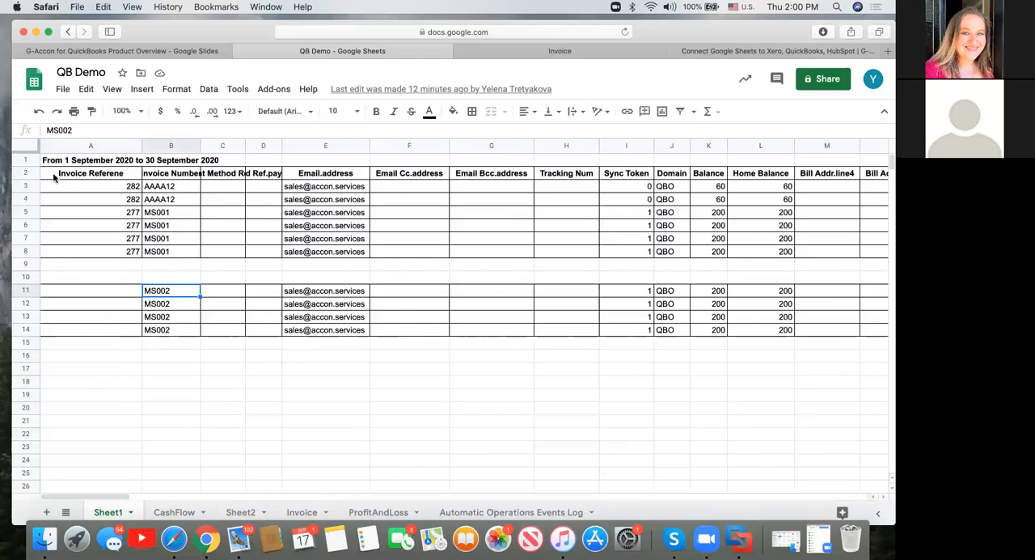
{"action": "left_click", "coordinate": [23, 172]}
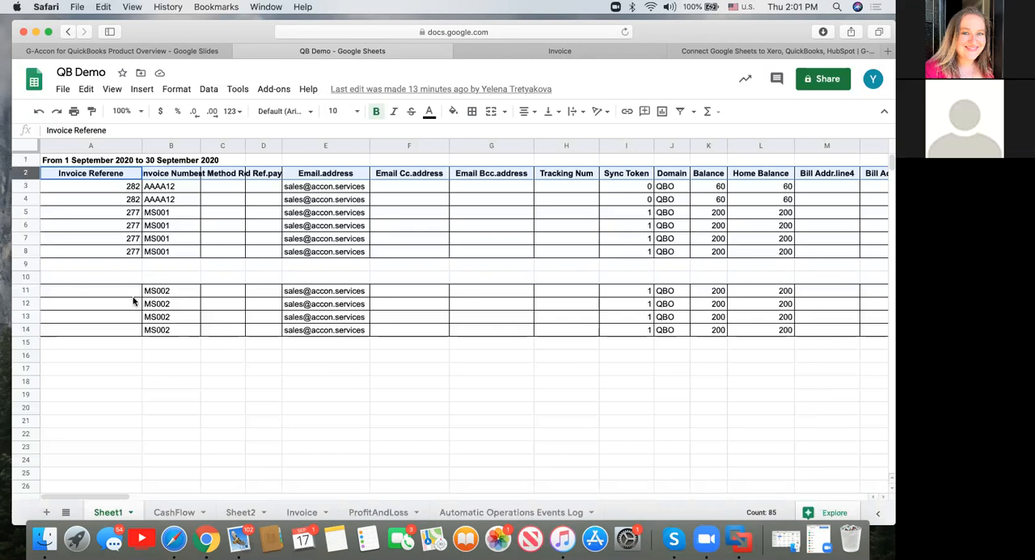
{"action": "left_click", "coordinate": [74, 334]}
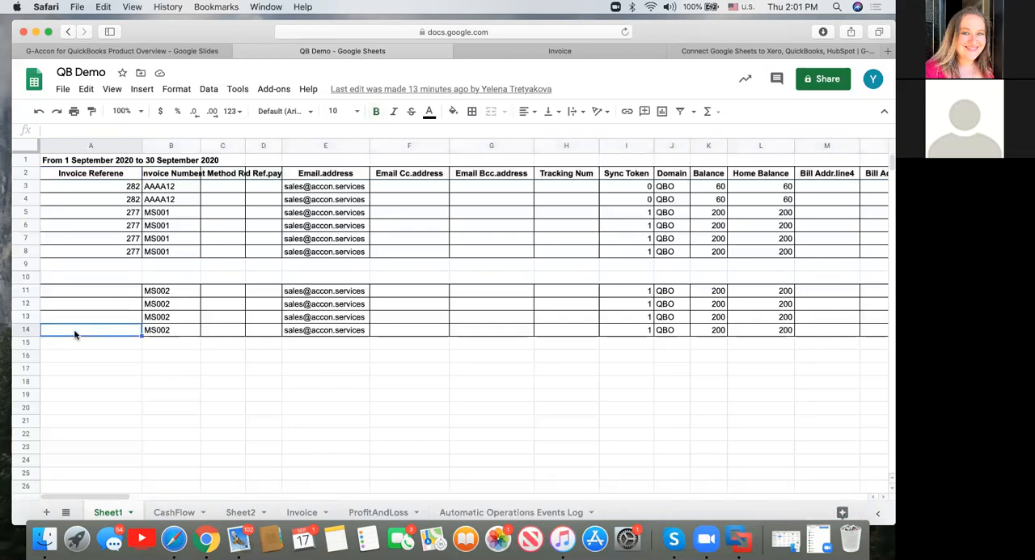